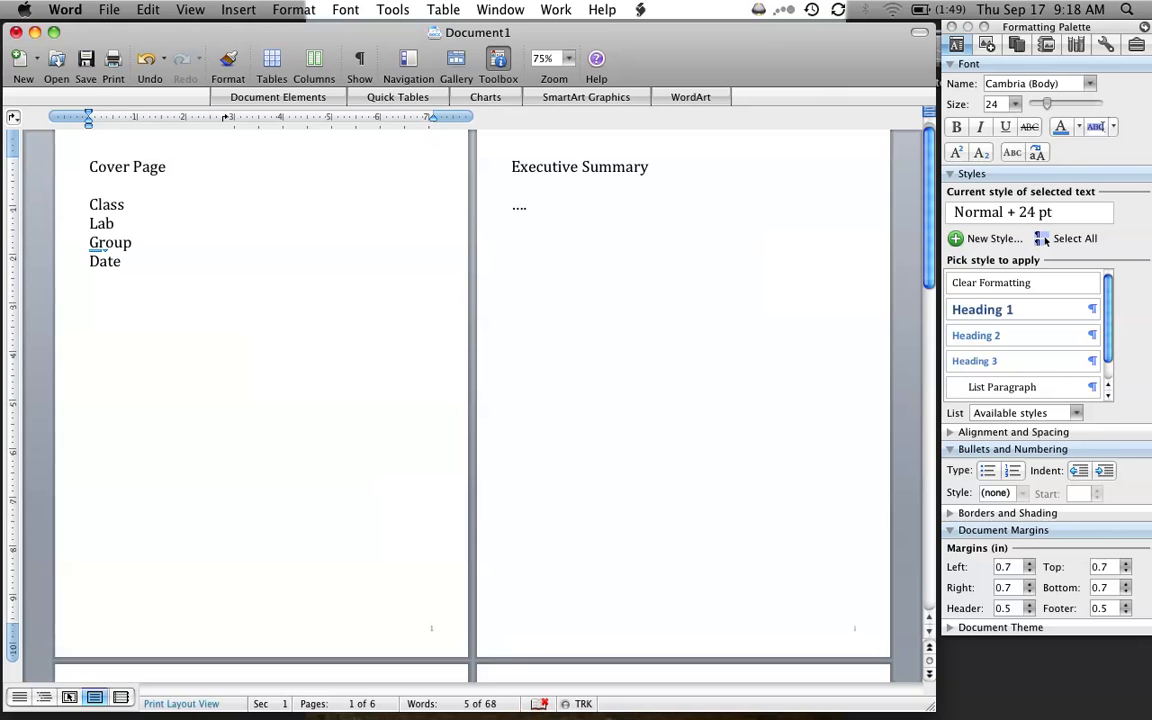
# - Apply the Heading 1 style to the "Executive Summary" title
pyautogui.moveTo(650, 167); pyautogui.dragTo(509, 167)
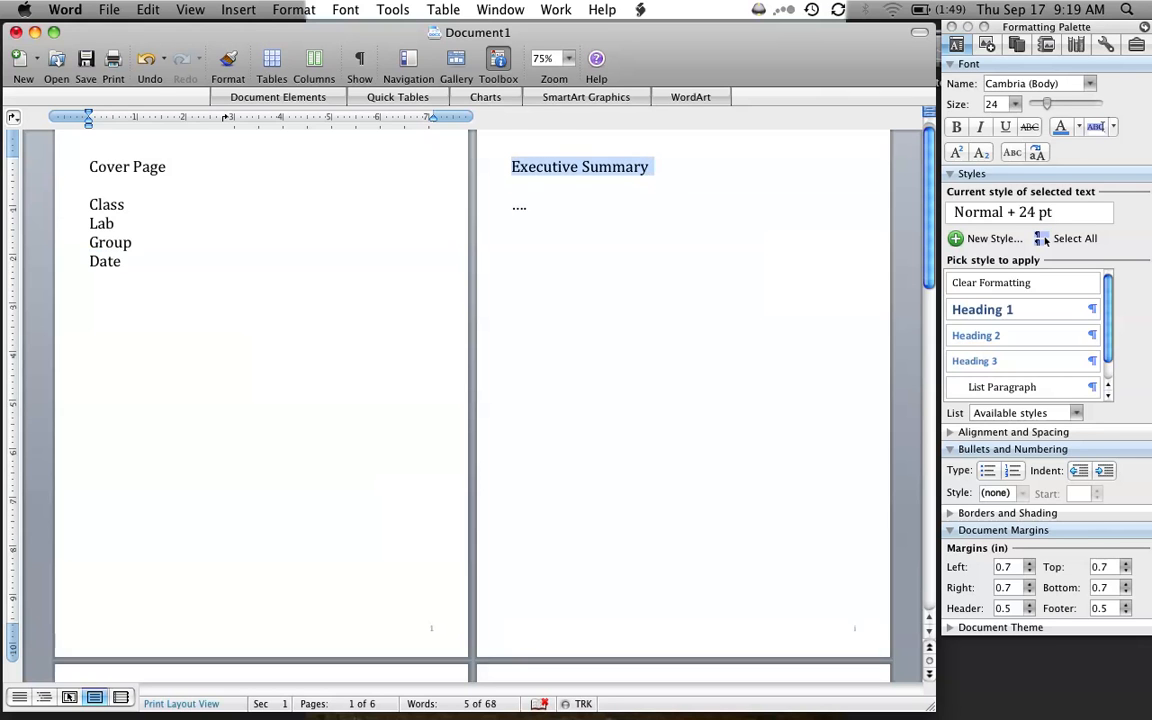
pyautogui.click(1007, 311)
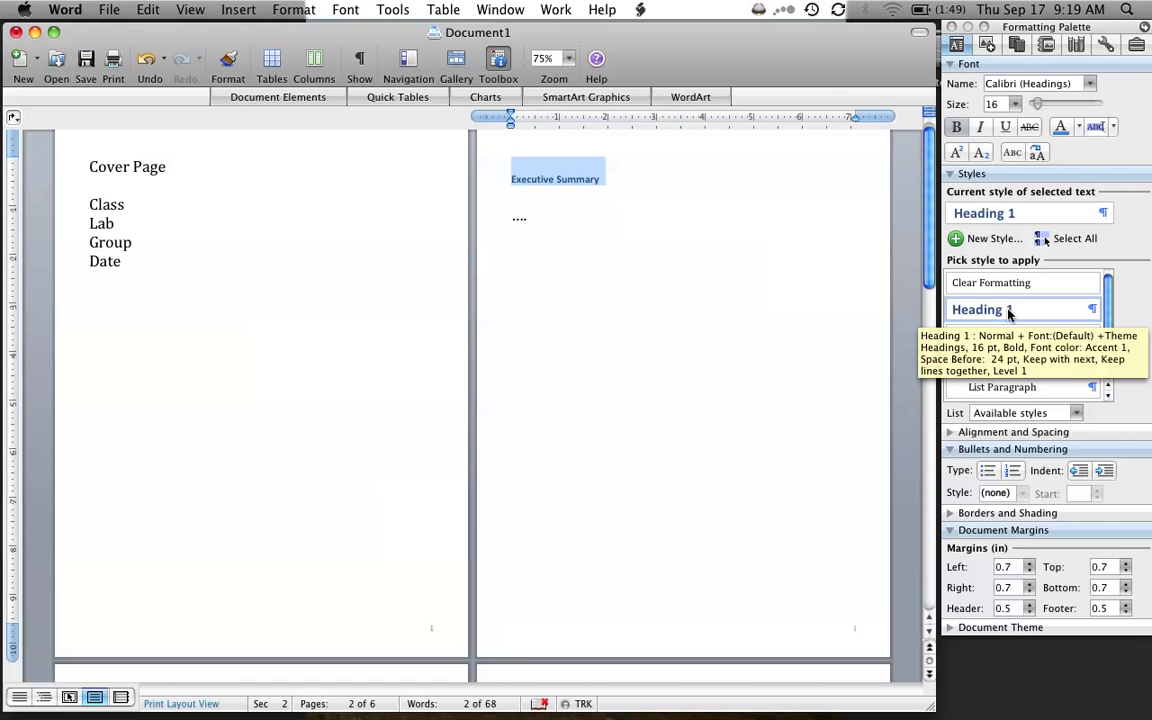
# - Examine the modification settings of the Heading 1 style without changing them
pyautogui.click(1095, 312)
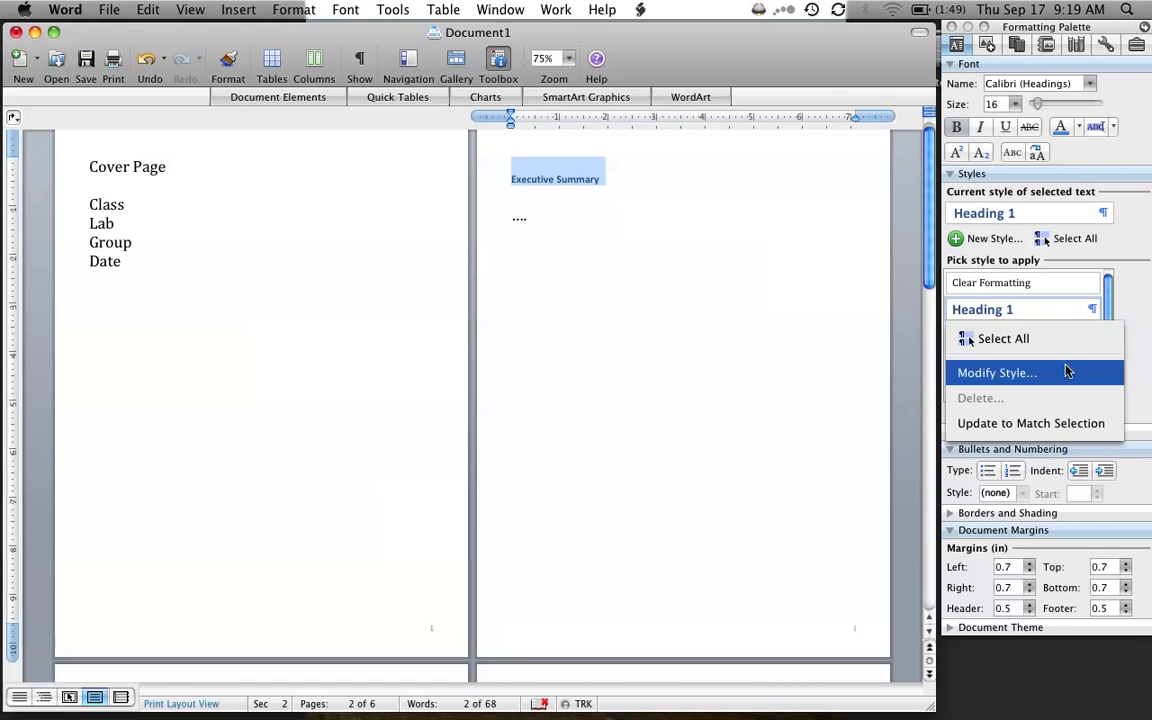
pyautogui.click(960, 370)
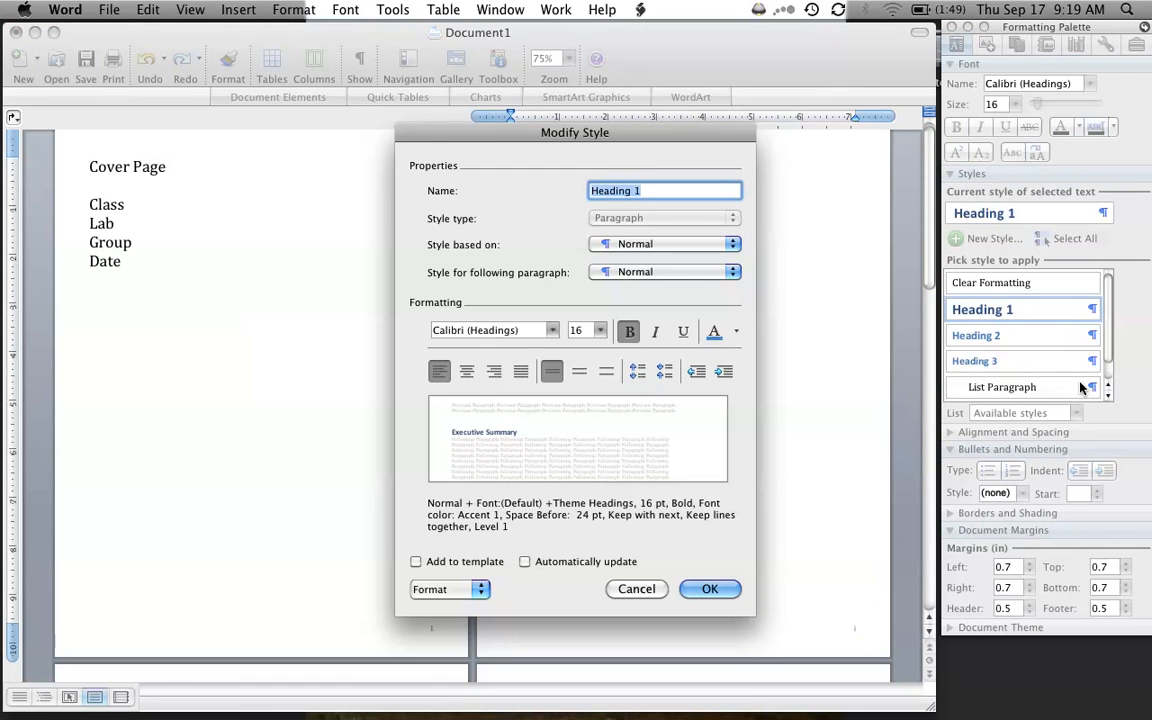
pyautogui.click(636, 588)
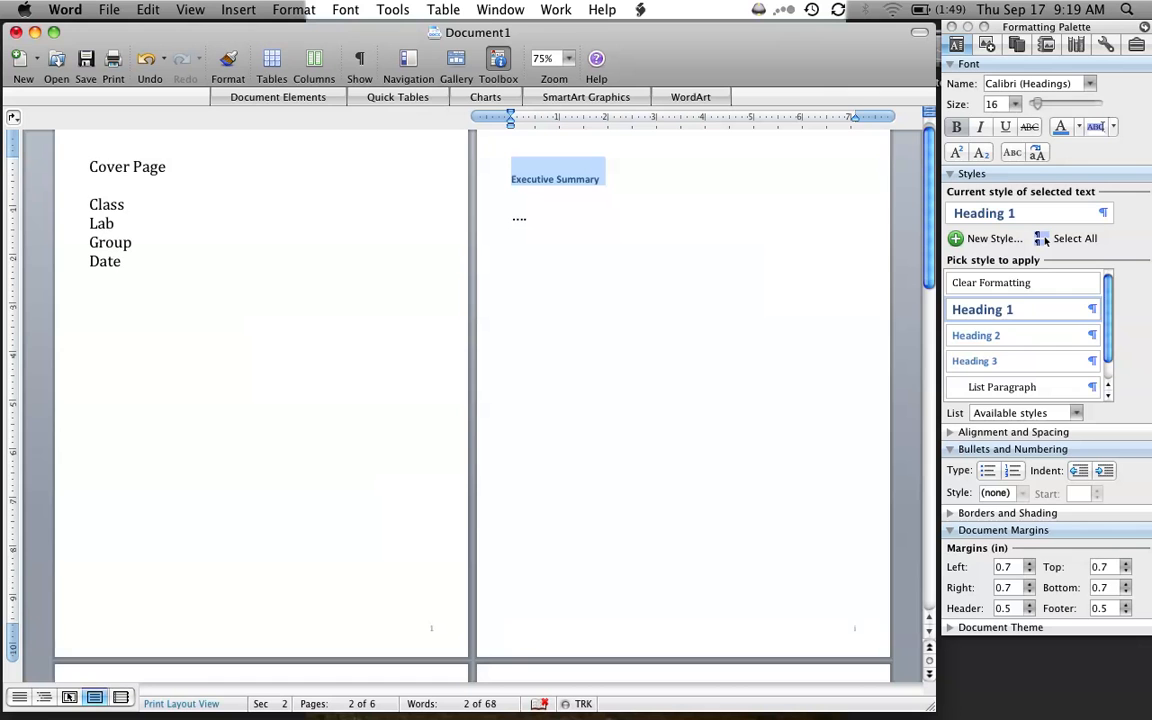
# - Apply the Heading 1 style to the "Table of Contents", "List of Figures" and "List of Tables" lines
pyautogui.scroll(-5, 64, 402)
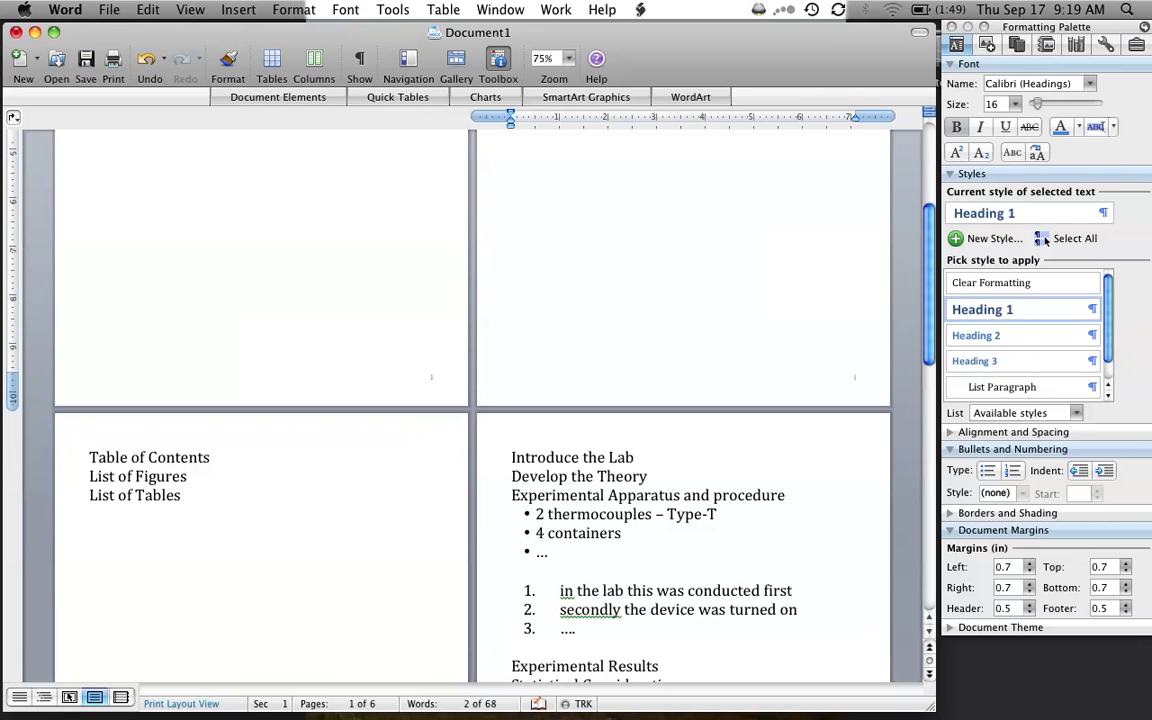
pyautogui.click(1046, 240)
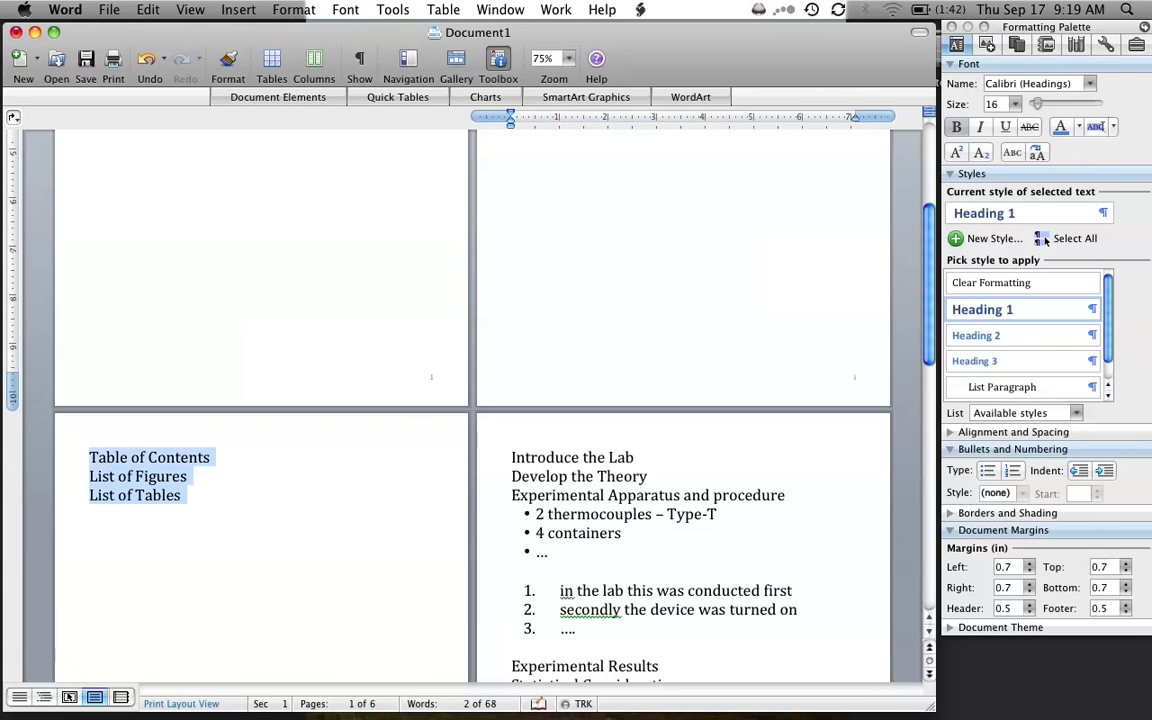
pyautogui.click(1025, 309)
# - Add the lines "Theory 1", "Theory 2" and "Theory 3" below "Develop the Theory", followed by a blank line
pyautogui.scroll(-5, 252, 519)
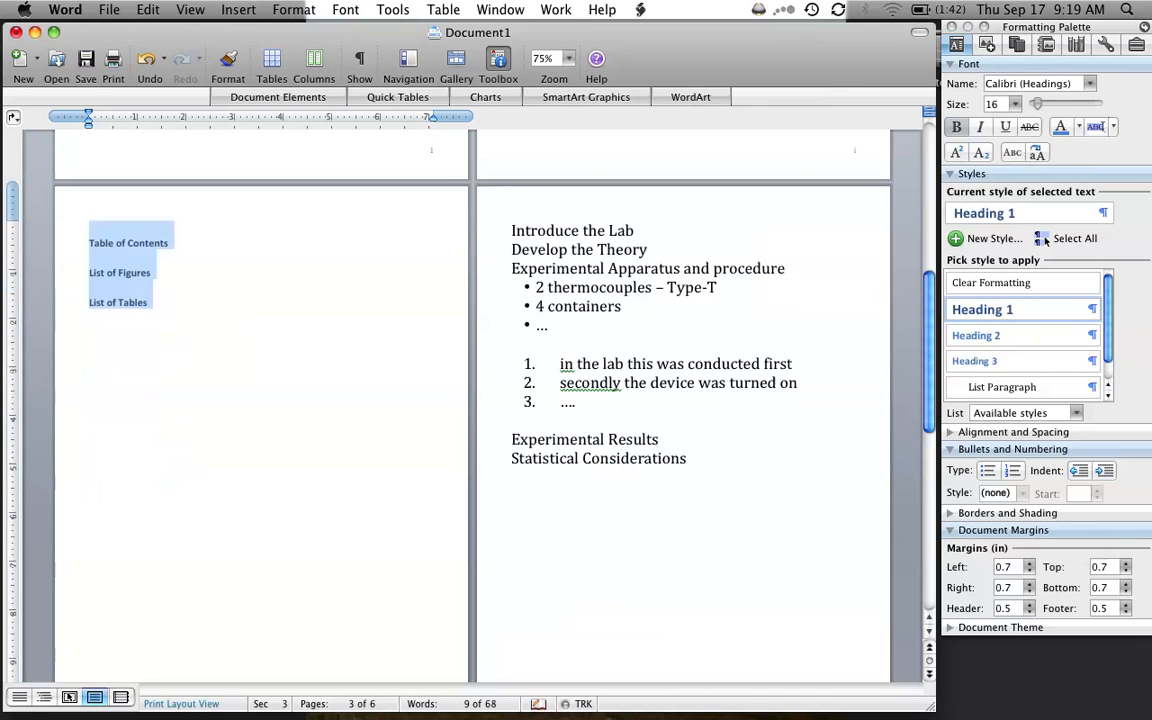
pyautogui.click(648, 249)
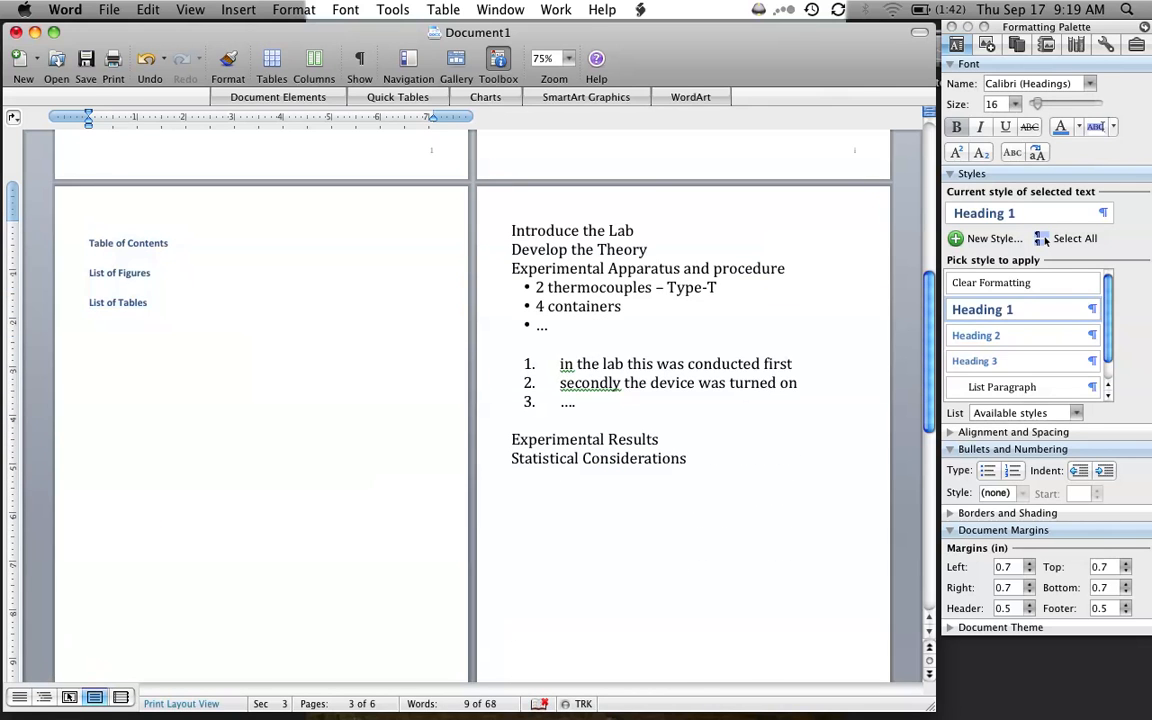
pyautogui.press('Return')
pyautogui.write('the')
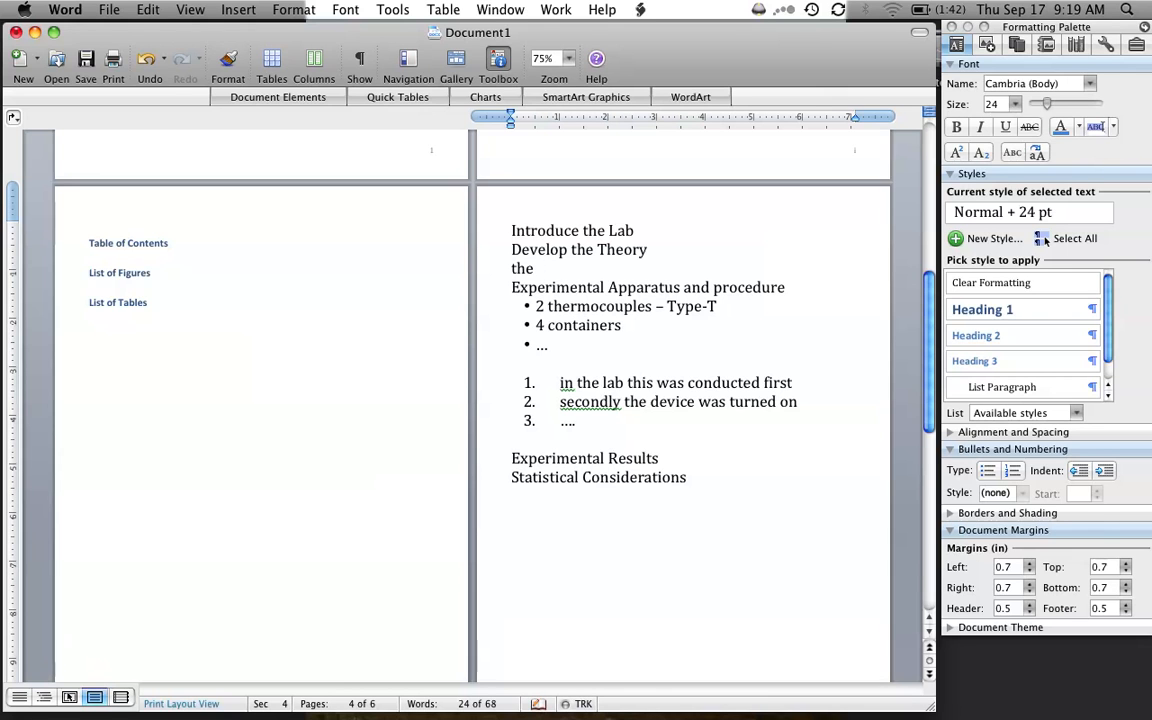
pyautogui.write('ory 1')
pyautogui.press('Return')
pyautogui.write('th')
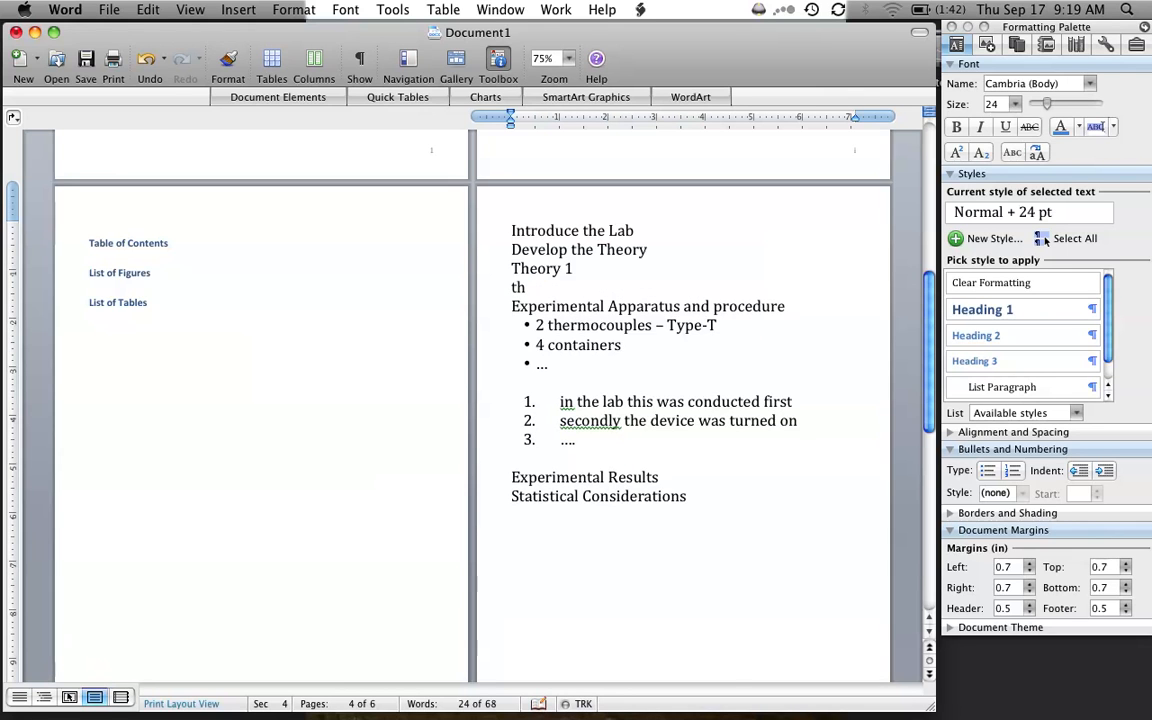
pyautogui.write('eory')
pyautogui.press('Return')
pyautogui.press('BackSpace')
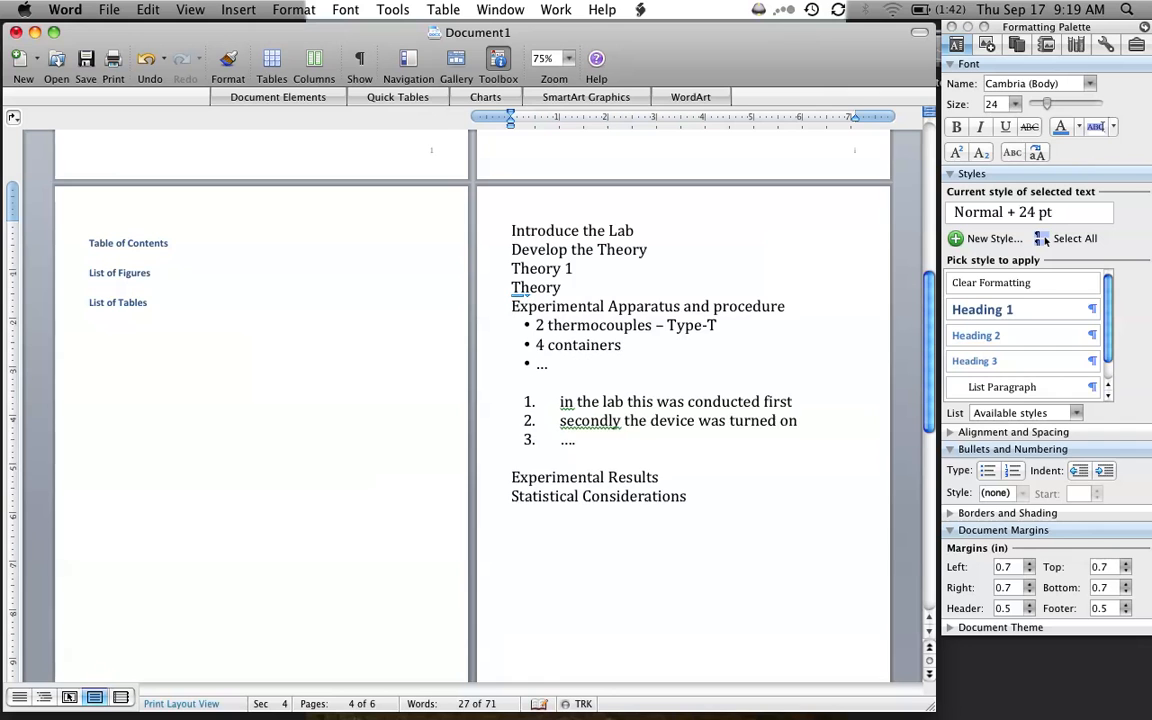
pyautogui.write('2')
pyautogui.press('Return')
pyautogui.write('theory 3')
pyautogui.press('Return')
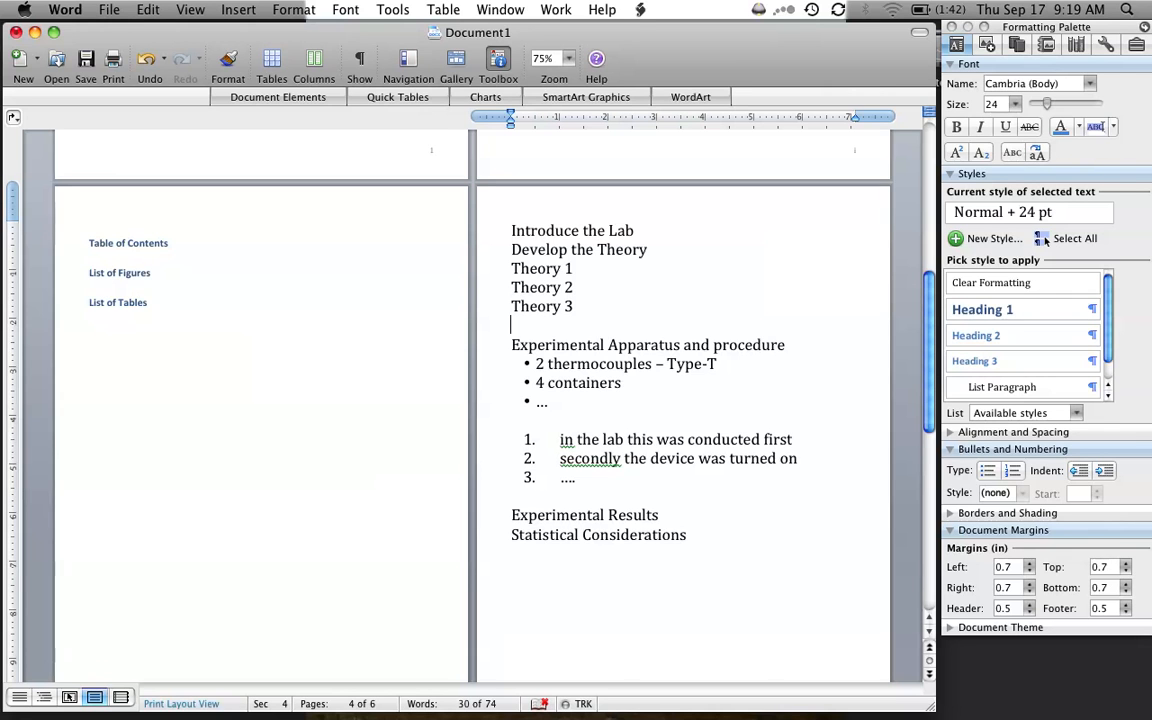
# - Apply Heading 1 to "Introduce the Lab" and "Develop the Theory", and Heading 2 to the three Theory lines
pyautogui.moveTo(650, 250); pyautogui.dragTo(490, 229)
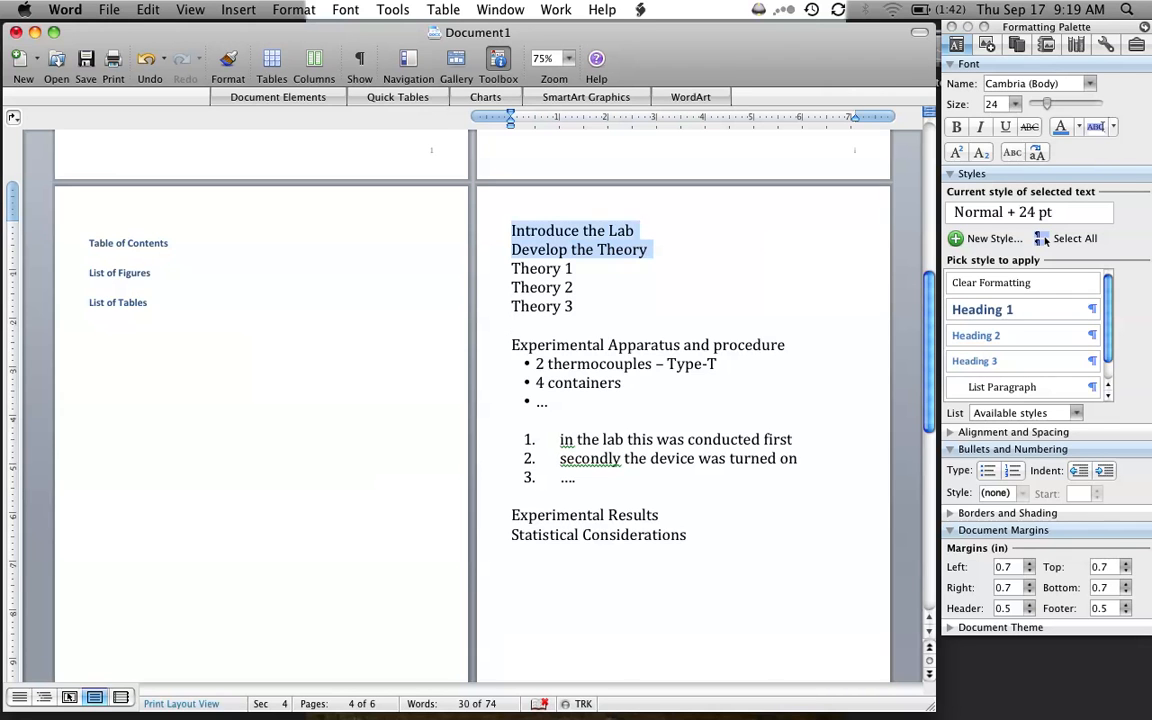
pyautogui.click(977, 316)
pyautogui.moveTo(584, 328); pyautogui.dragTo(505, 290)
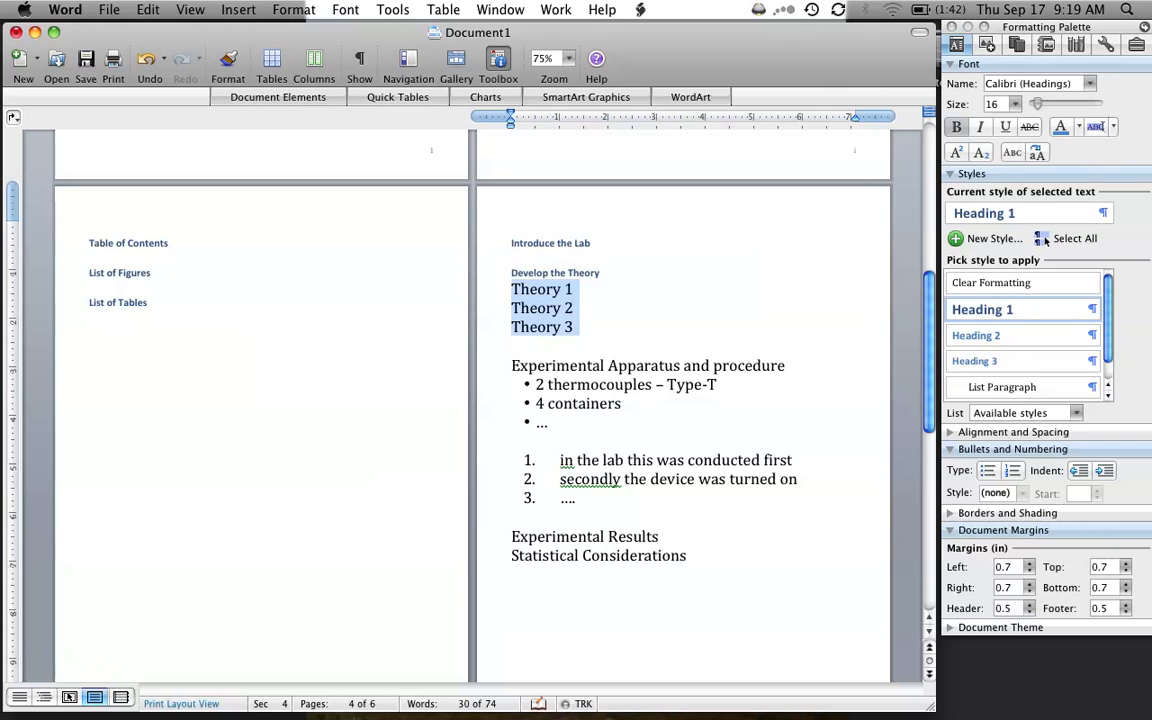
pyautogui.click(1018, 337)
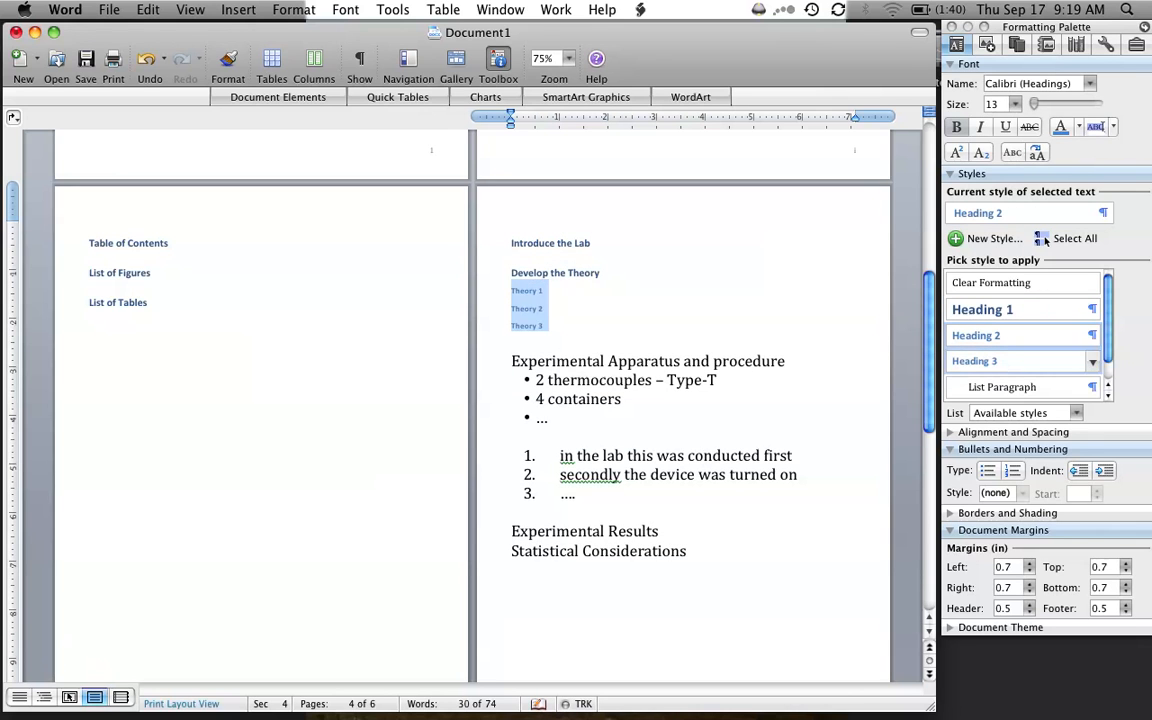
pyautogui.click(599, 323)
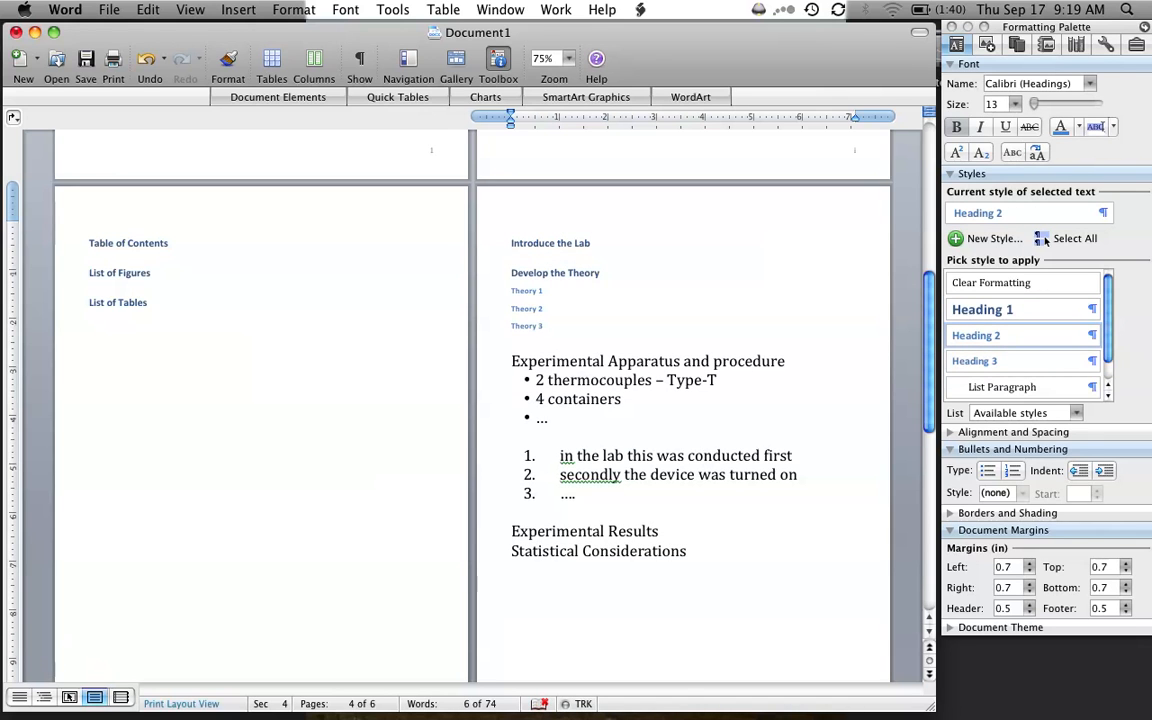
# - Apply the Heading 1 style to "Experimental Apparatus and procedure", "Experimental Results" and "Statistical Considerations"
pyautogui.click(500, 361)
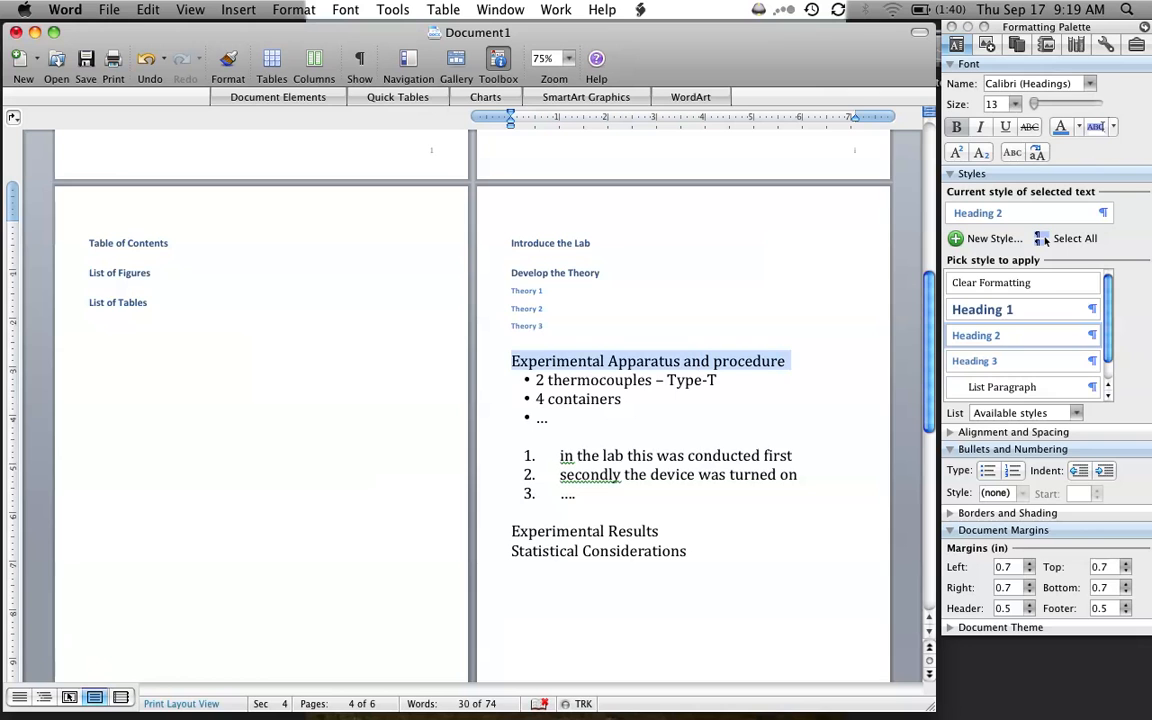
pyautogui.click(986, 314)
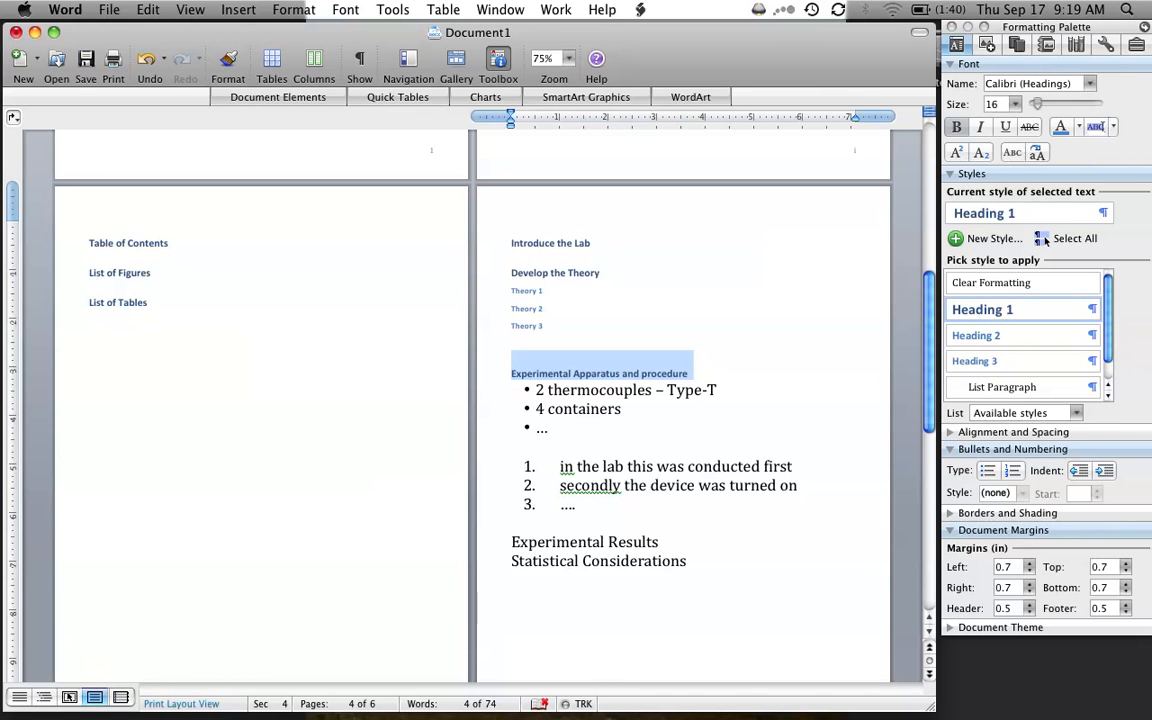
pyautogui.moveTo(692, 562); pyautogui.dragTo(511, 543)
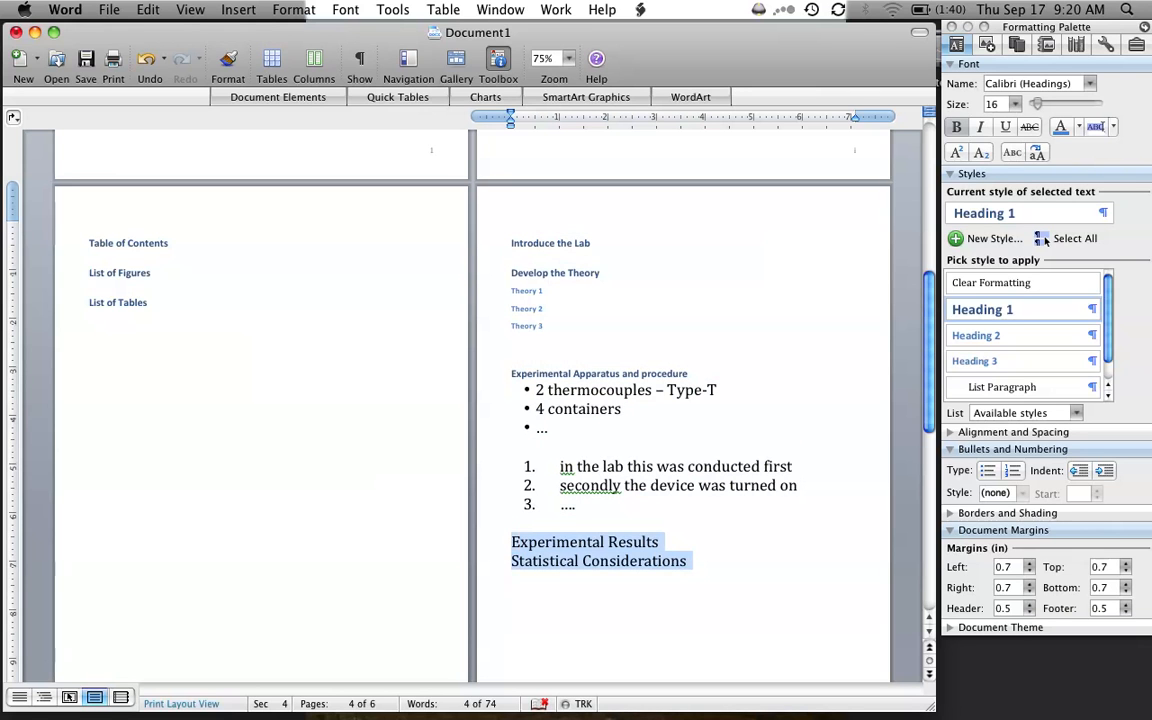
pyautogui.click(967, 312)
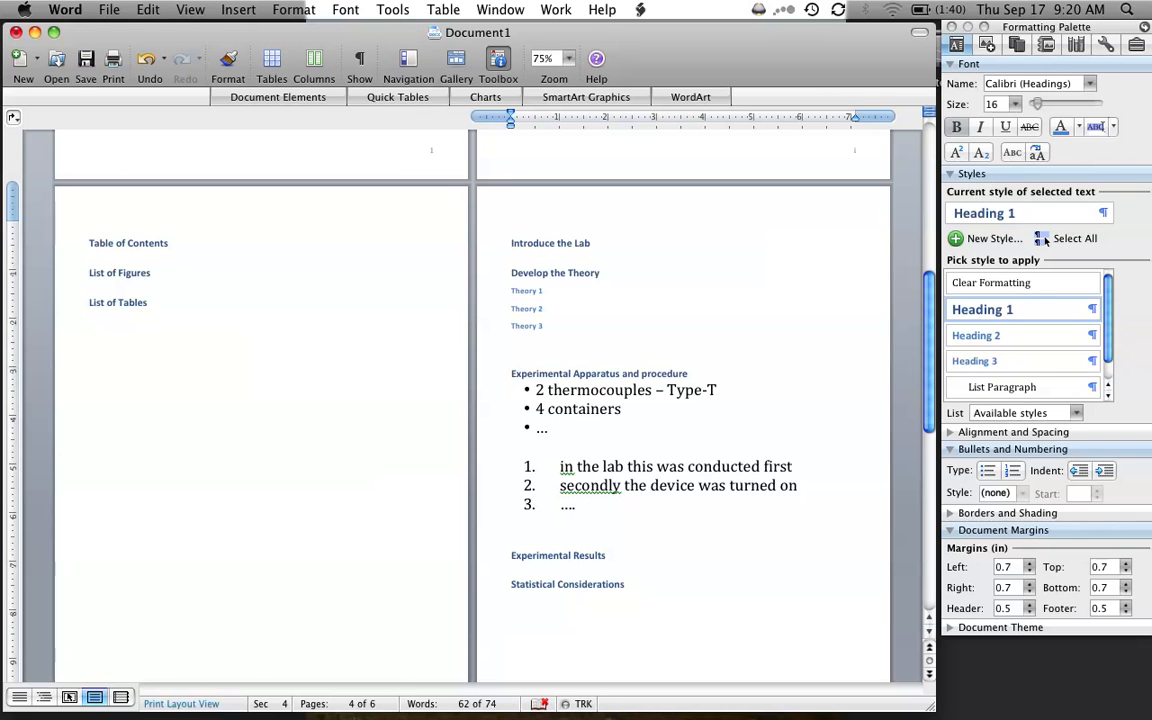
# - Add the lines "Results 1", "Results 2" and "Results 3" below the "Experimental Results" heading
pyautogui.press('Return')
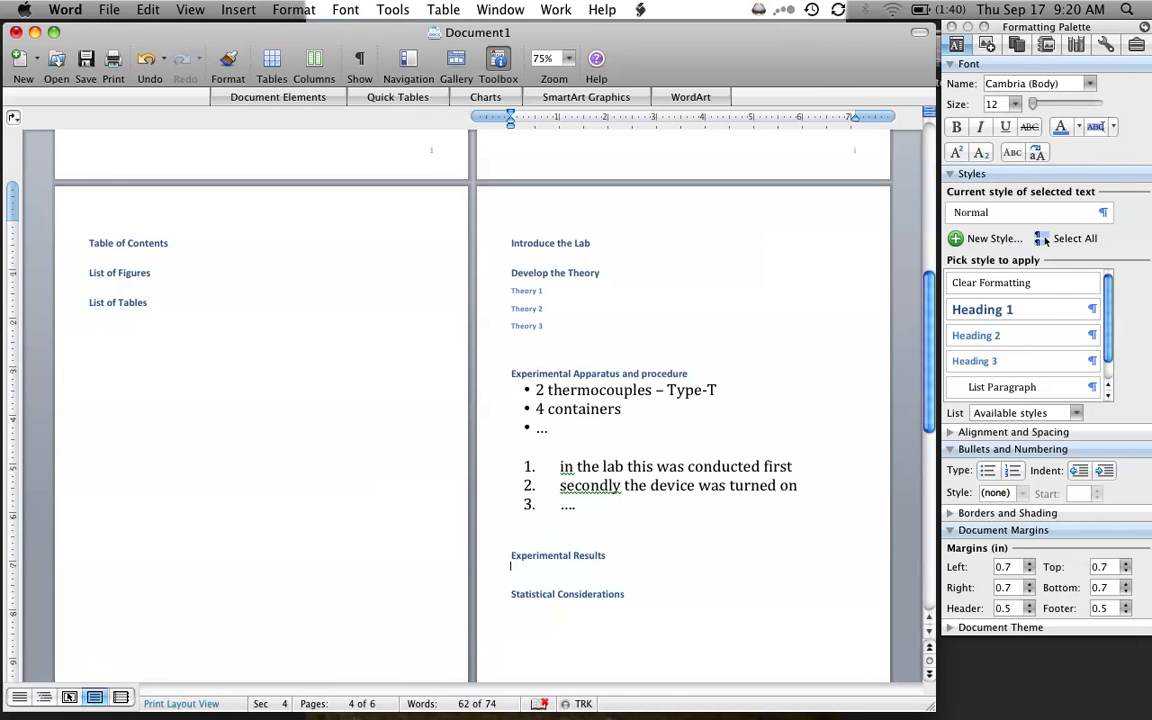
pyautogui.write('Results 1')
pyautogui.press('Return')
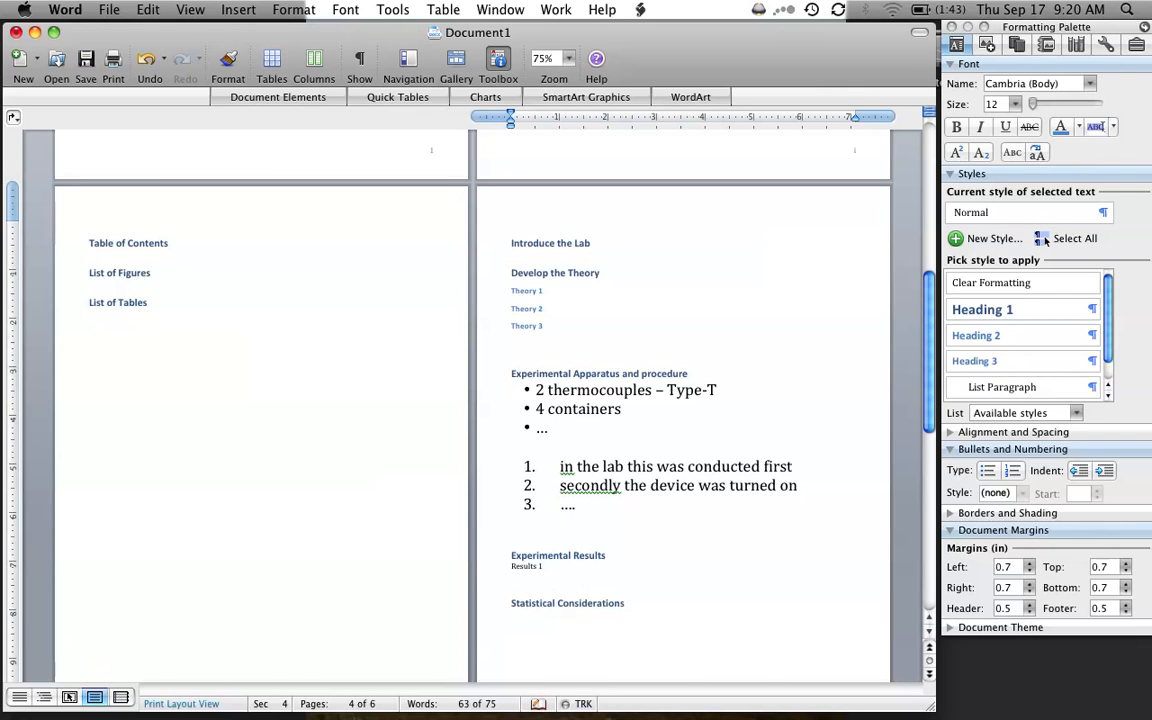
pyautogui.press('Return')
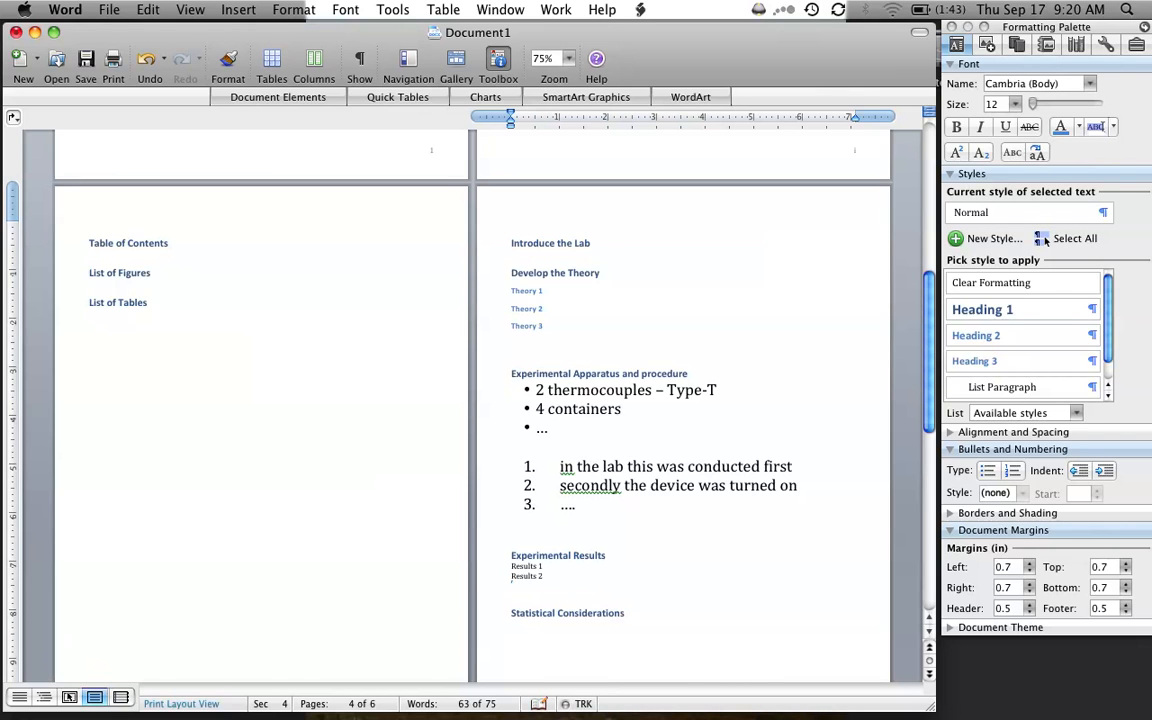
pyautogui.write('results 3')
pyautogui.press('Return')
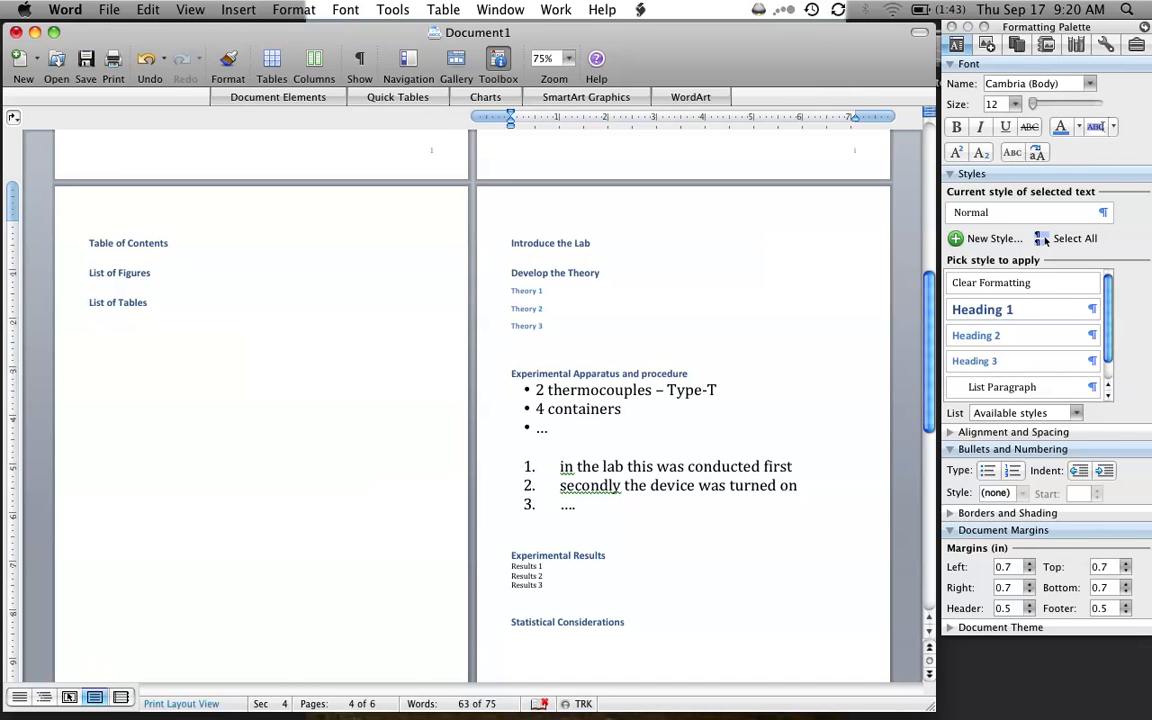
# - Apply the Heading 2 style to the three Results lines
pyautogui.hotkey('shift', 'Up')
pyautogui.hotkey('shift', 'Up')
pyautogui.hotkey('shift', 'Up')
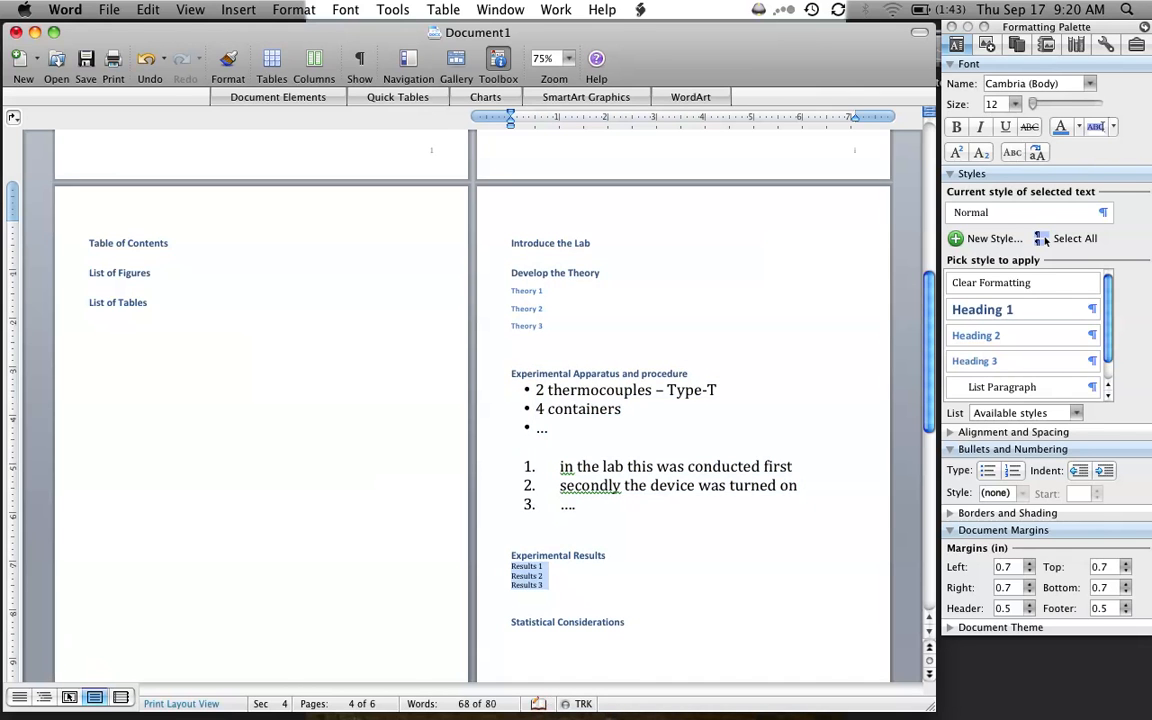
pyautogui.click(1000, 336)
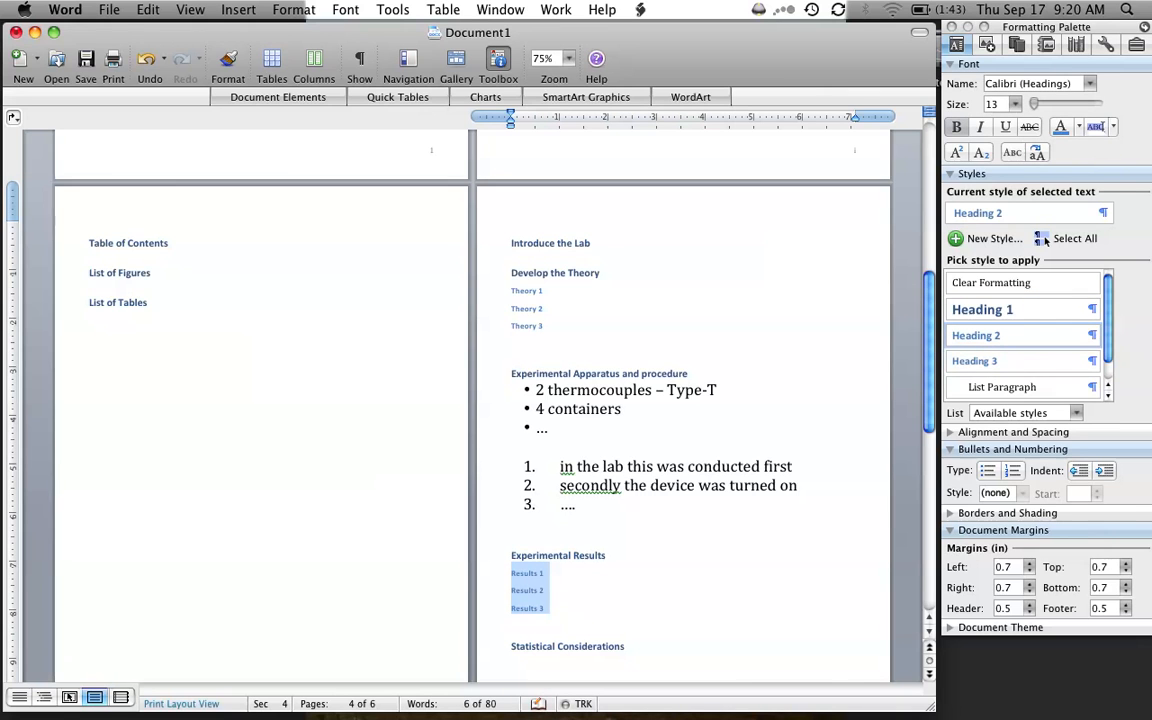
# - Add the lines "Data 1" and "Data 2" below the "Results 1" subheading
pyautogui.click(552, 573)
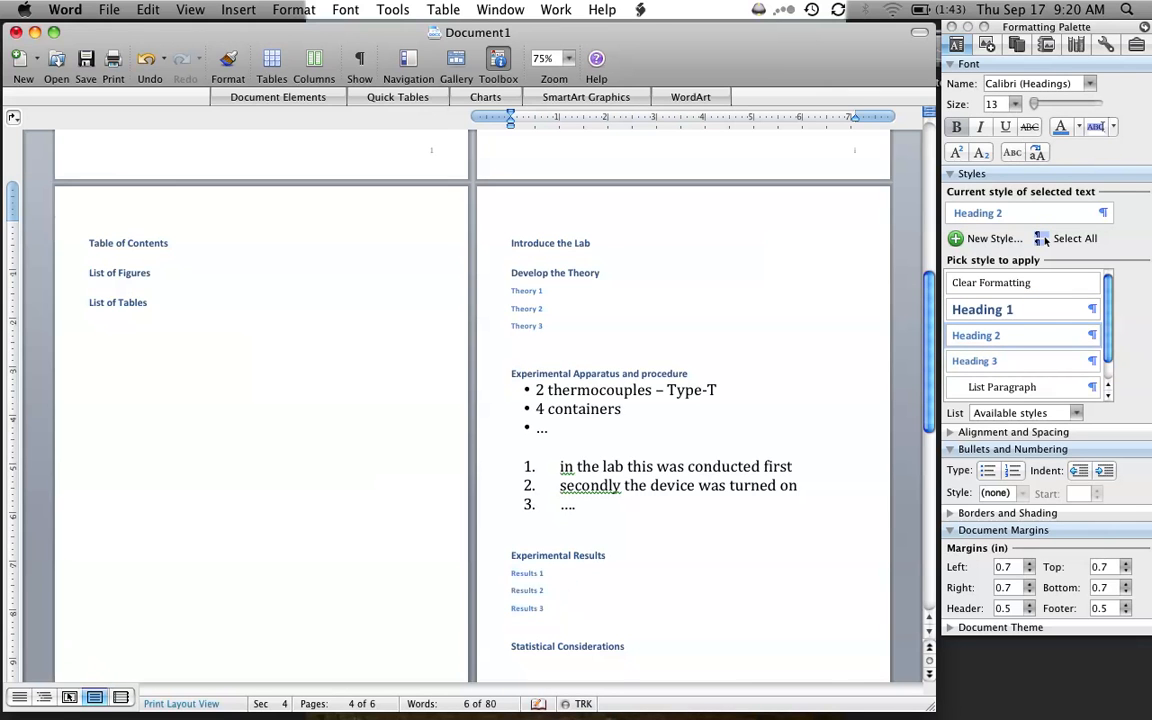
pyautogui.press('Return')
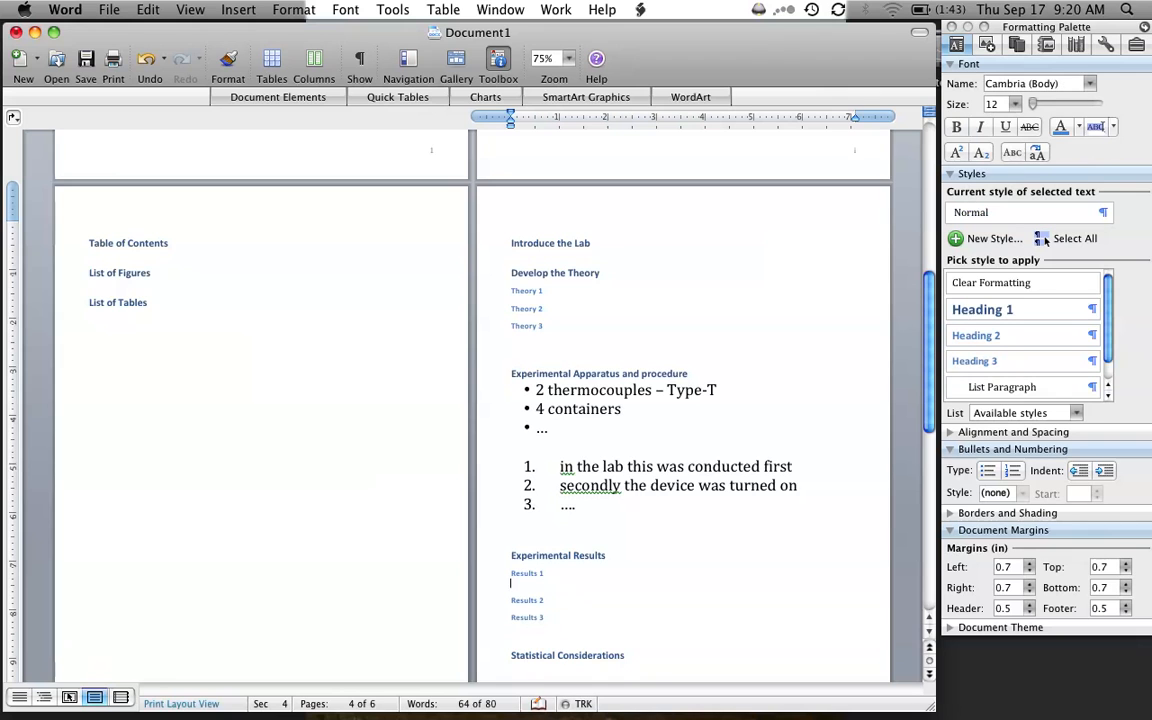
pyautogui.write('data 1')
pyautogui.press('Return')
pyautogui.write('data 2')
pyautogui.press('Return')
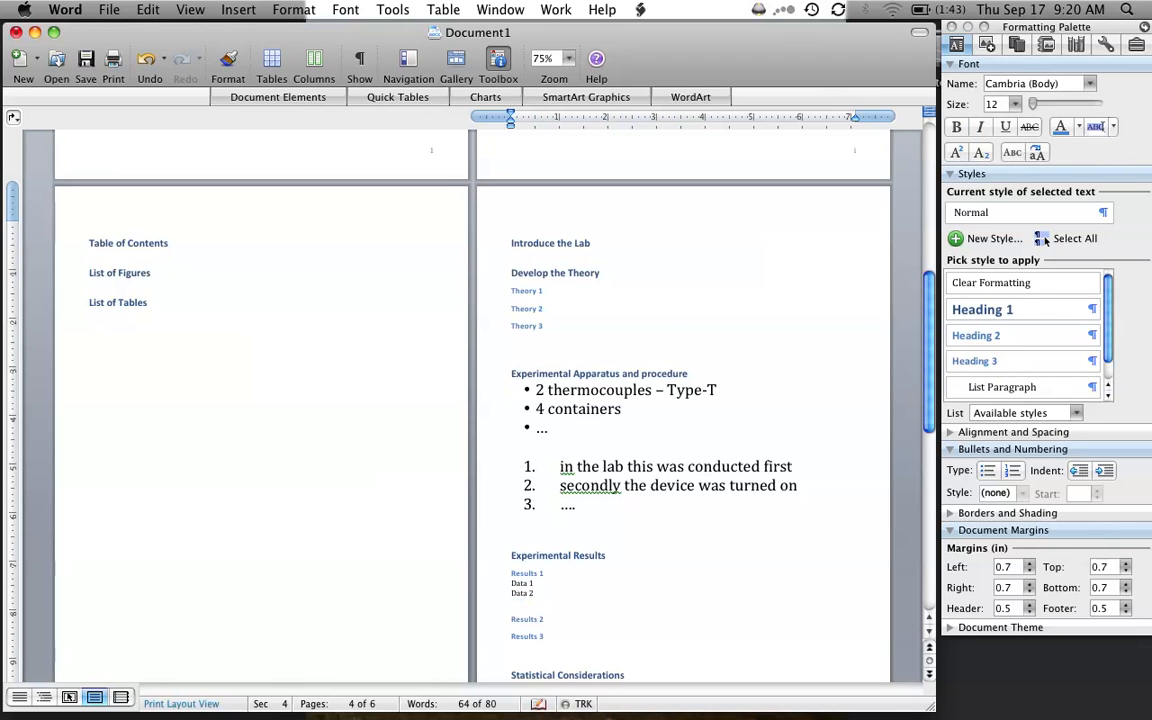
# - Apply the Heading 3 style to the "Data 1" and "Data 2" lines
pyautogui.hotkey('shift', 'Up')
pyautogui.hotkey('shift', 'Up')
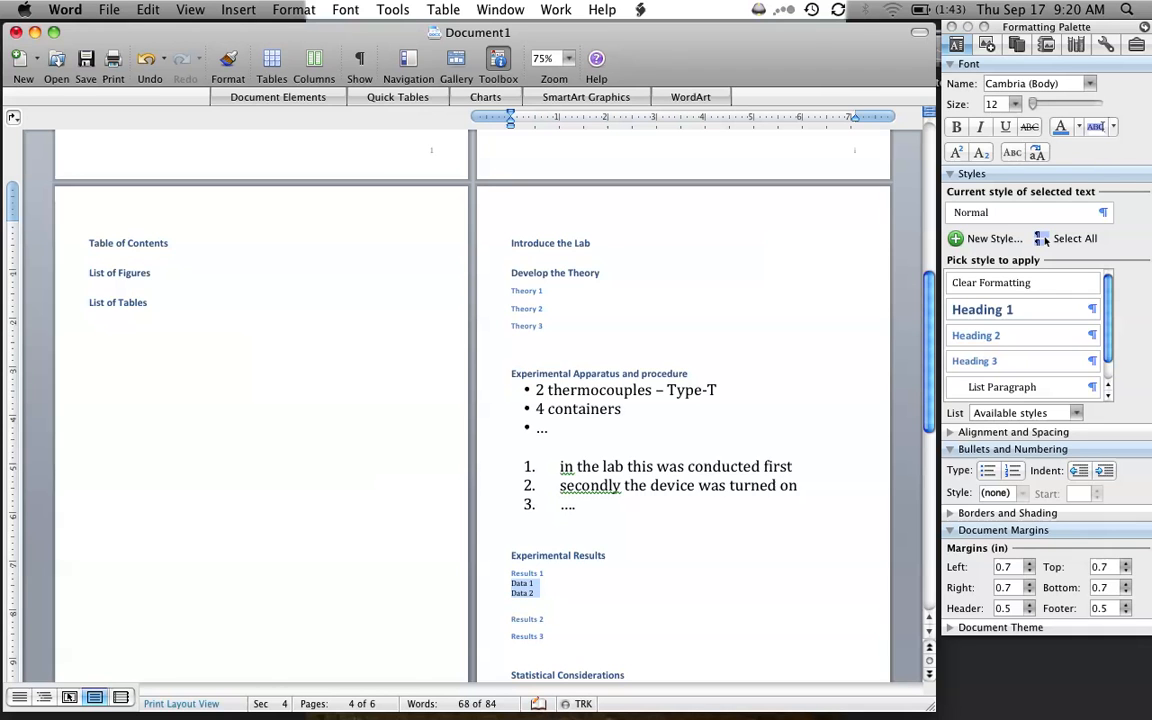
pyautogui.click(976, 360)
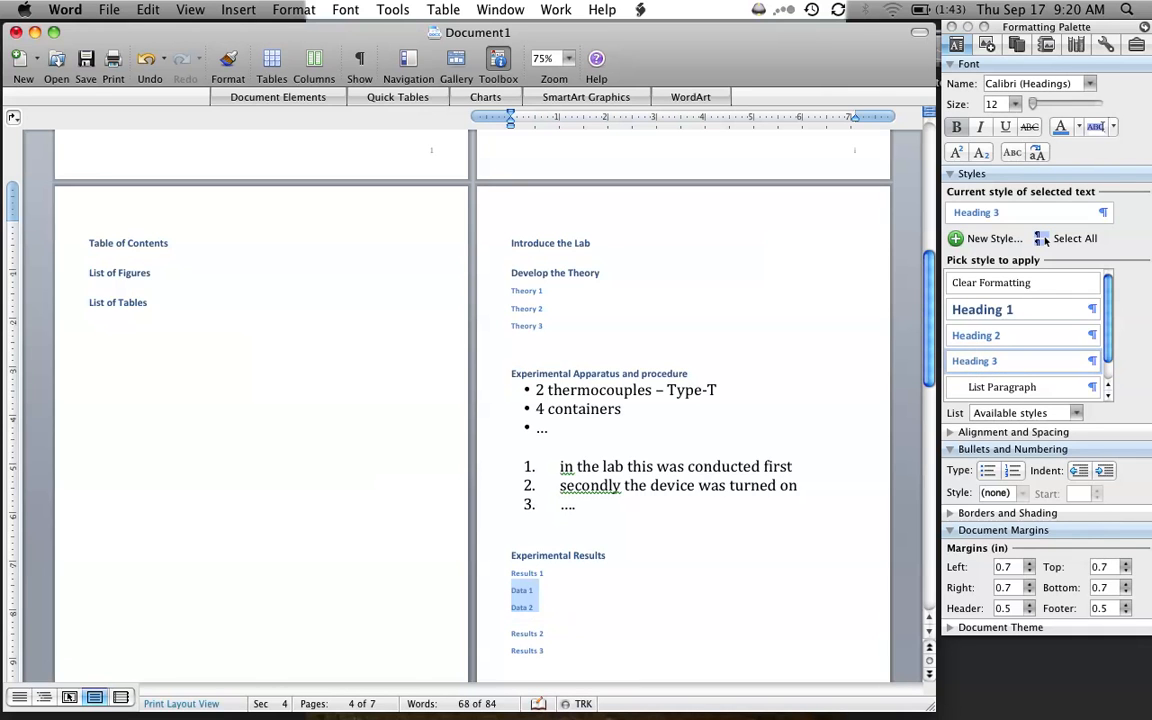
# - Set the document zoom to 100% and place the cursor in the bulleted apparatus list
pyautogui.click(560, 58)
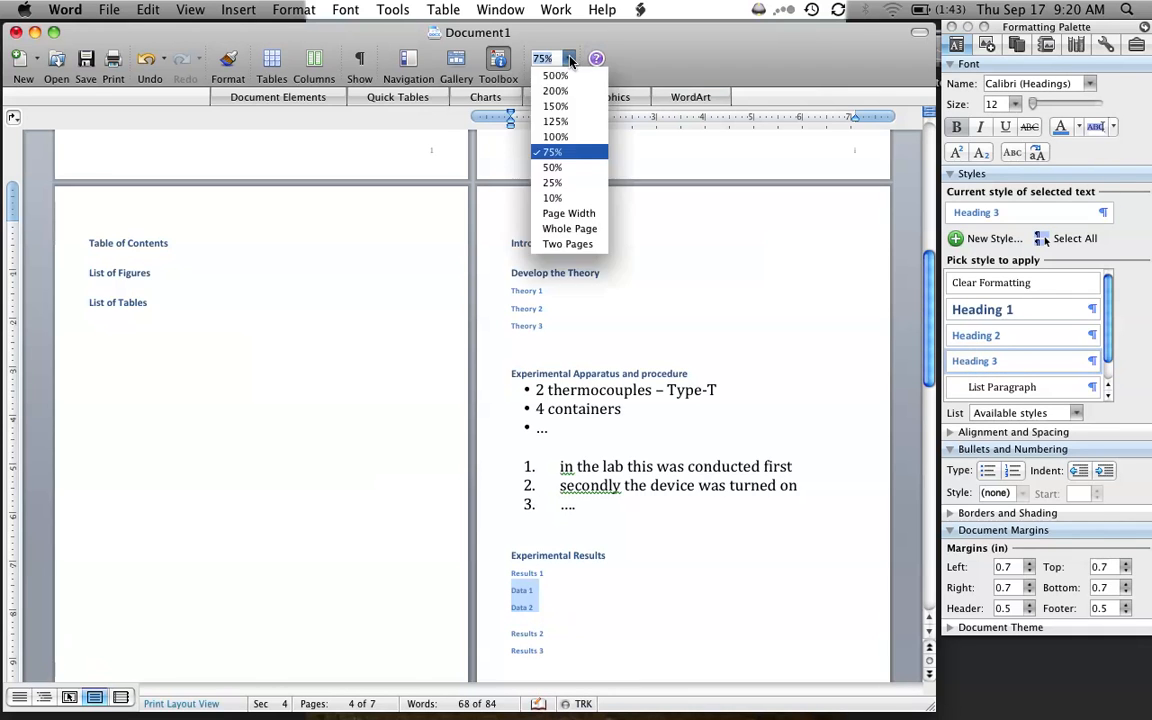
pyautogui.click(553, 139)
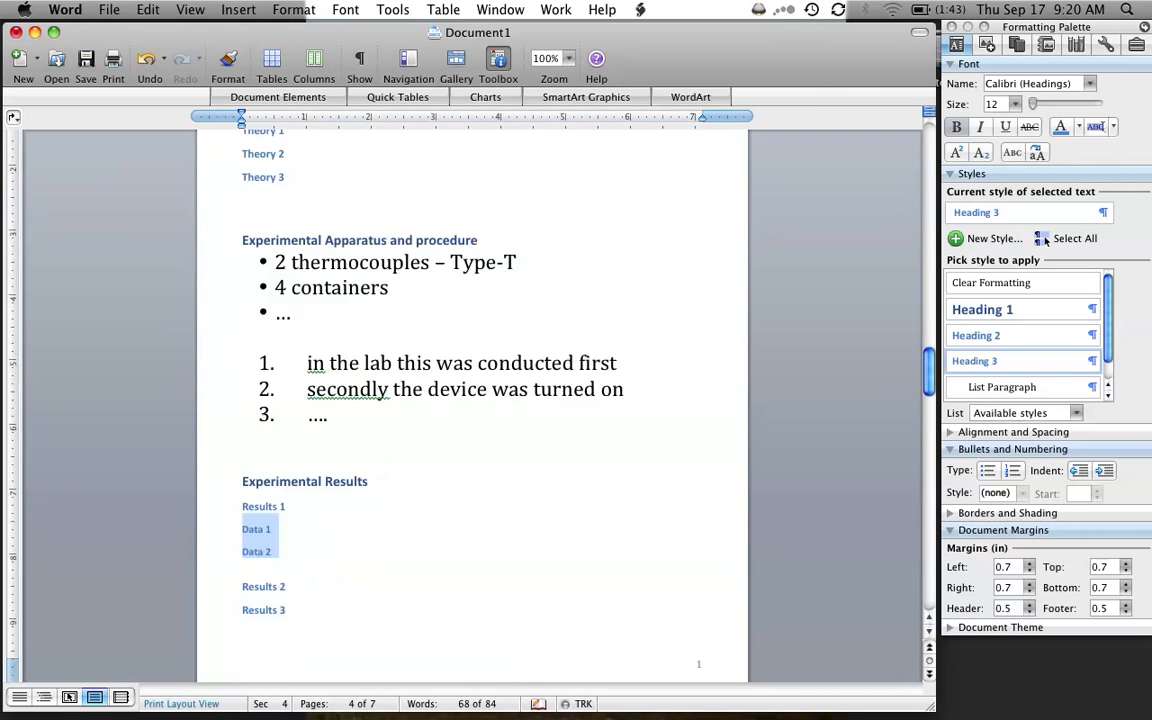
pyautogui.scroll(5, 440, 340)
pyautogui.click(390, 310)
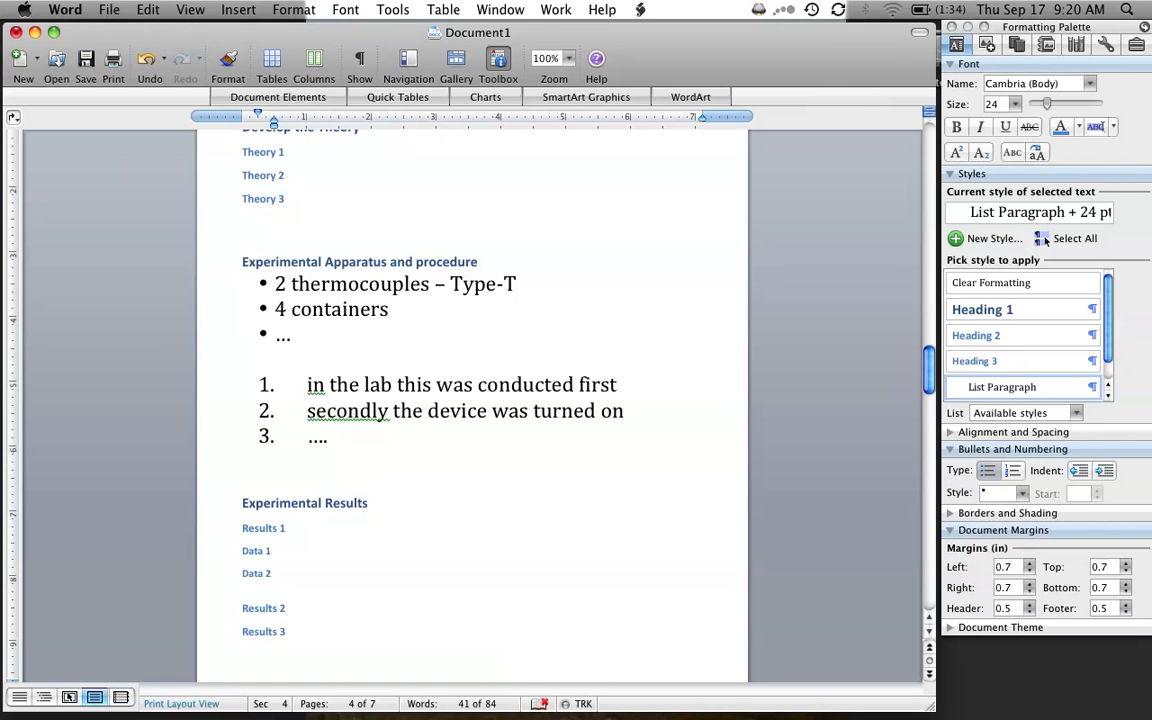
pyautogui.click(1092, 311)
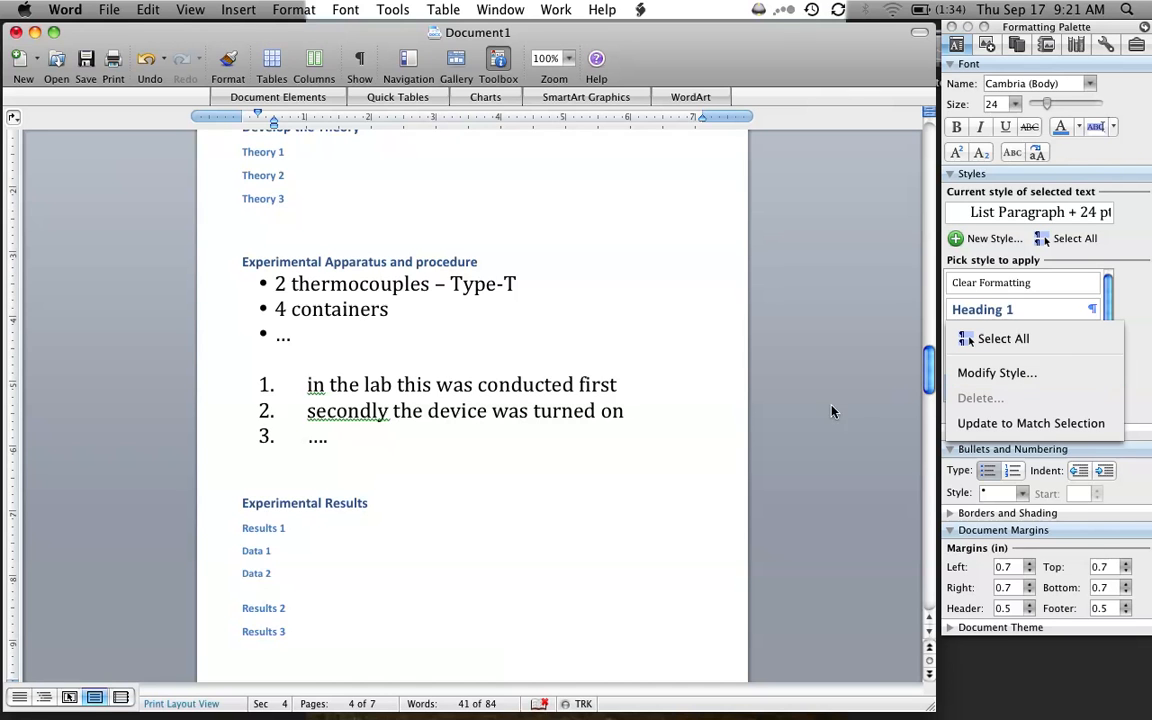
pyautogui.click(467, 332)
# - Insert a table of contents on a new line below the "Table of Contents" heading, with no tab leader
pyautogui.scroll(10, 700, 233)
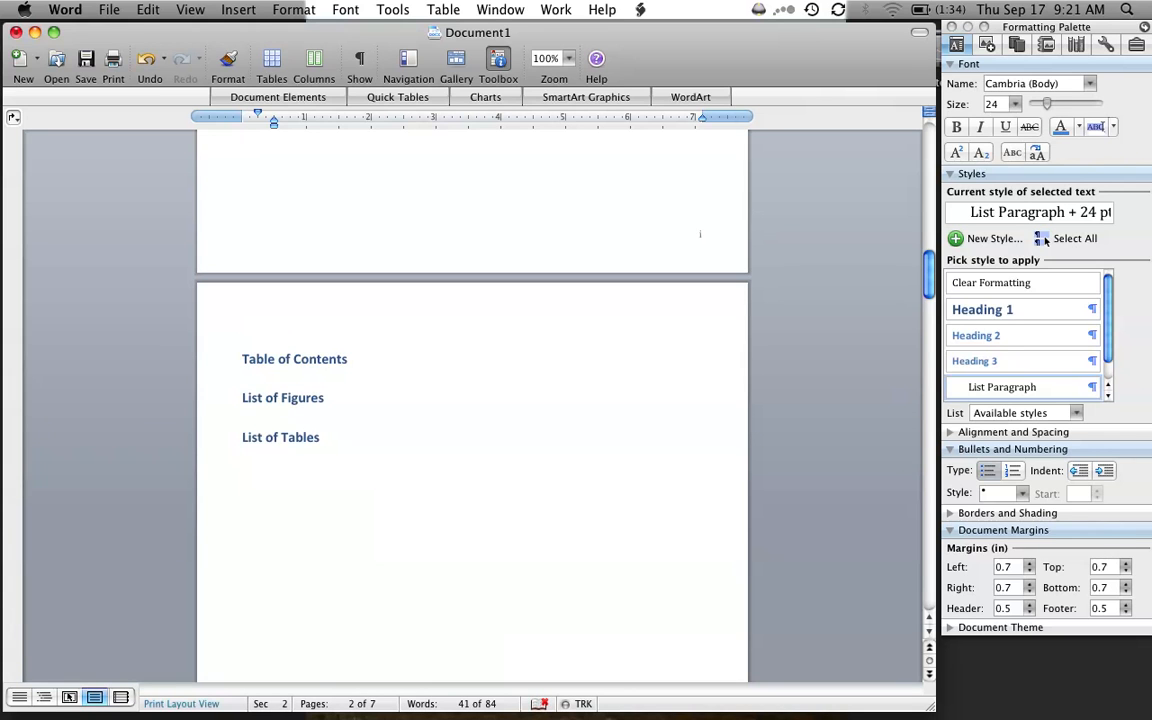
pyautogui.press('Return')
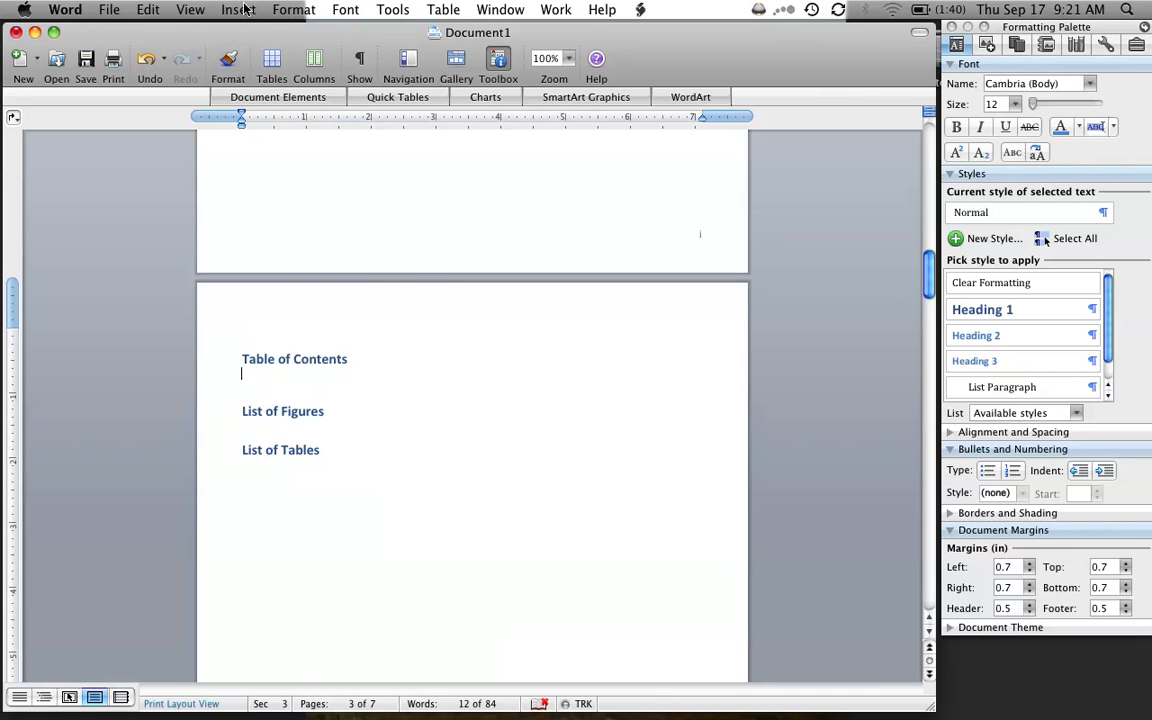
pyautogui.click(196, 14)
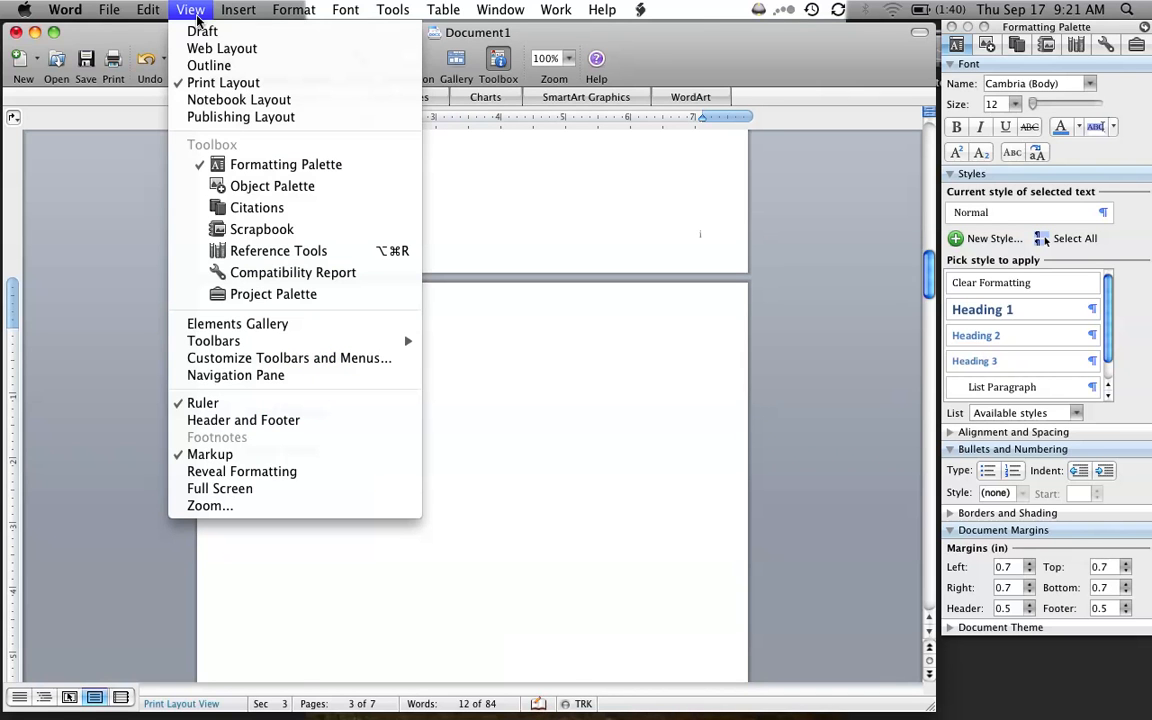
pyautogui.moveTo(232, 18)
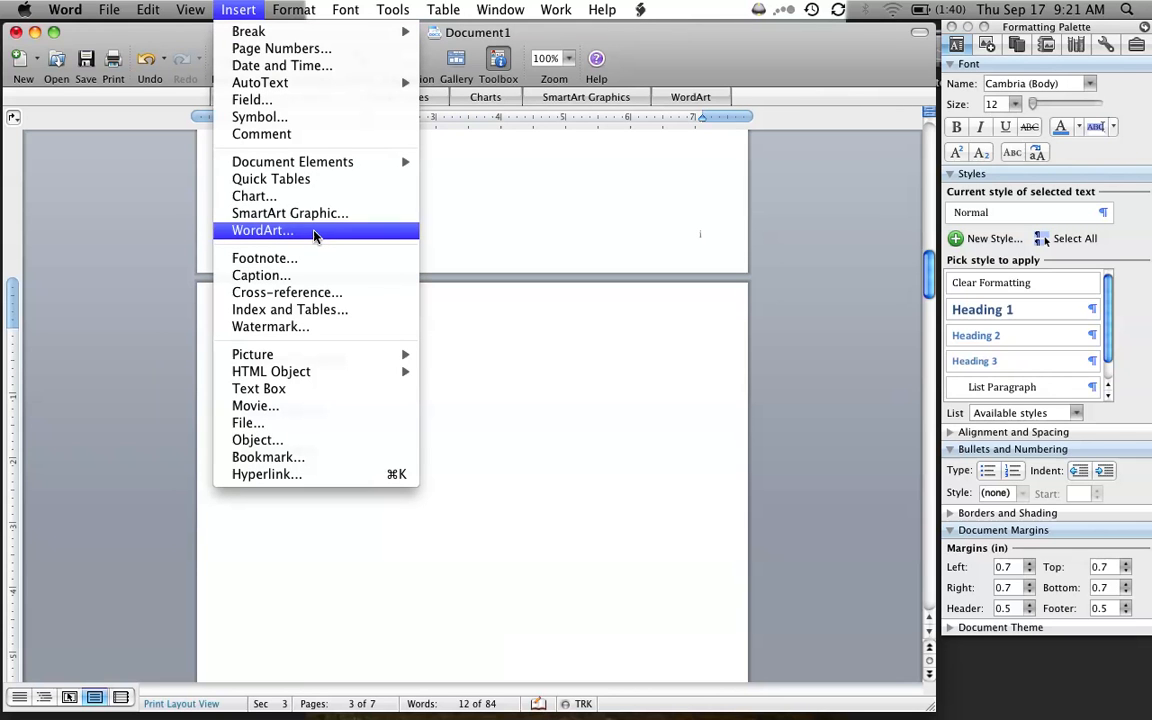
pyautogui.click(292, 312)
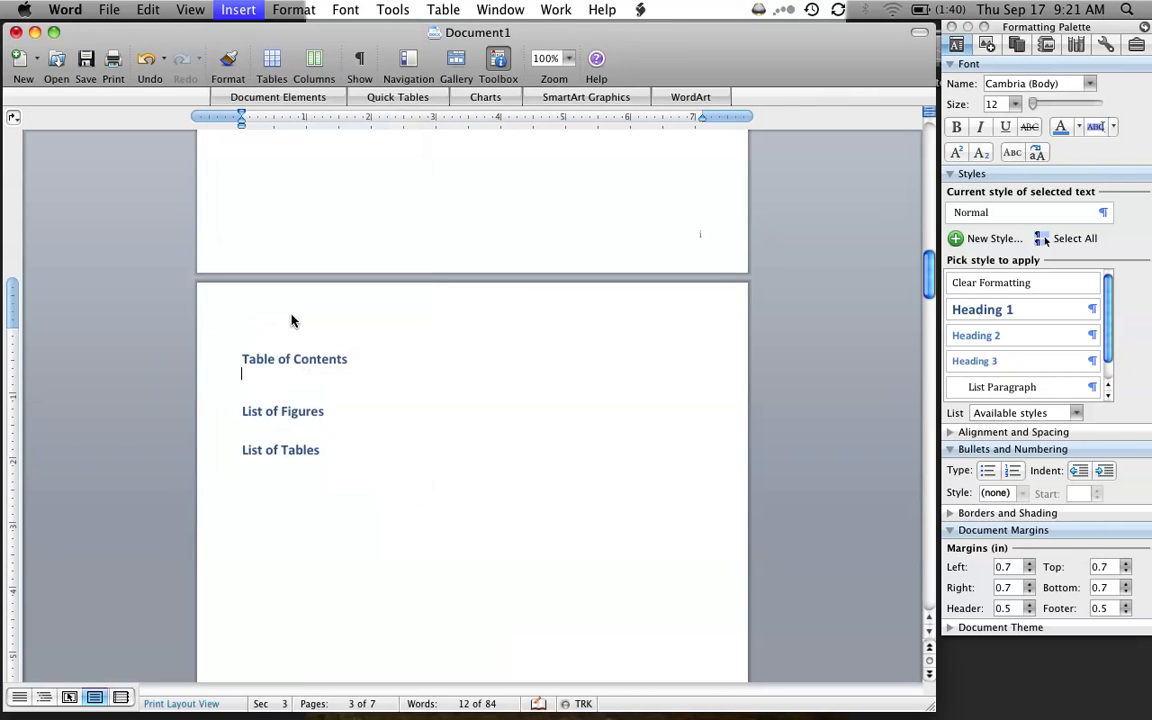
pyautogui.click(474, 260)
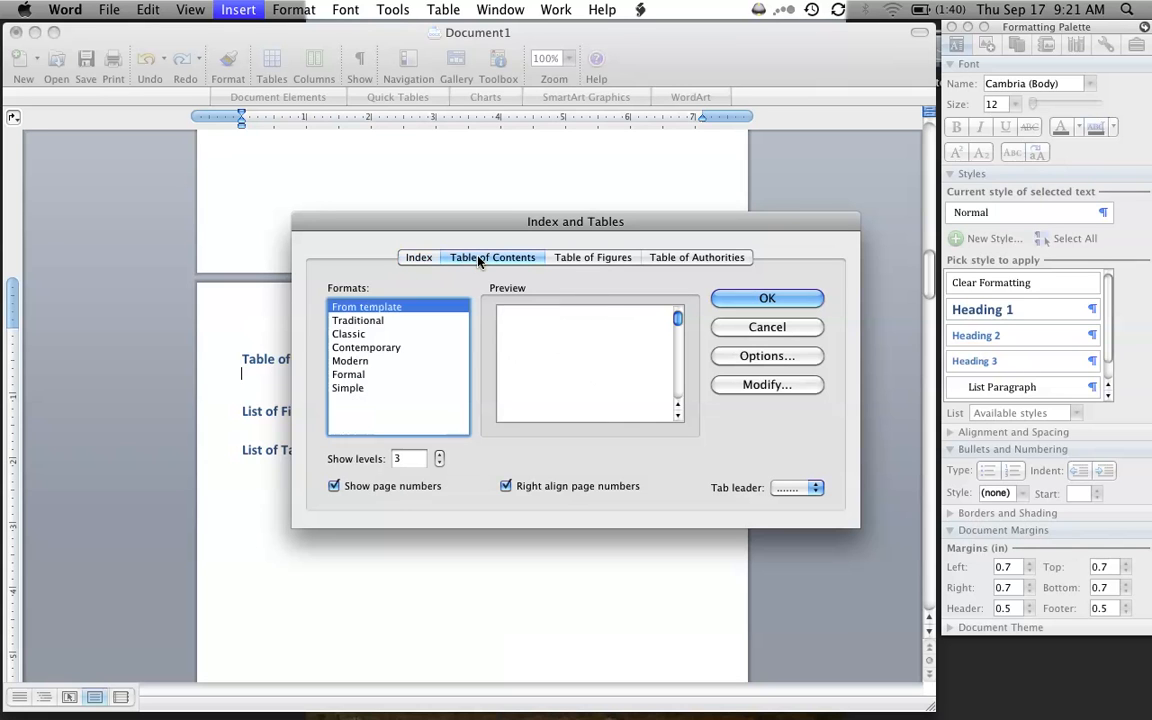
pyautogui.click(781, 494)
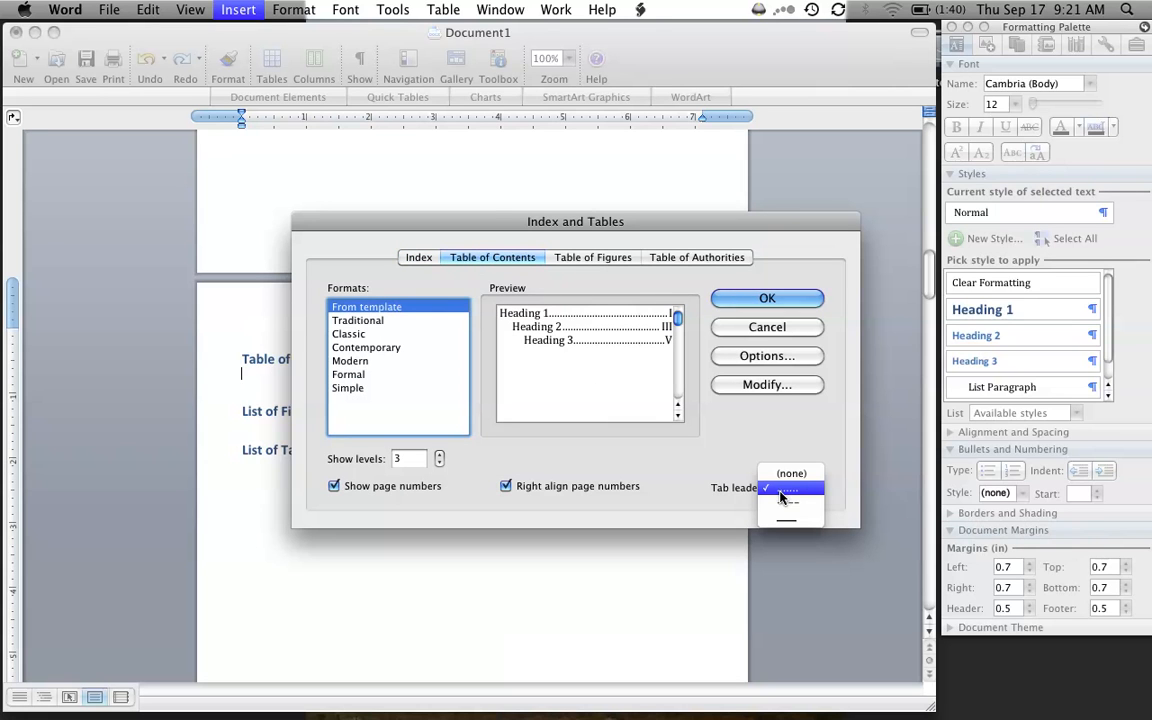
pyautogui.click(783, 474)
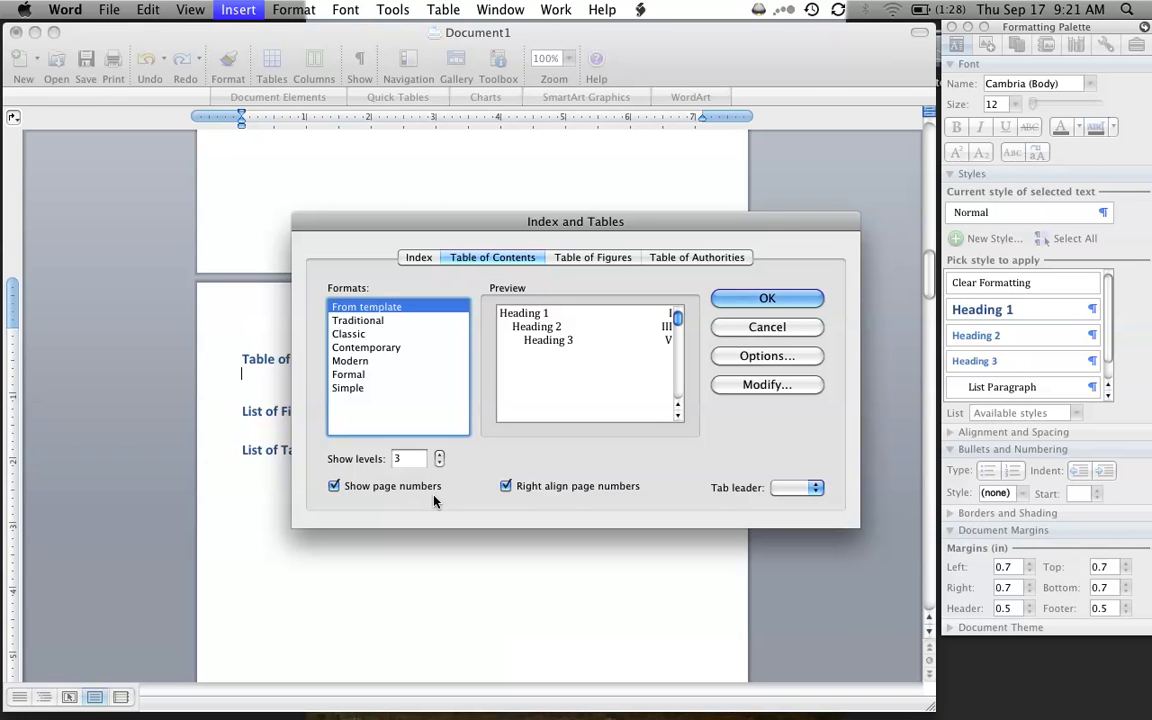
pyautogui.click(790, 300)
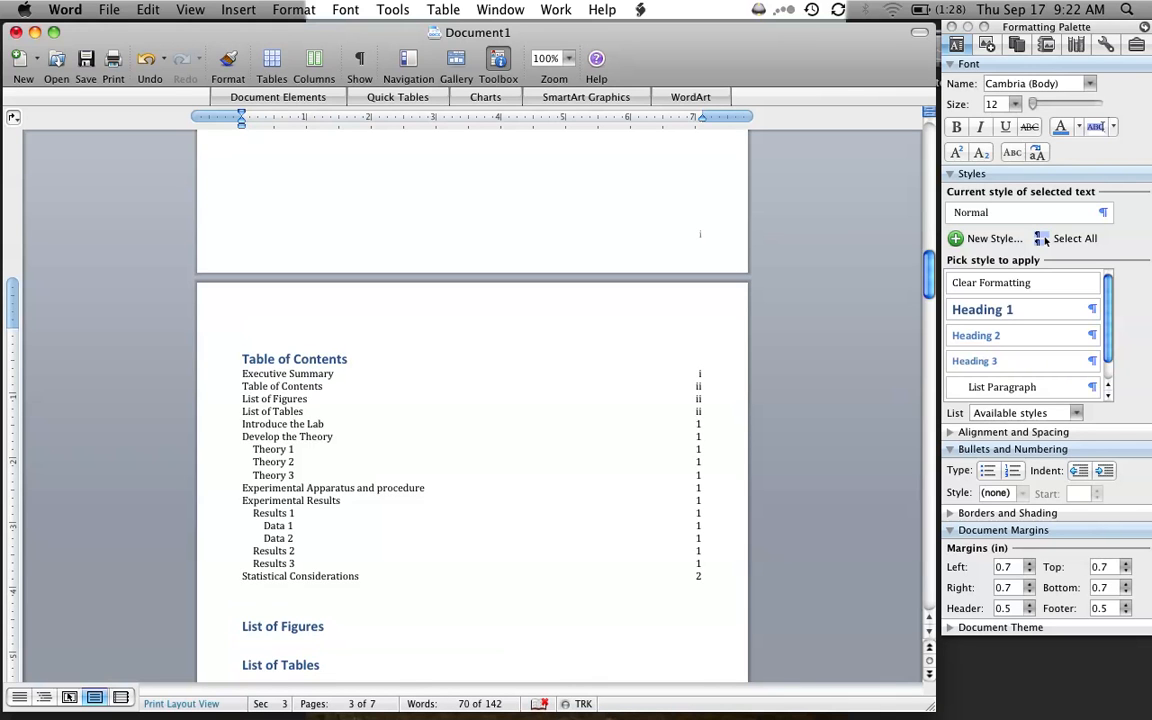
# - Apply the Heading 1 style to the "Conclusions", "Recommendations" and "References" lines
pyautogui.scroll(-20, 622, 573)
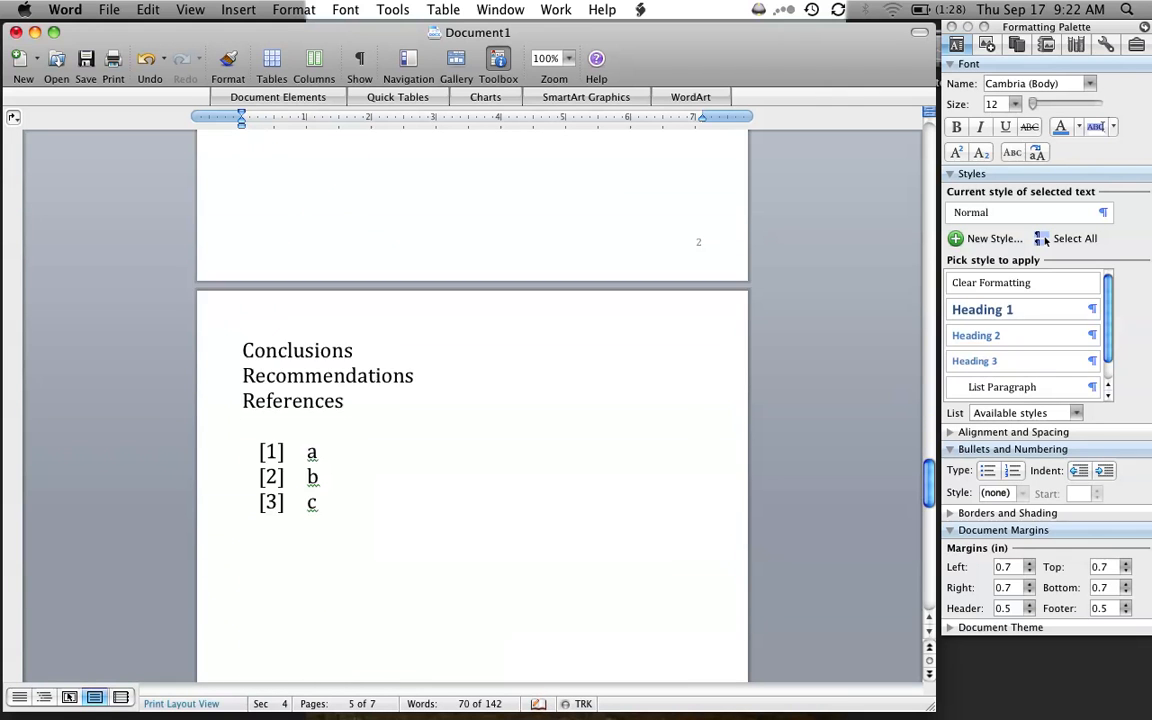
pyautogui.scroll(-5, 472, 400)
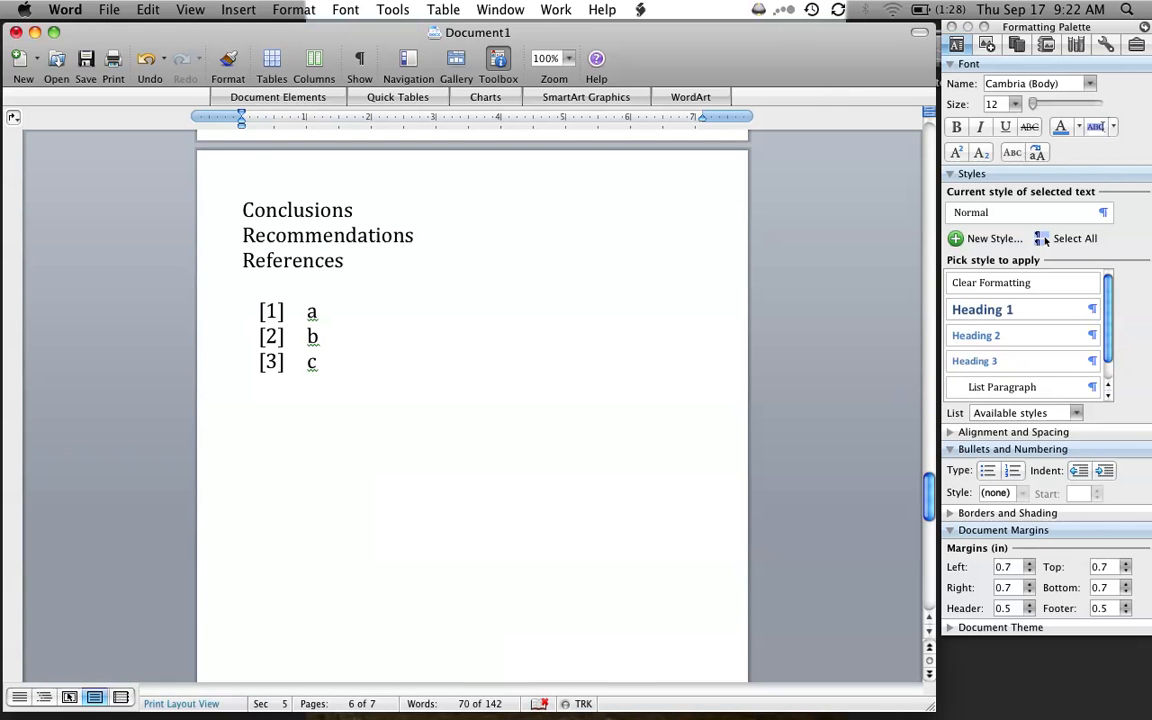
pyautogui.moveTo(360, 261); pyautogui.dragTo(241, 208)
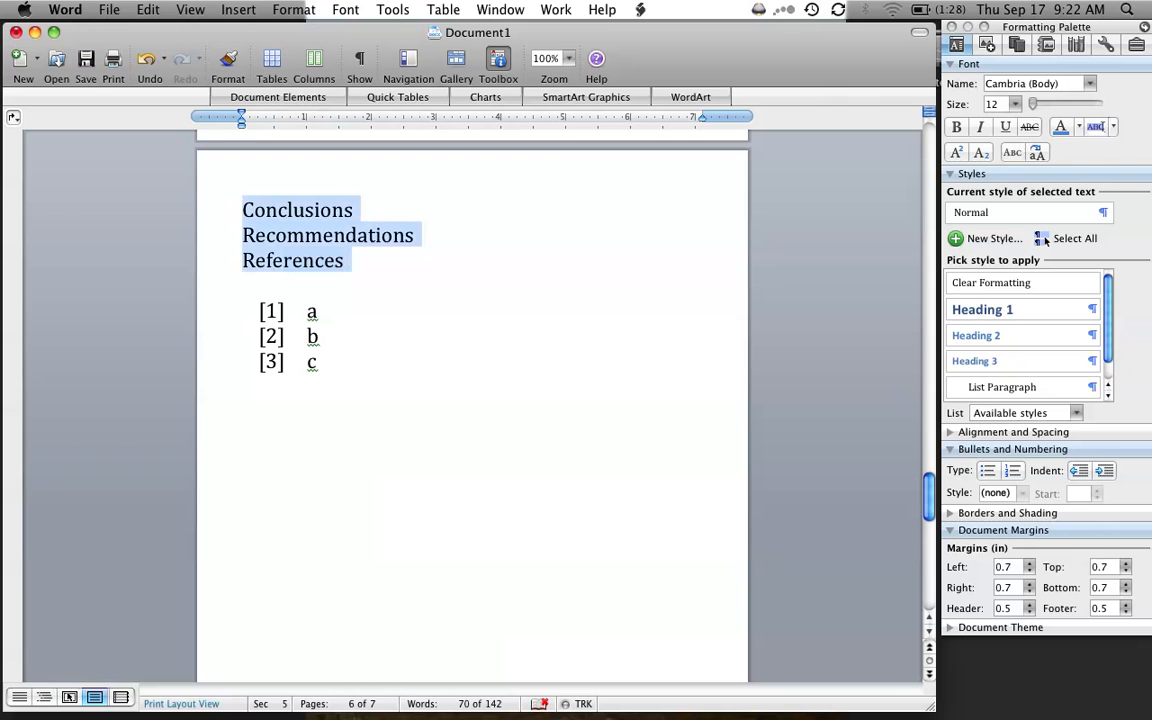
pyautogui.click(953, 316)
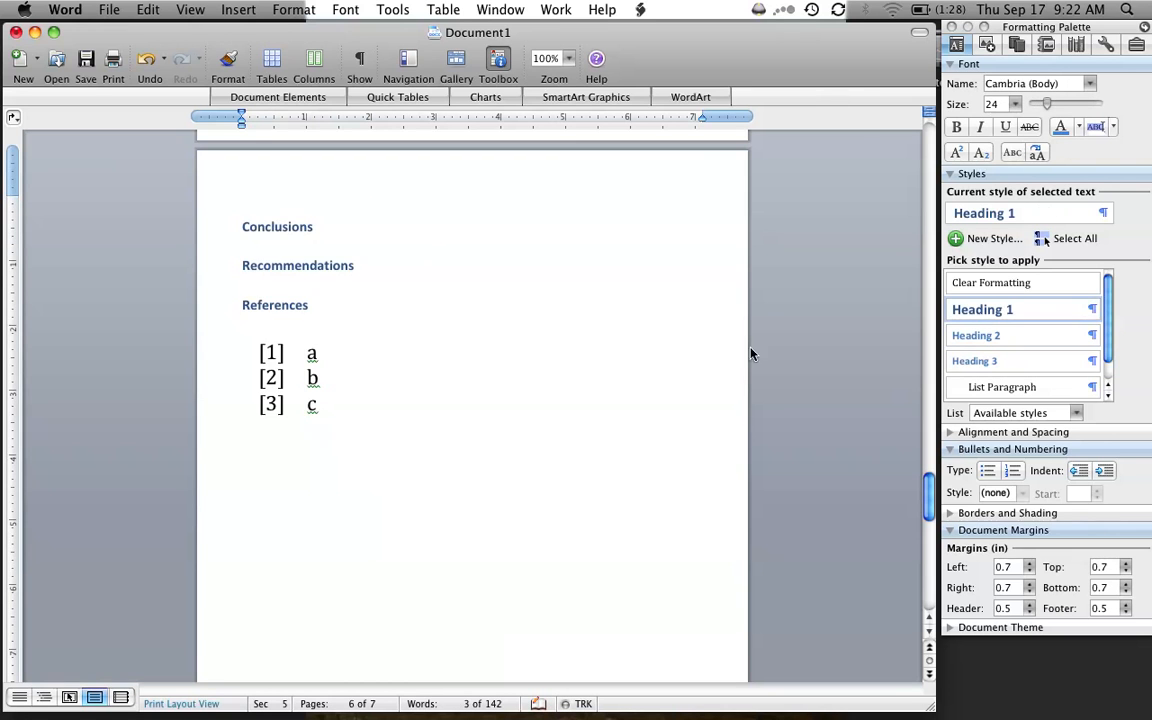
# - Apply the Heading 1 style to the "Appendix" line on the last page
pyautogui.scroll(-8, 700, 450)
pyautogui.scroll(8, 472, 405)
pyautogui.scroll(-9, 472, 405)
pyautogui.scroll(1, 472, 405)
pyautogui.moveTo(336, 341); pyautogui.dragTo(242, 341)
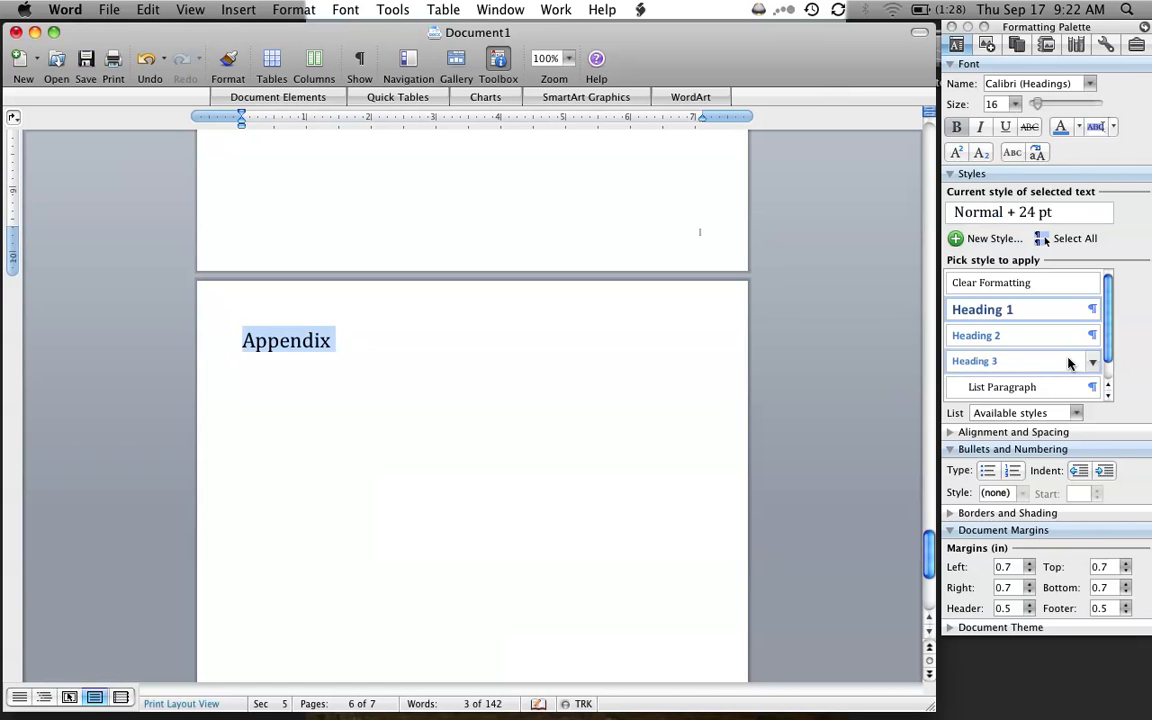
pyautogui.click(1045, 240)
# - Update the entire table of contents, including its entries as well as the page numbers
pyautogui.moveTo(929, 555); pyautogui.dragTo(929, 285)
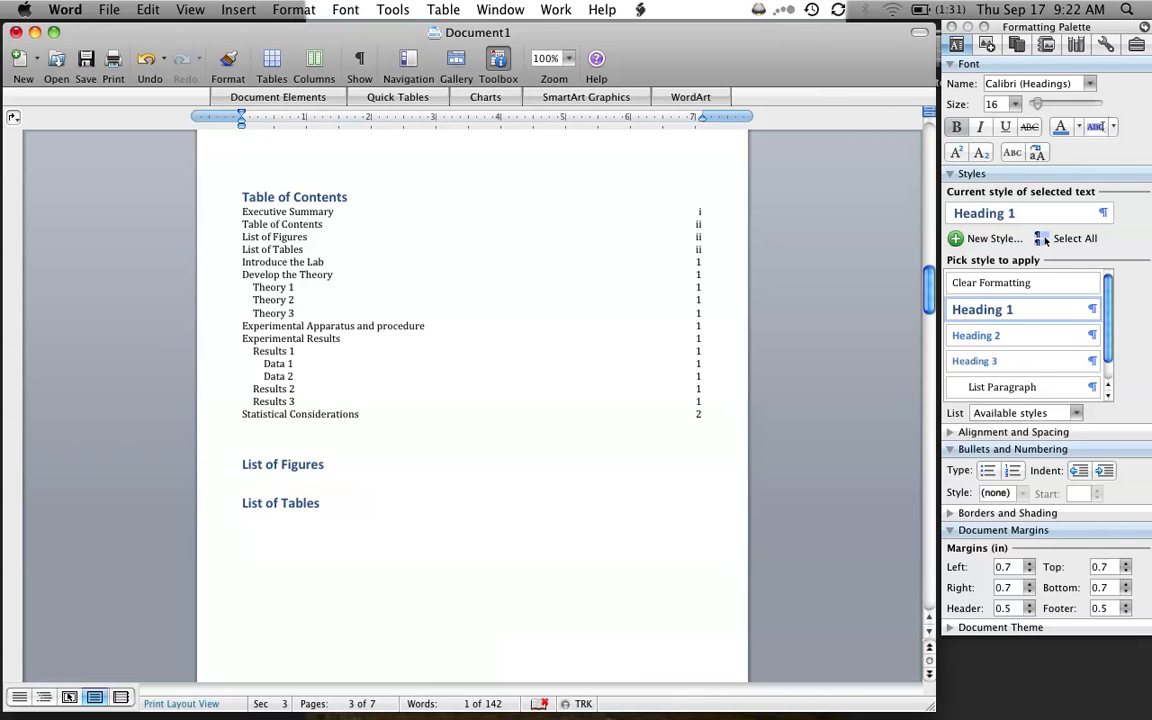
pyautogui.rightClick(340, 328)
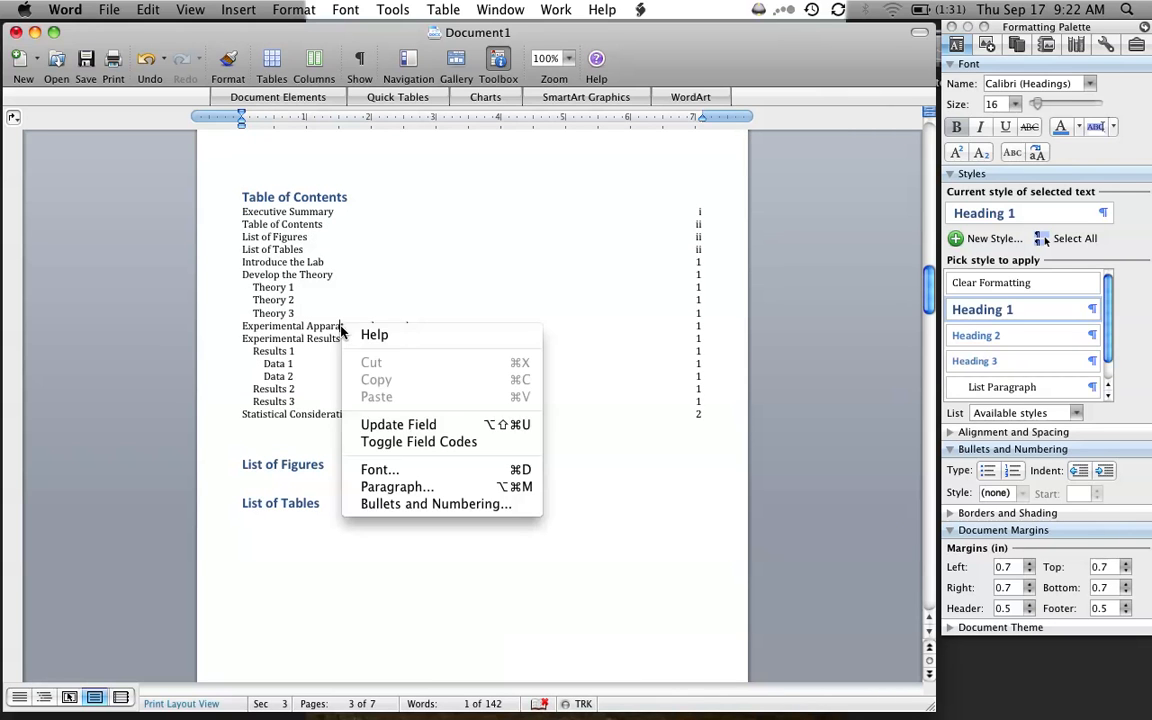
pyautogui.click(385, 424)
pyautogui.click(480, 386)
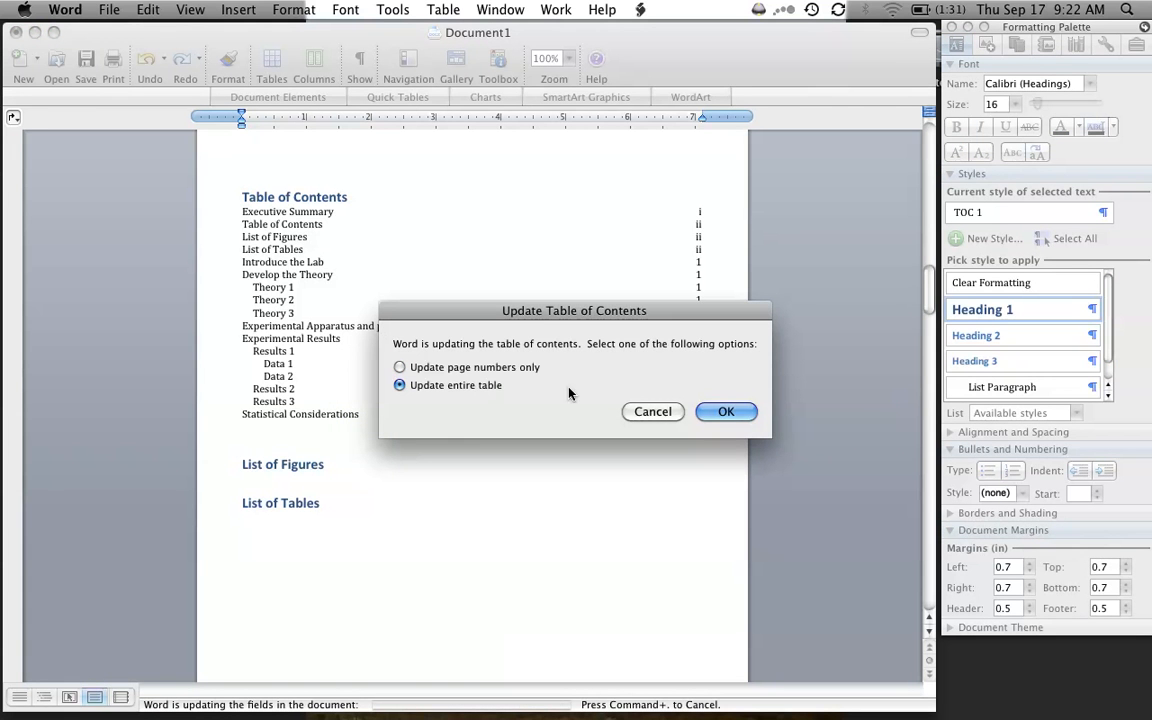
pyautogui.click(748, 414)
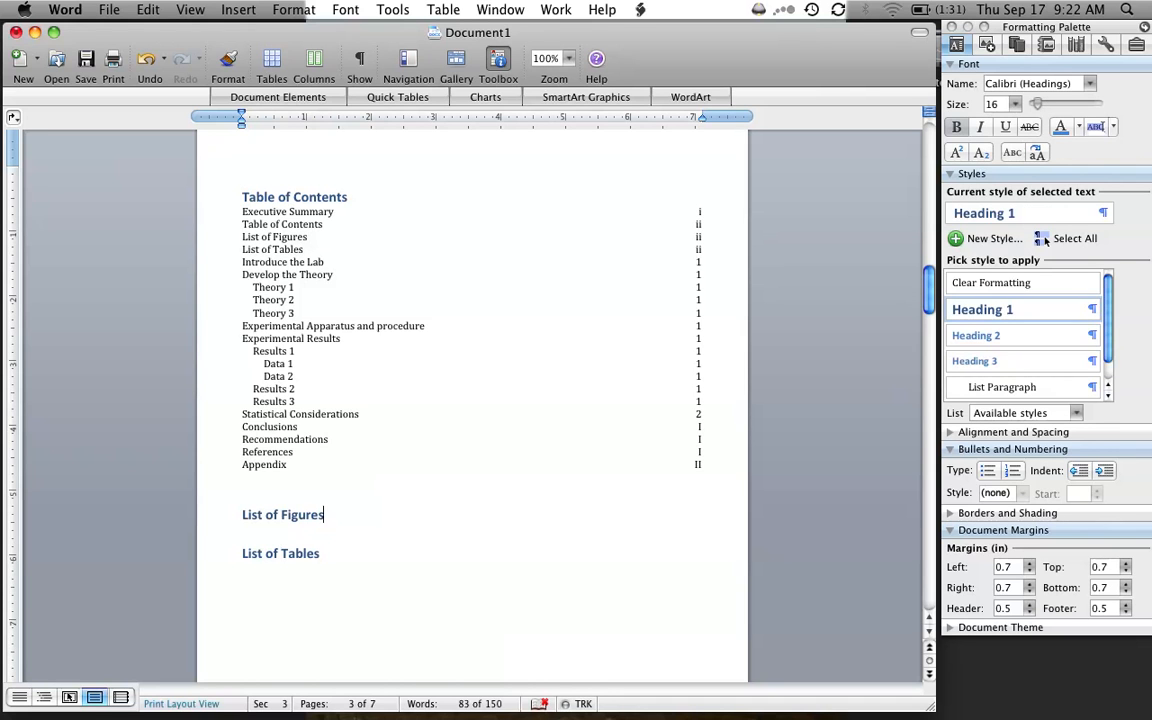
# - Add an empty line below the "List of Figures" heading and preview the Equation, Figure and Table caption labels for a table of figures without inserting it
pyautogui.press('Return')
pyautogui.click(230, 10)
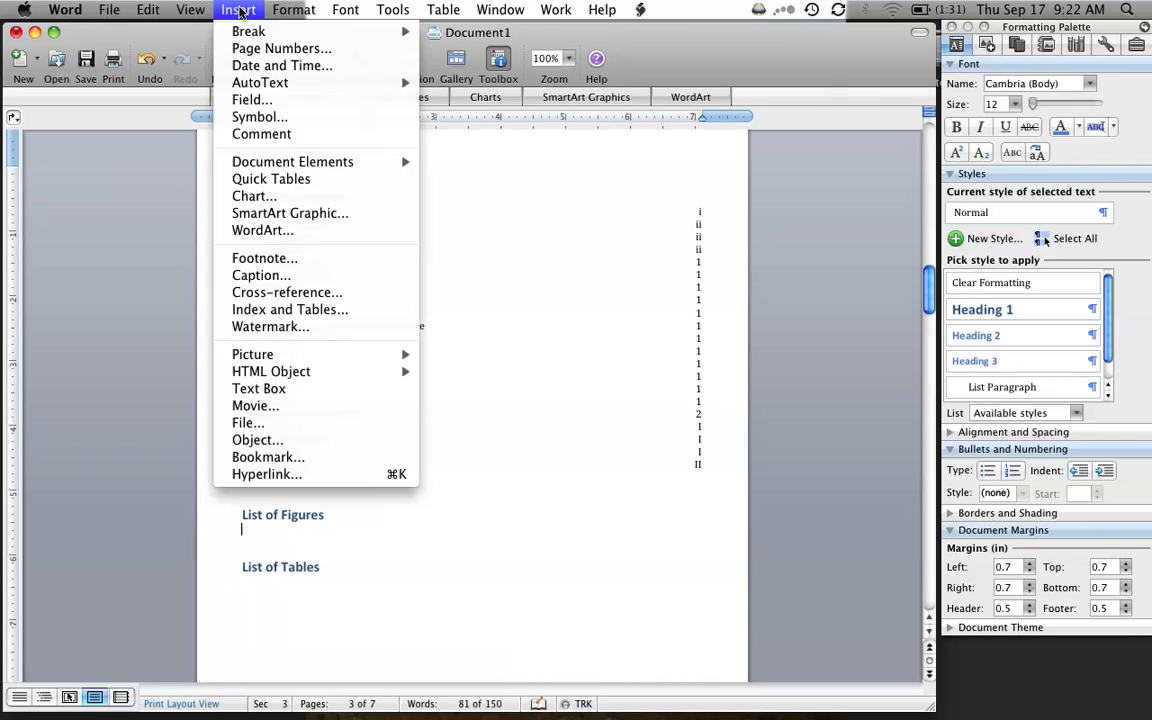
pyautogui.click(251, 310)
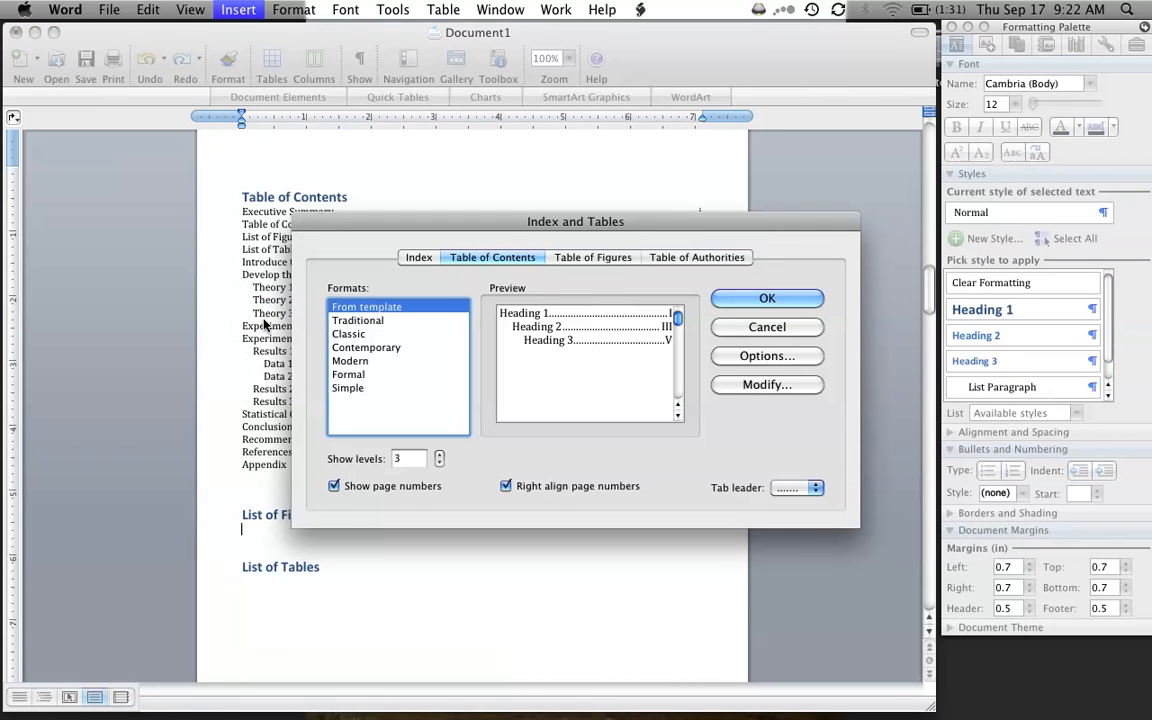
pyautogui.click(620, 259)
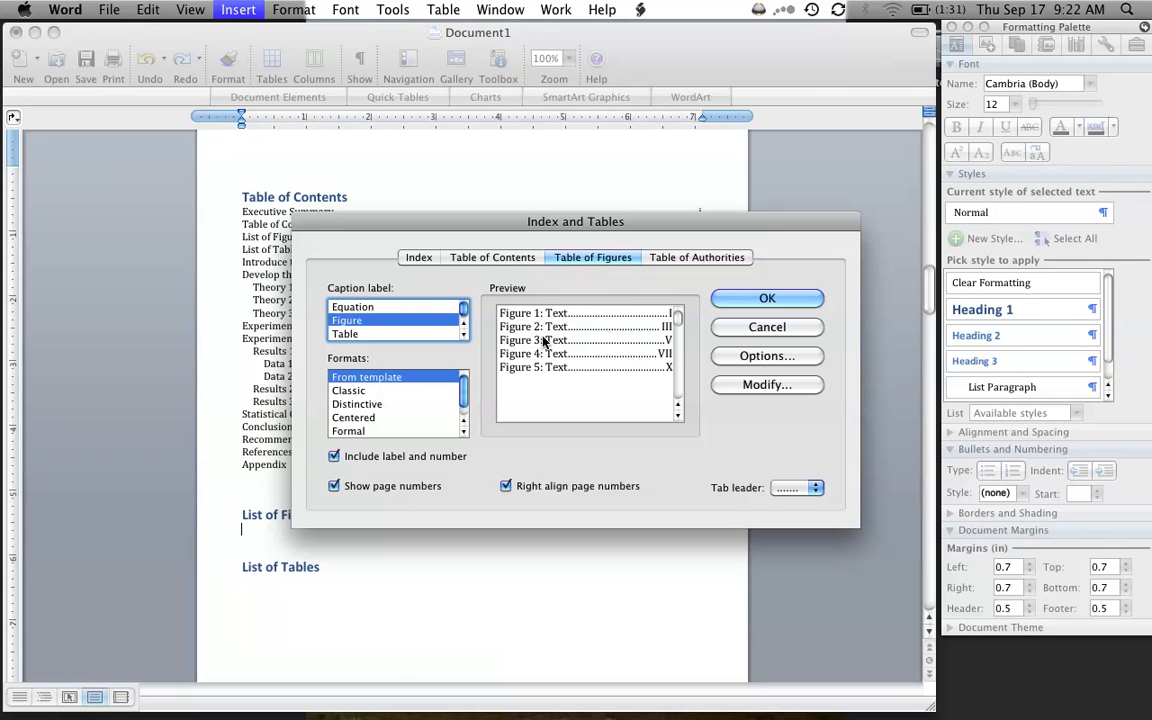
pyautogui.click(355, 307)
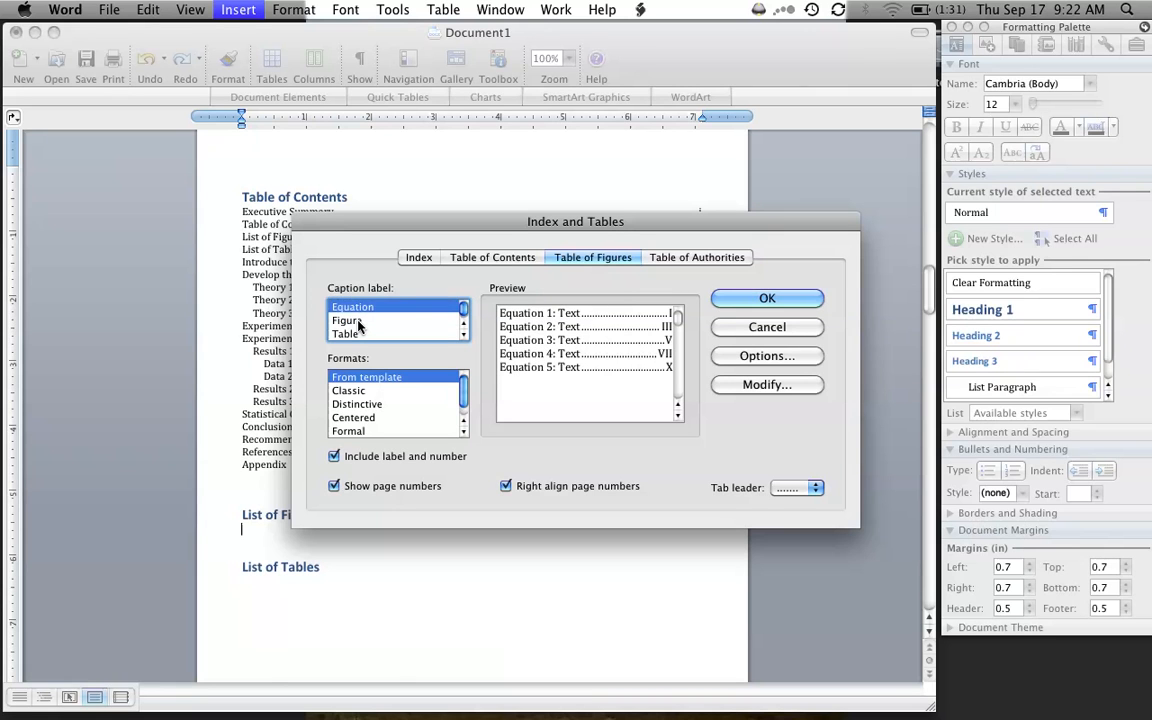
pyautogui.click(347, 321)
pyautogui.click(350, 335)
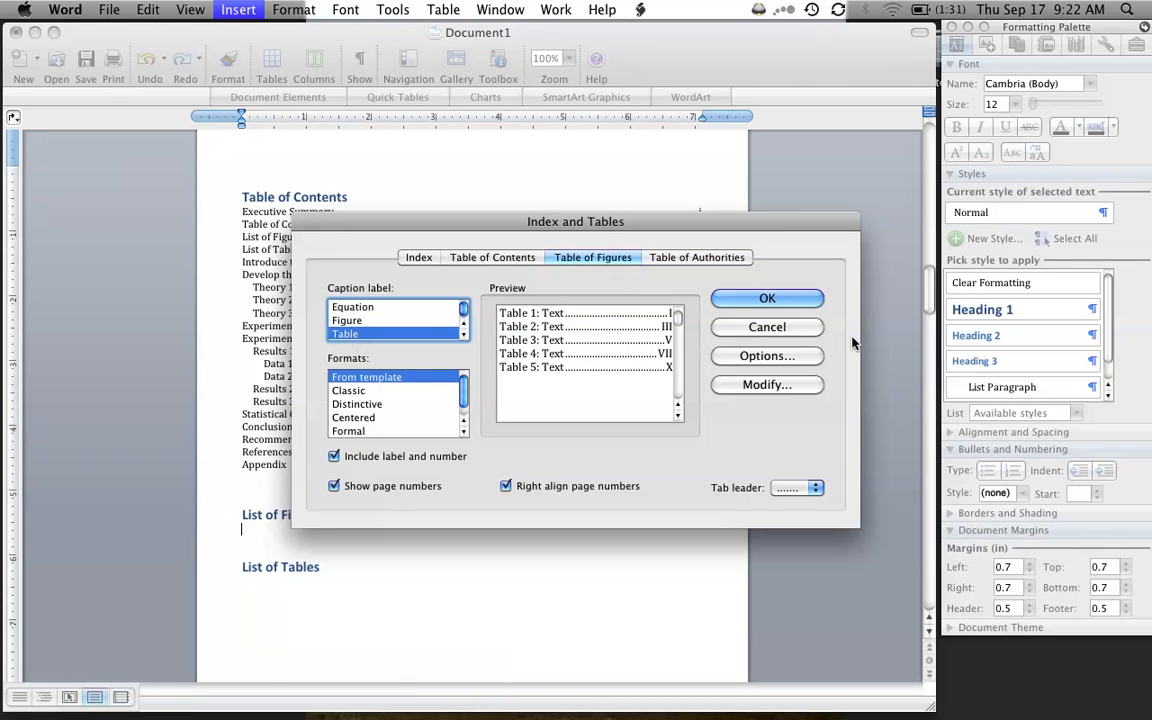
pyautogui.click(788, 331)
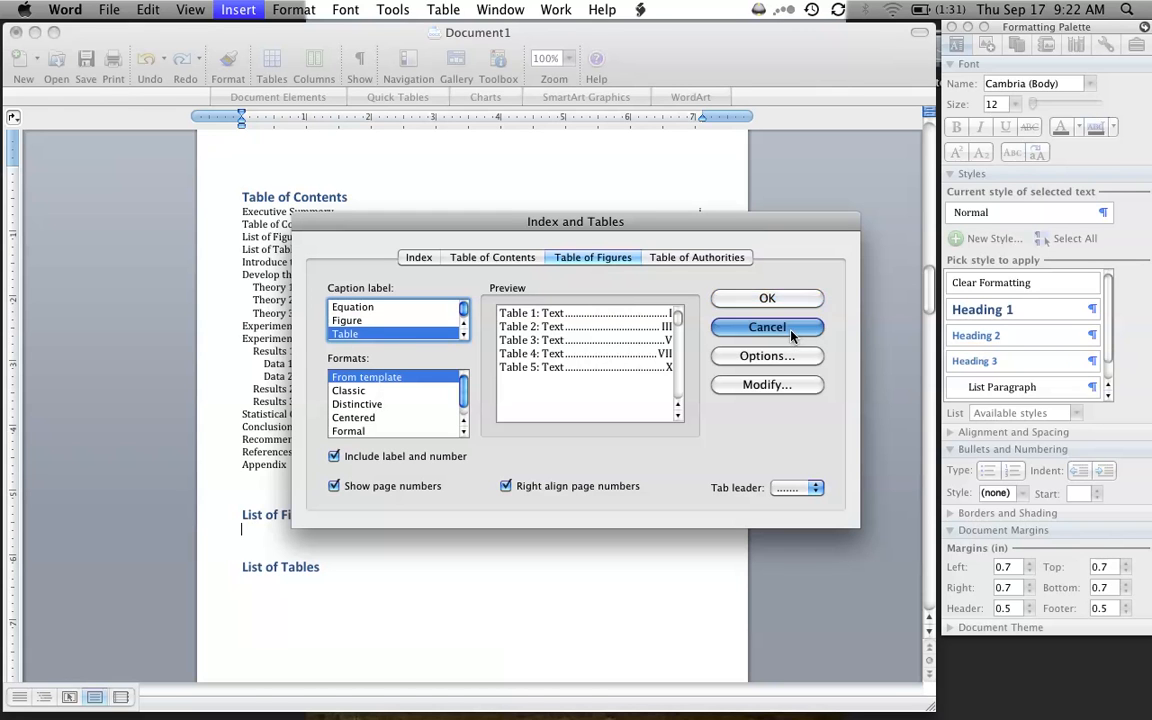
# - Add an empty line below the "Theory 2" subheading
pyautogui.scroll(-5, 470, 400)
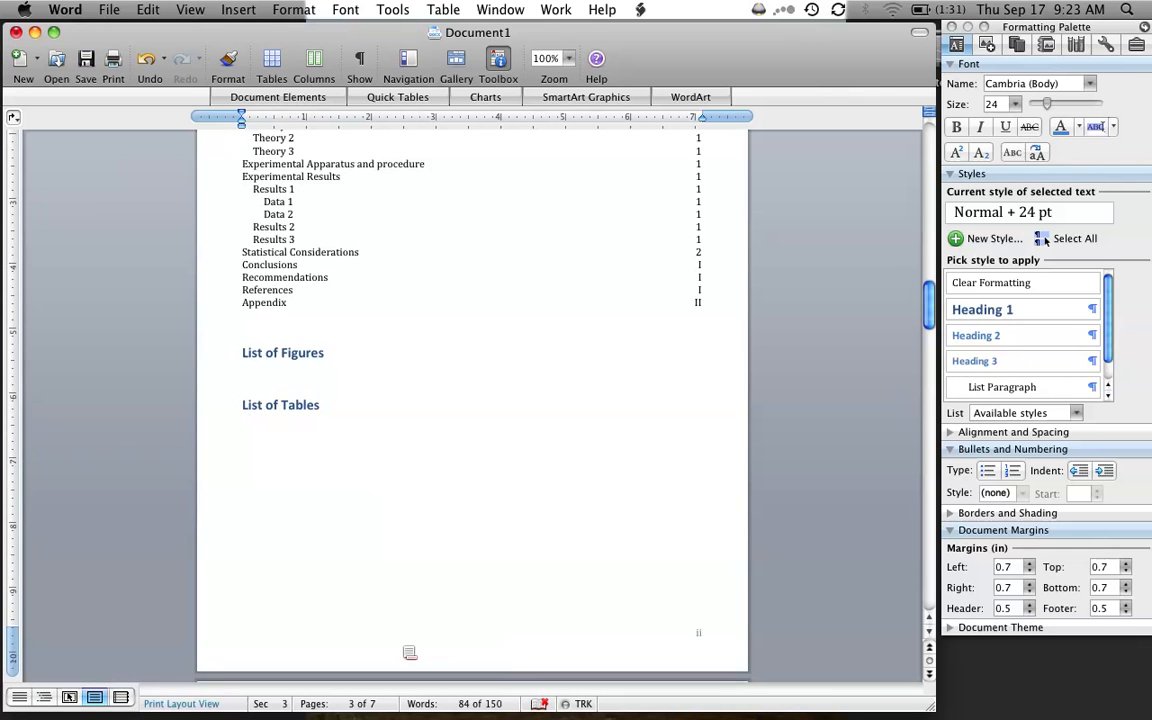
pyautogui.scroll(-10, 410, 652)
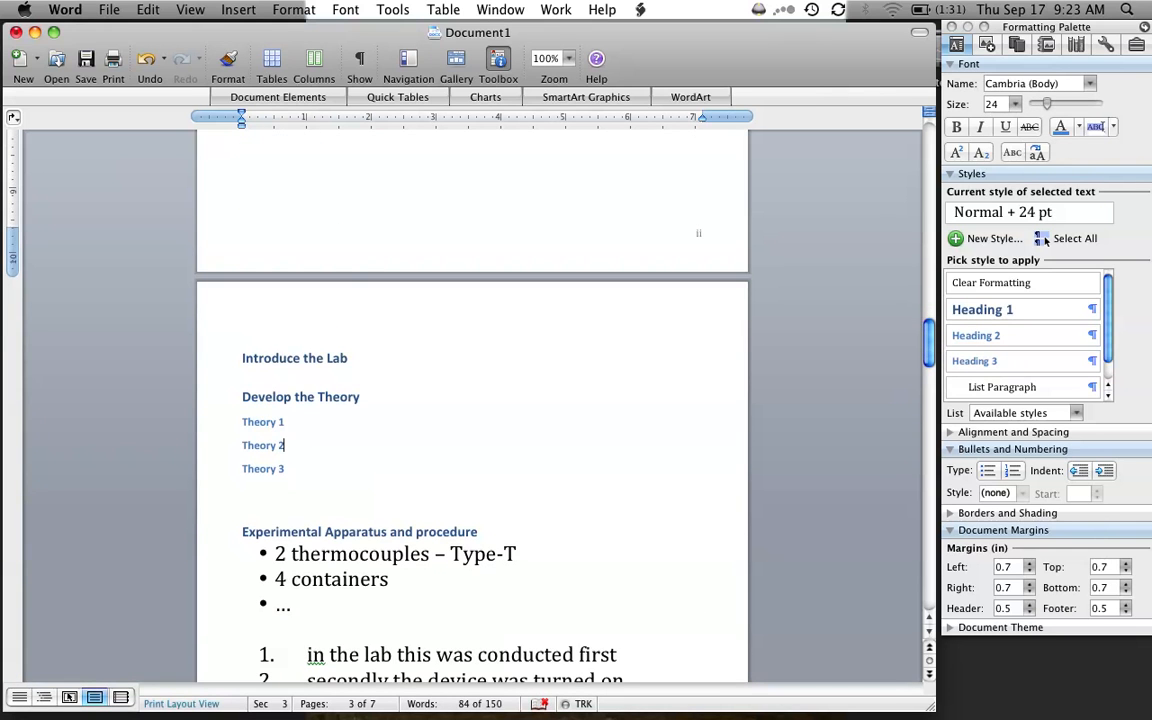
pyautogui.press('Return')
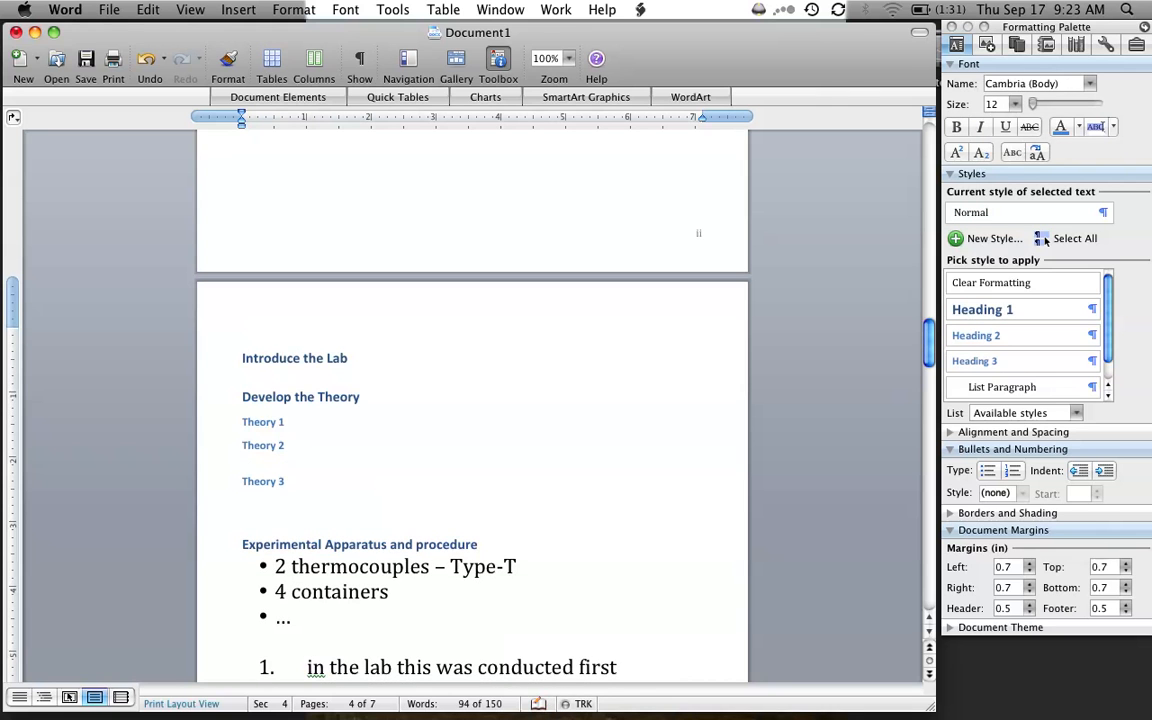
# - Switch to the desktop and open the NWTC WFS Presentation folder inside WFS-NREL-Project in "untitled folder"
pyautogui.moveTo(352, 712)
pyautogui.press('F11')
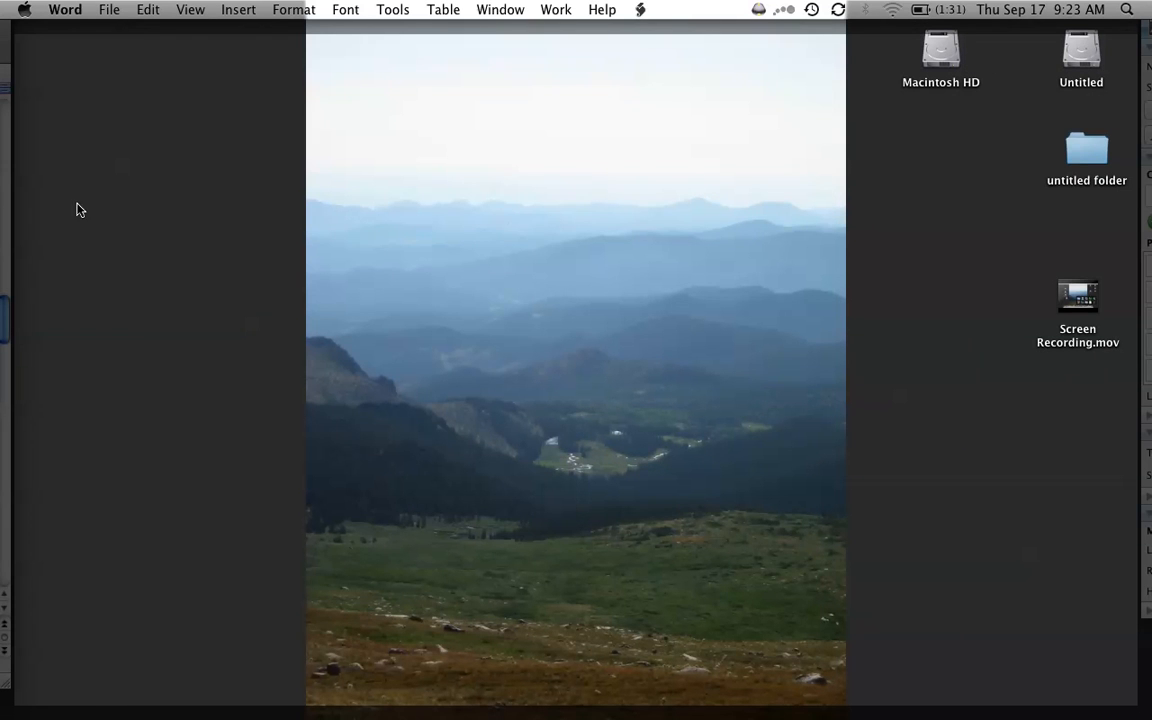
pyautogui.doubleClick(1080, 152)
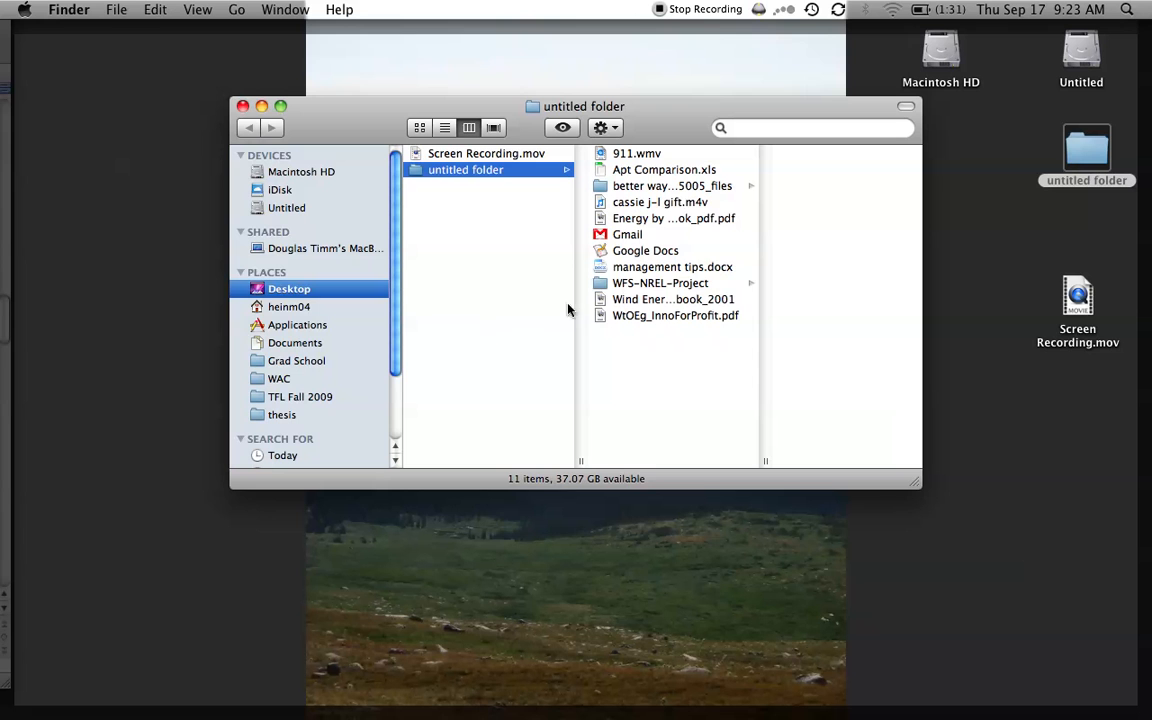
pyautogui.click(648, 284)
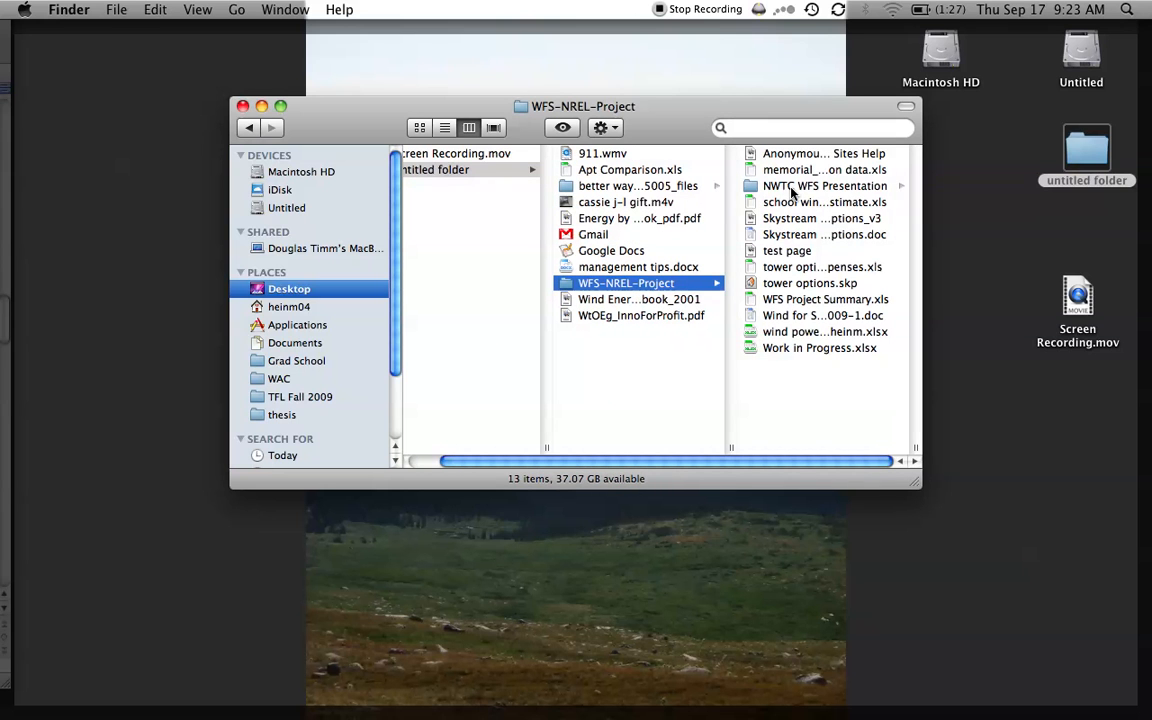
pyautogui.click(792, 188)
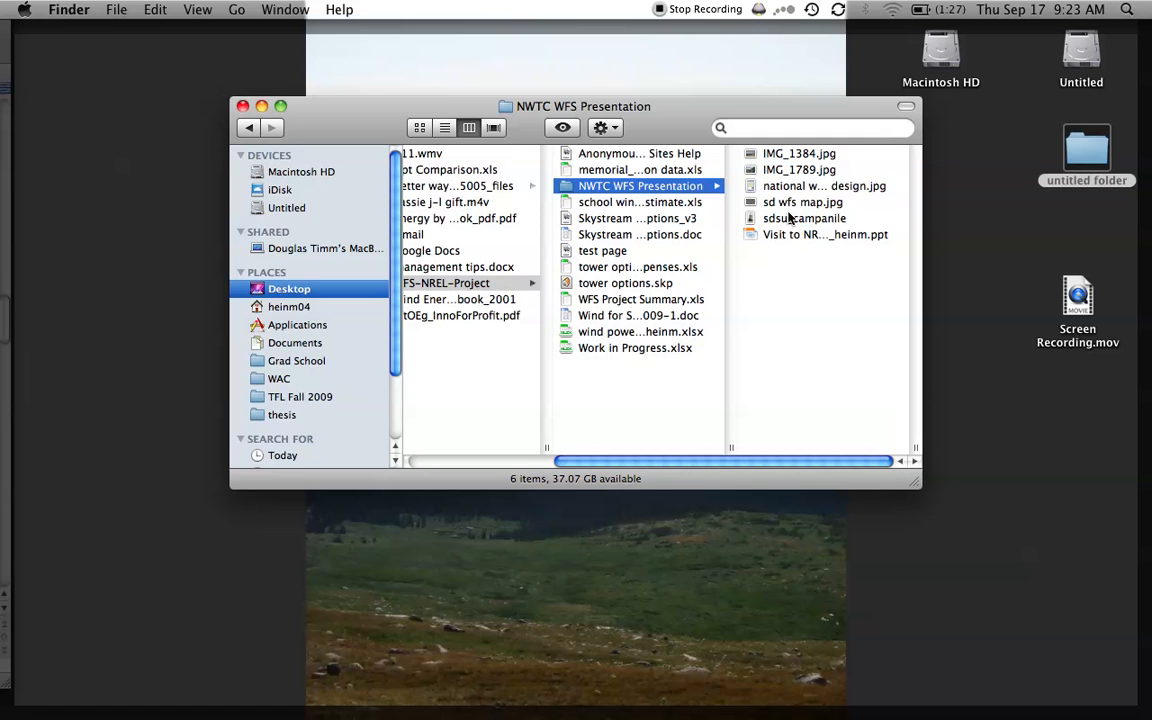
# - Move the image "sd wfs map.jpg" onto the desktop and return to the Word document
pyautogui.click(795, 202)
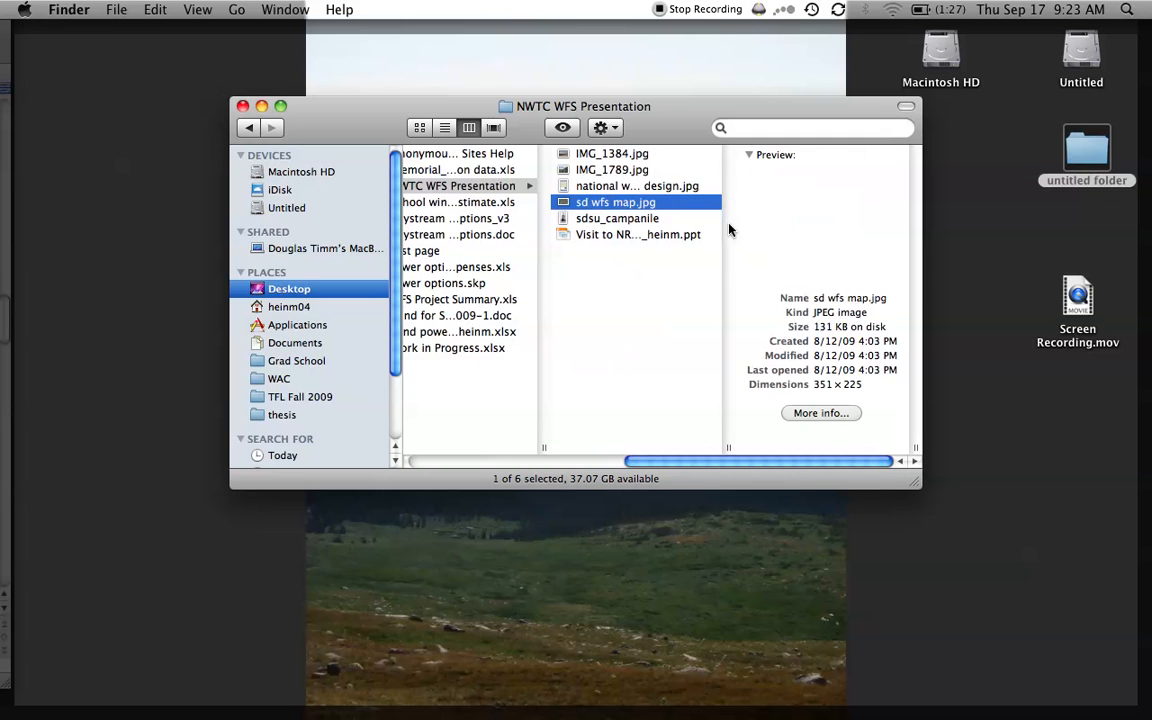
pyautogui.moveTo(607, 210); pyautogui.dragTo(1075, 508)
pyautogui.press('F11')
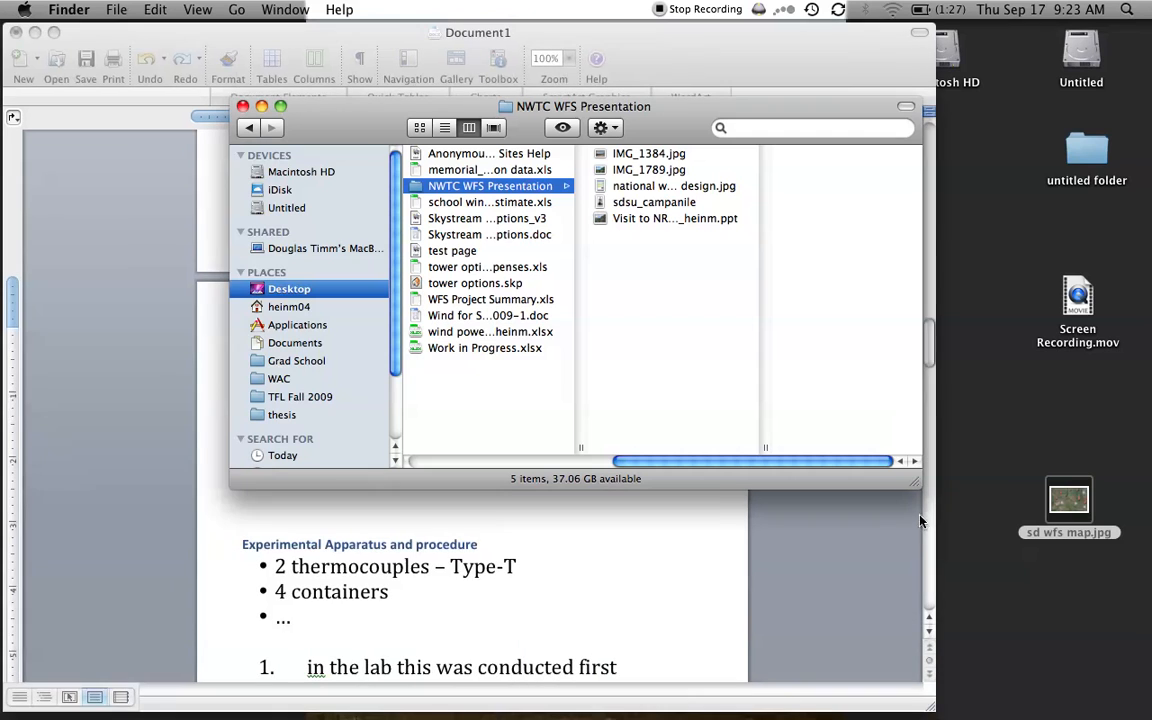
pyautogui.click(871, 548)
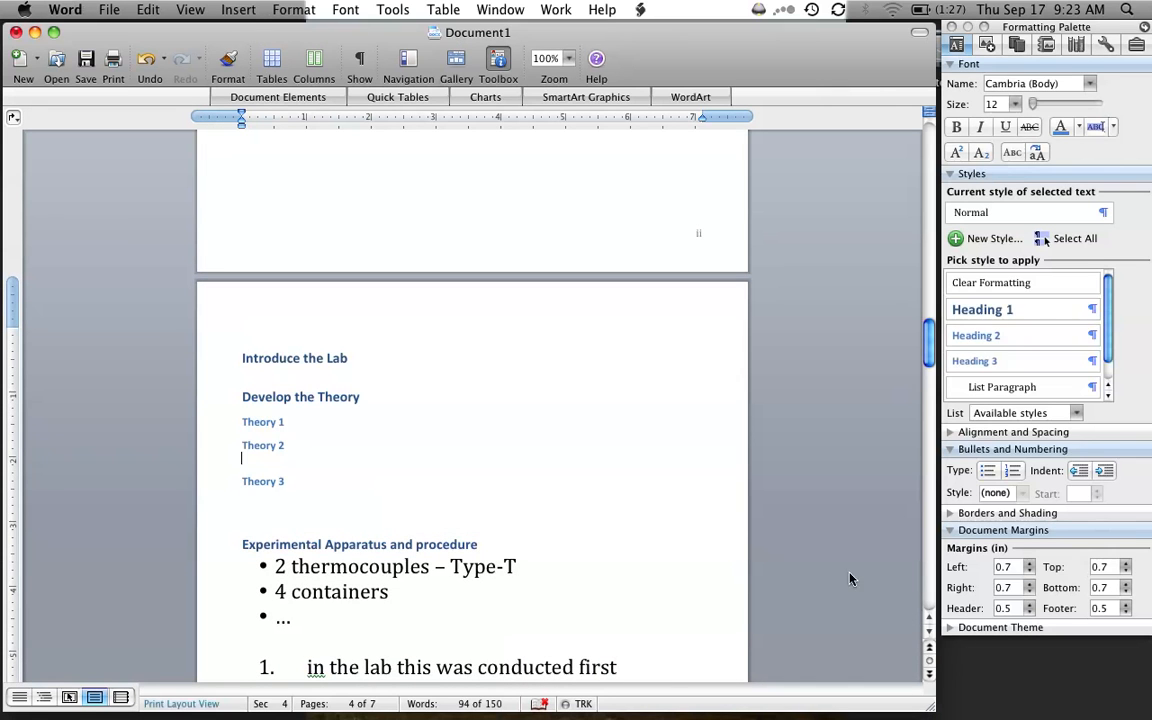
# - Insert the desktop image "sd wfs map.jpg" into the empty line below the "Theory 2" subheading
pyautogui.click(952, 451)
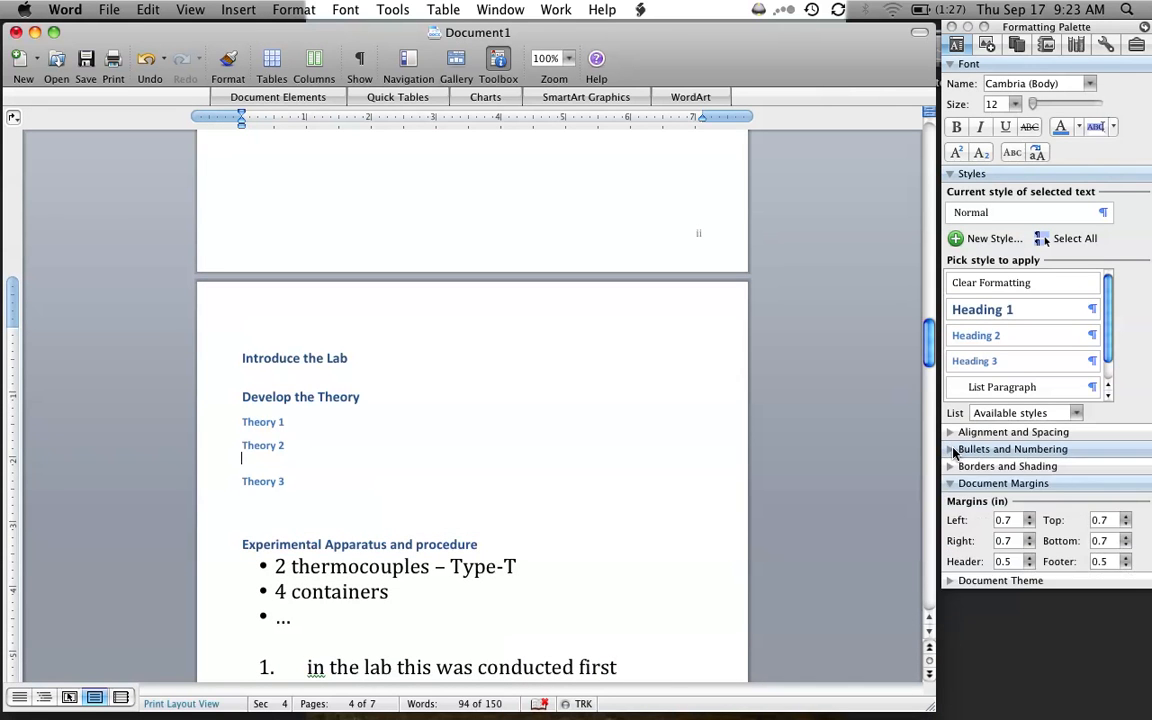
pyautogui.click(951, 175)
pyautogui.moveTo(1050, 513); pyautogui.dragTo(364, 455)
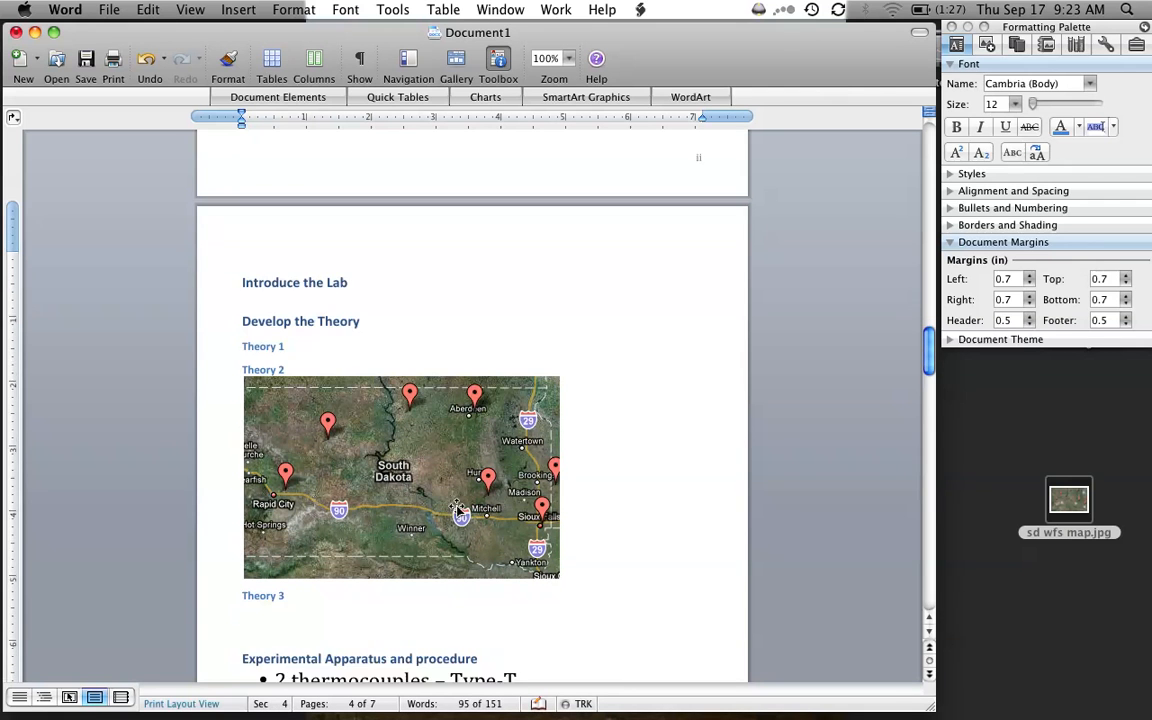
# - Set the map picture's horizontal alignment to Left in its layout formatting
pyautogui.scroll(-2, 430, 495)
pyautogui.click(382, 408)
pyautogui.rightClick(380, 406)
pyautogui.moveTo(418, 620)
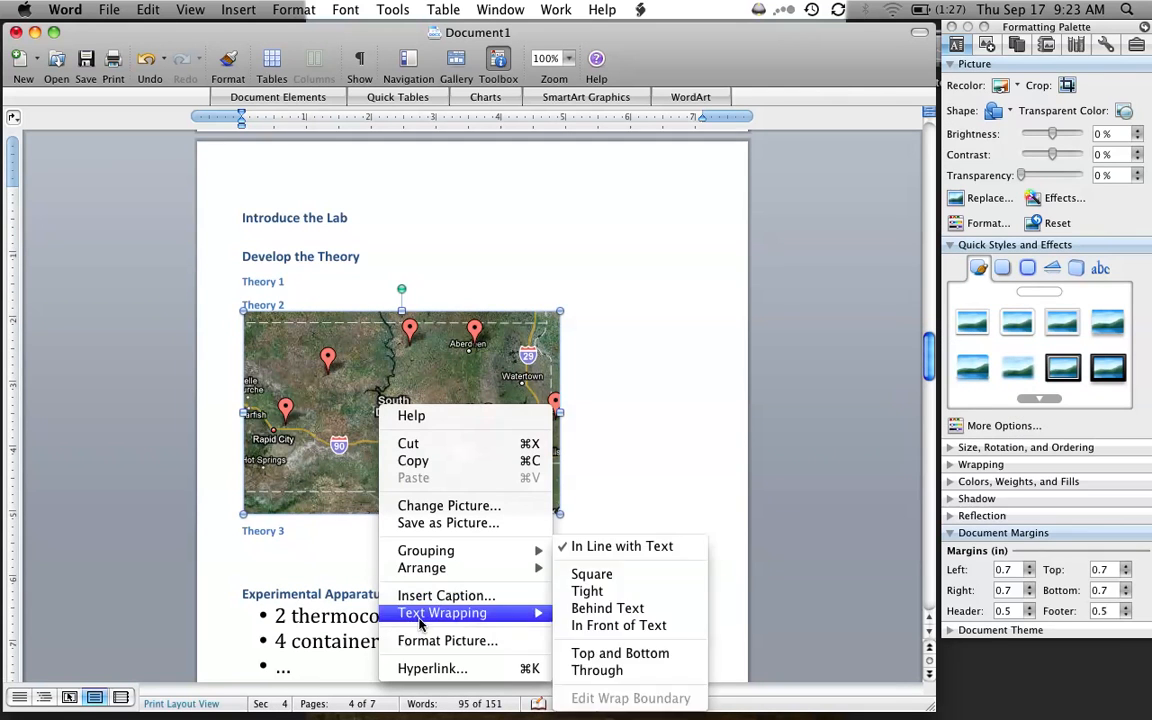
pyautogui.click(445, 640)
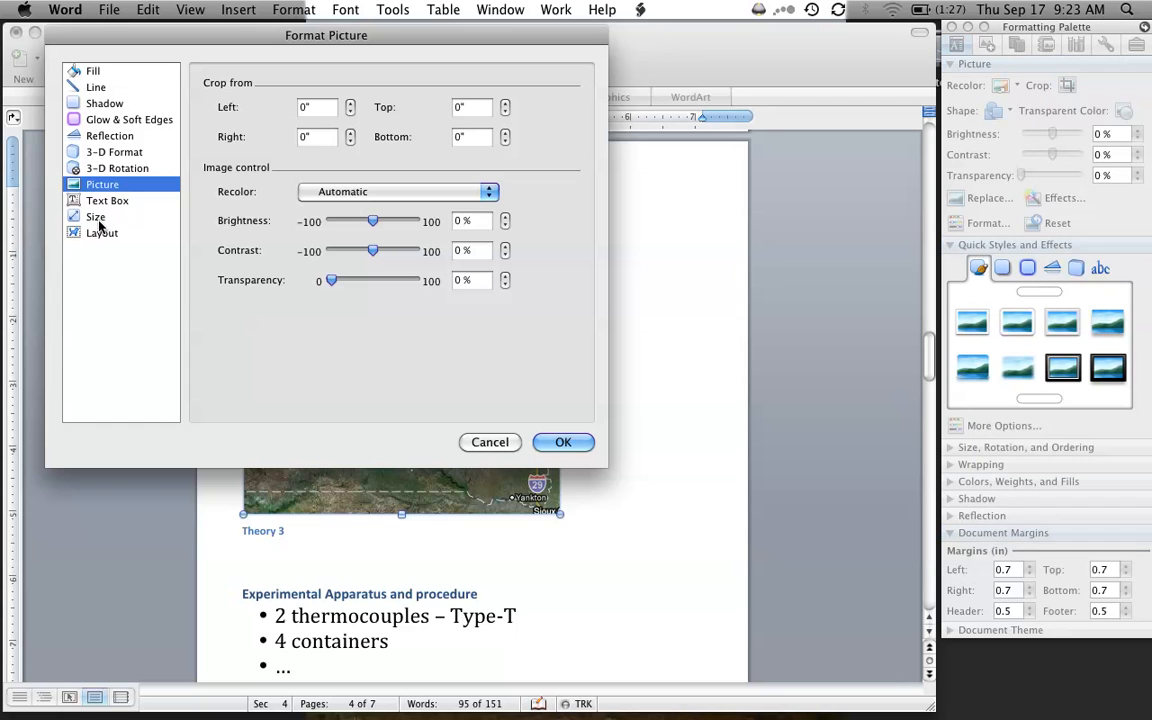
pyautogui.click(100, 232)
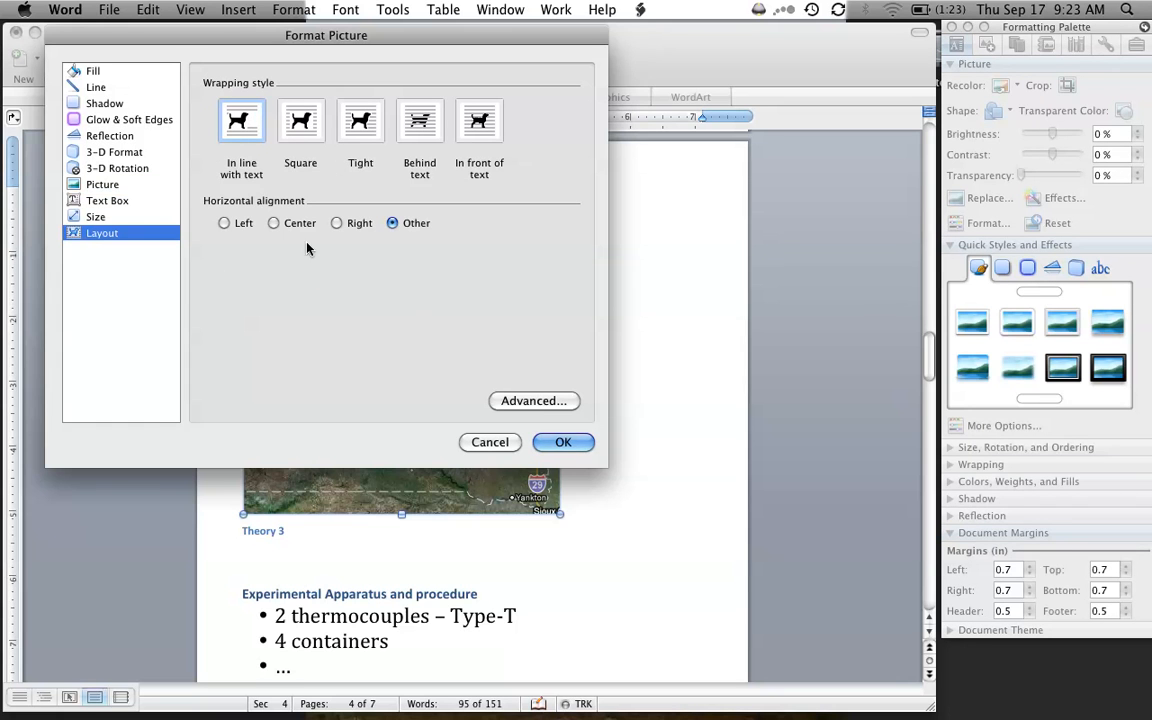
pyautogui.click(225, 223)
pyautogui.click(563, 442)
# - Caption the map picture below it as "Figure 1. Map of South Dakota WFS Sites." using the Figure label
pyautogui.rightClick(421, 471)
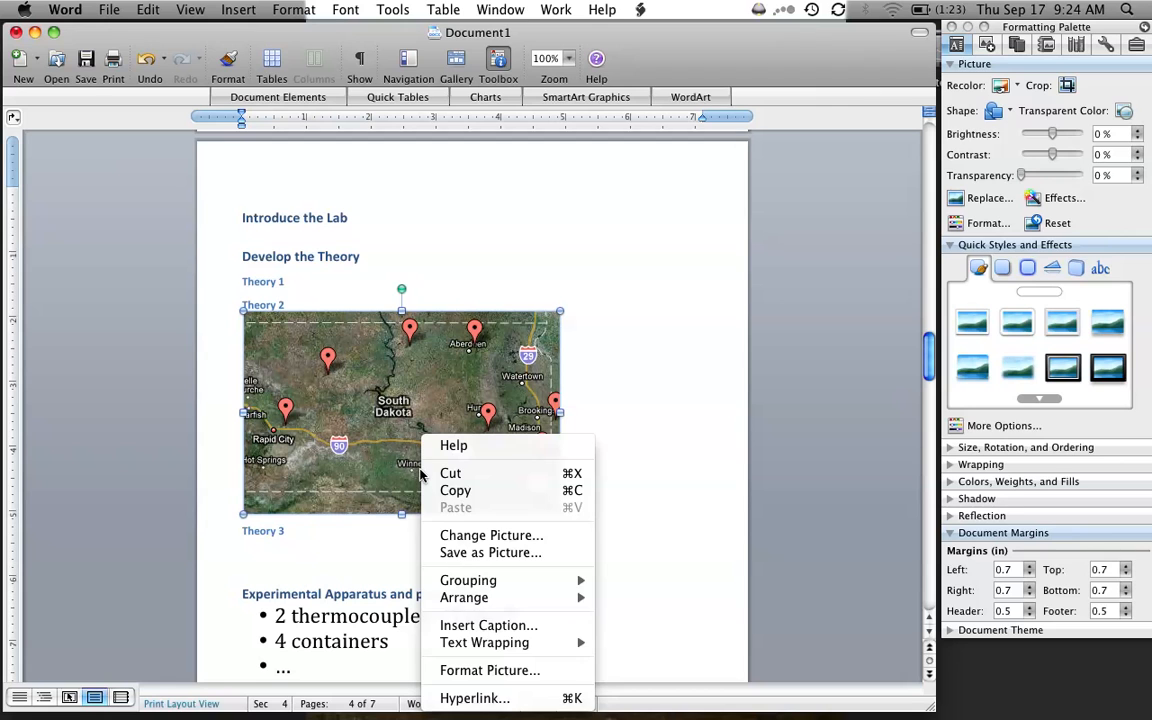
pyautogui.click(455, 625)
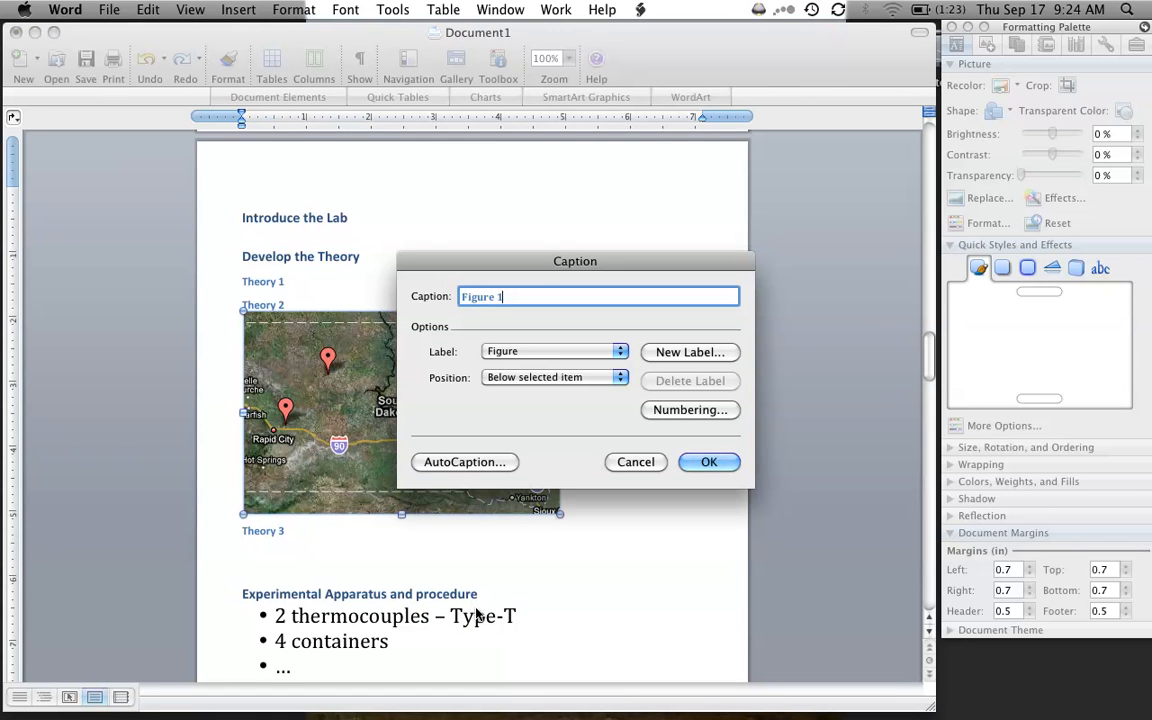
pyautogui.write('. Map of South Dakota WFS Sites.')
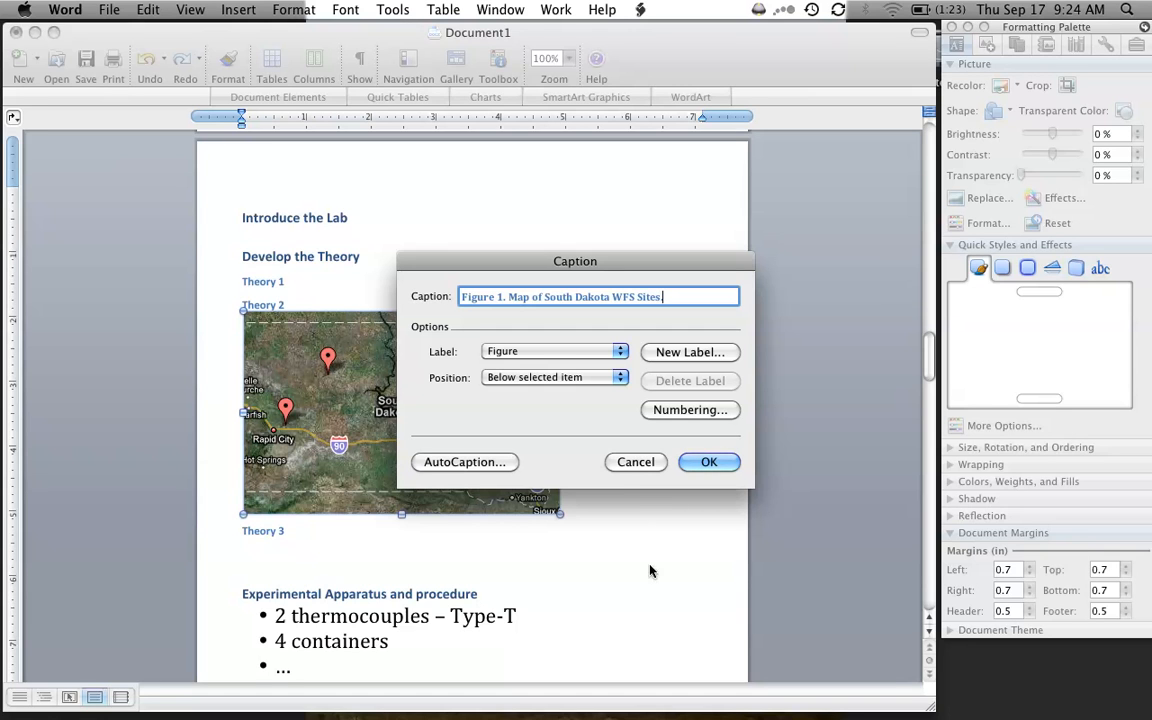
pyautogui.click(540, 352)
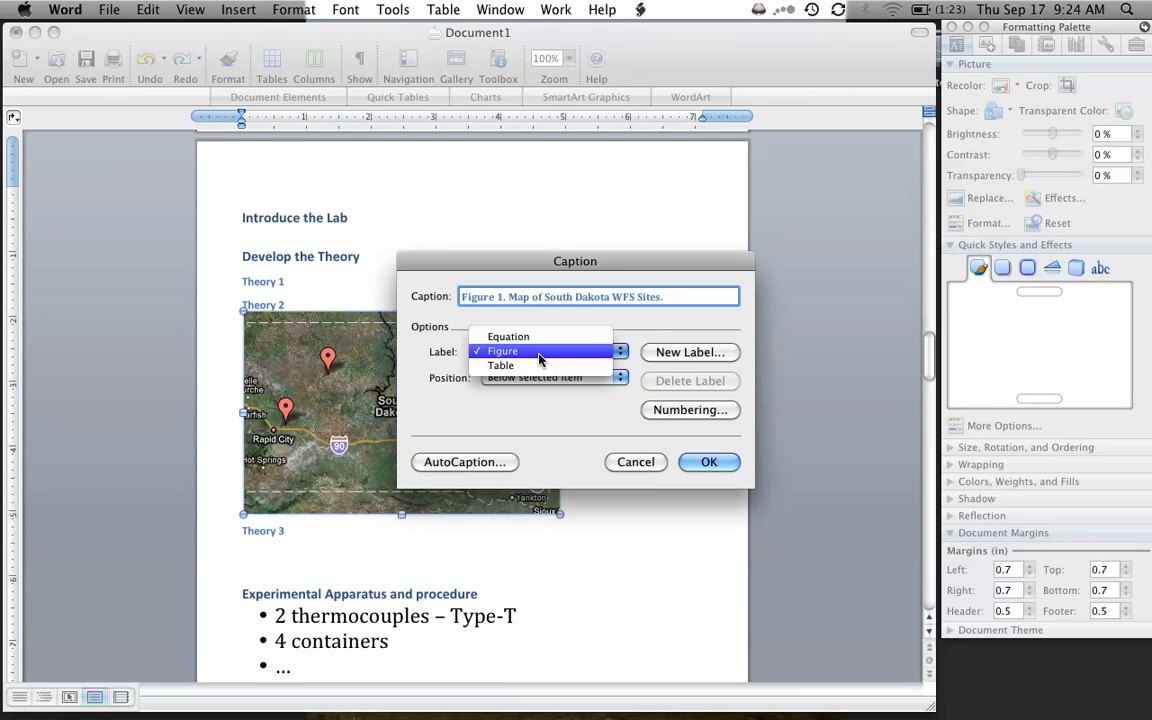
pyautogui.click(540, 352)
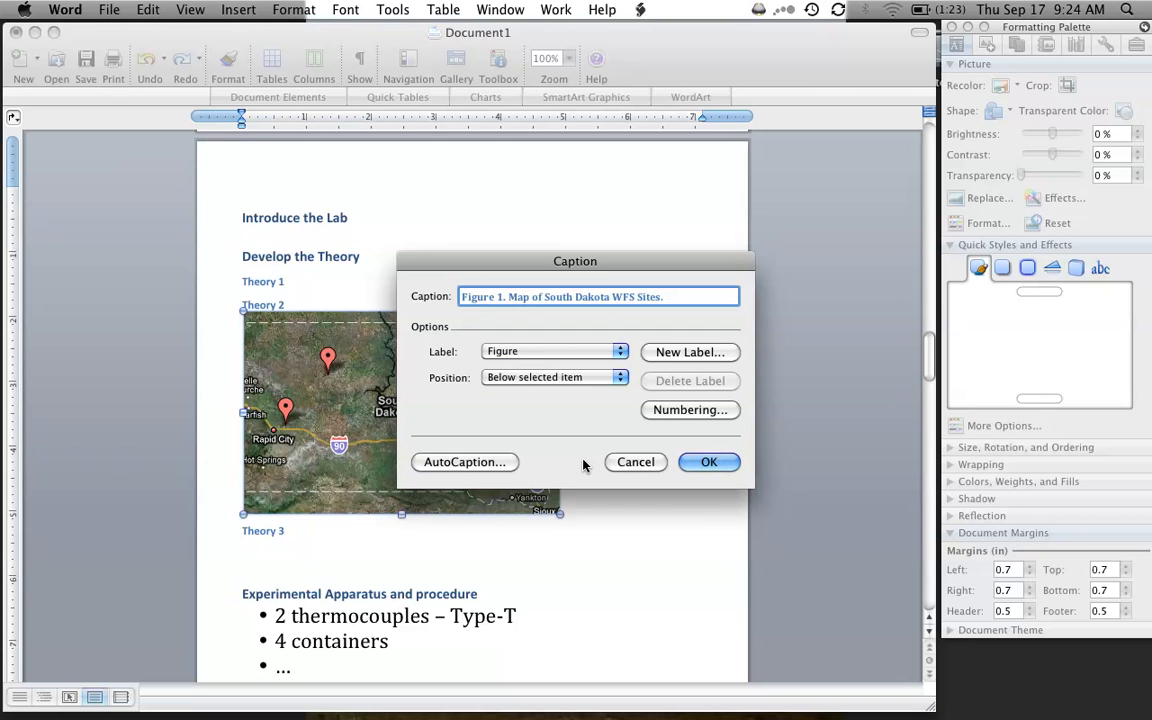
pyautogui.click(729, 468)
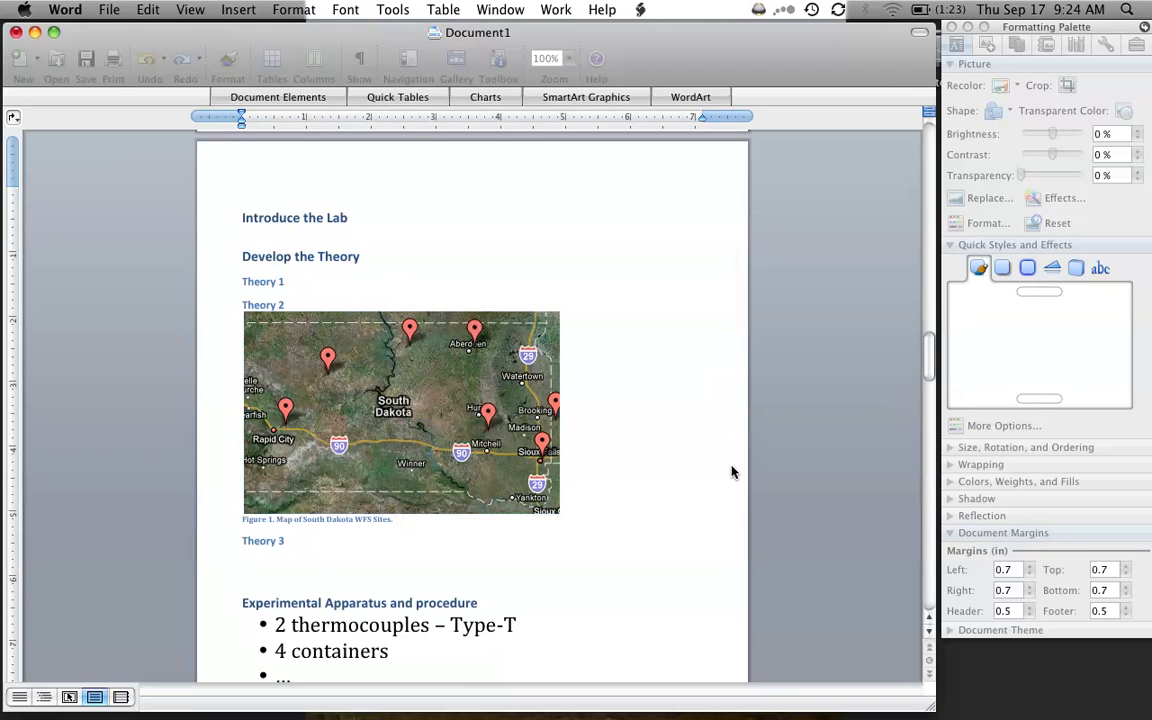
# - Select the map picture and show its size, rotation and ordering settings, with the quick styles and effects collapsed
pyautogui.click(438, 429)
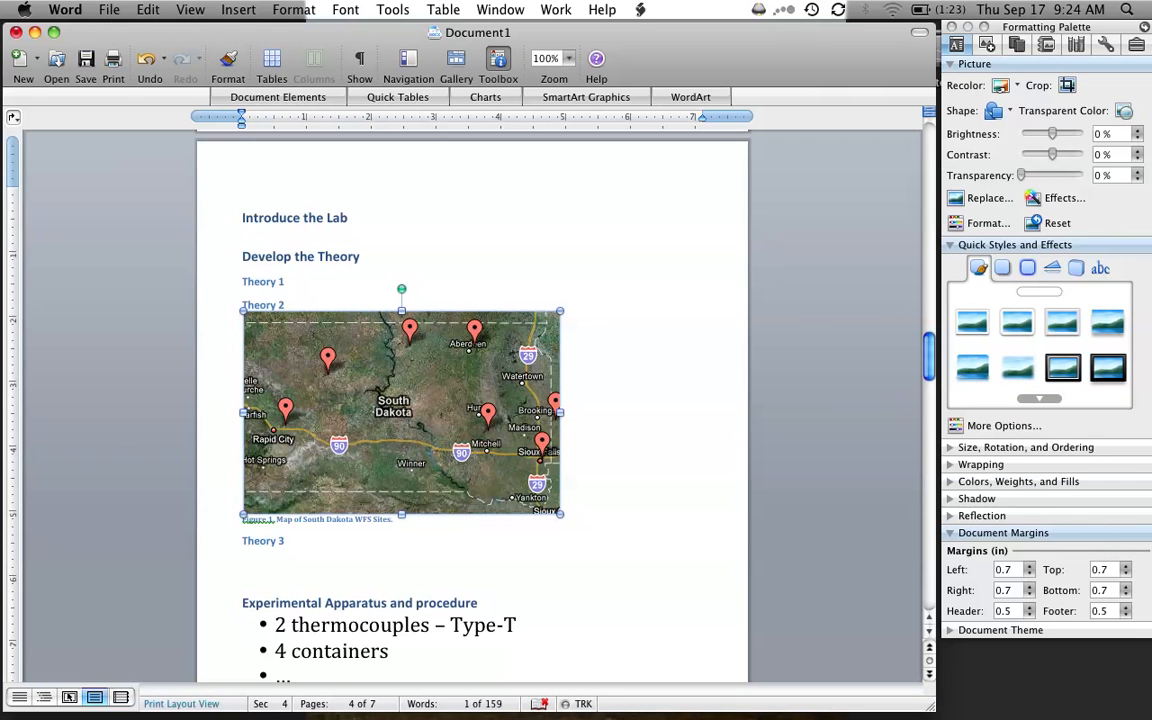
pyautogui.click(951, 245)
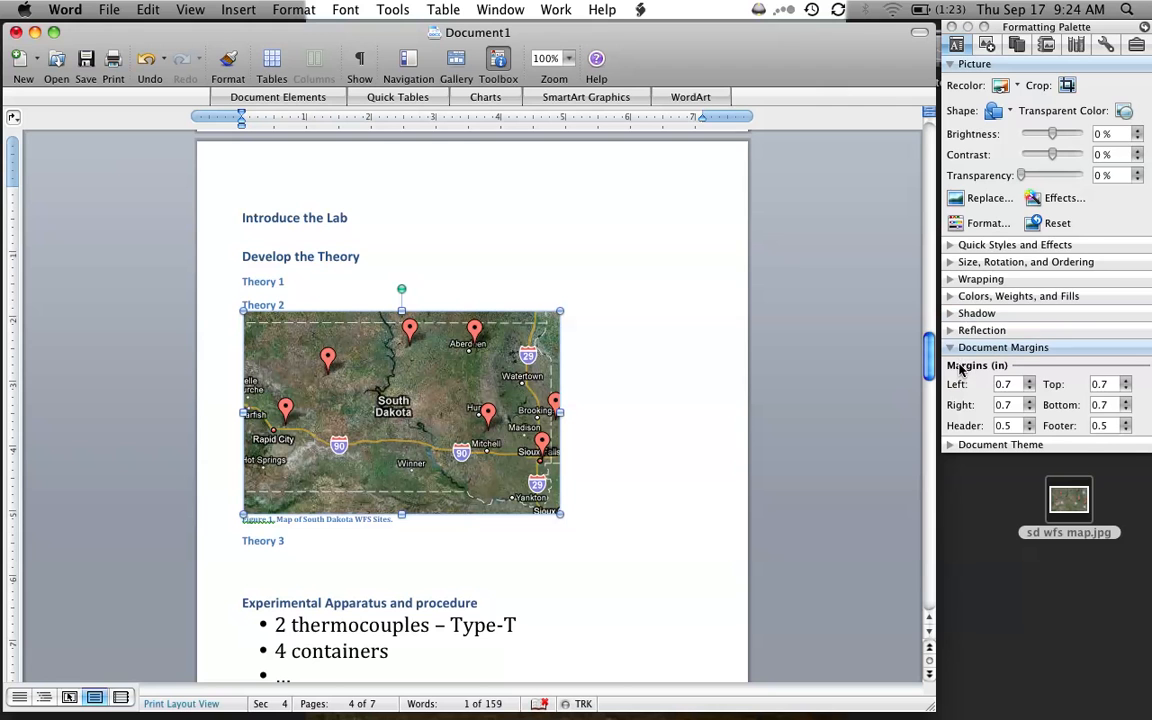
pyautogui.click(963, 261)
pyautogui.click(963, 251)
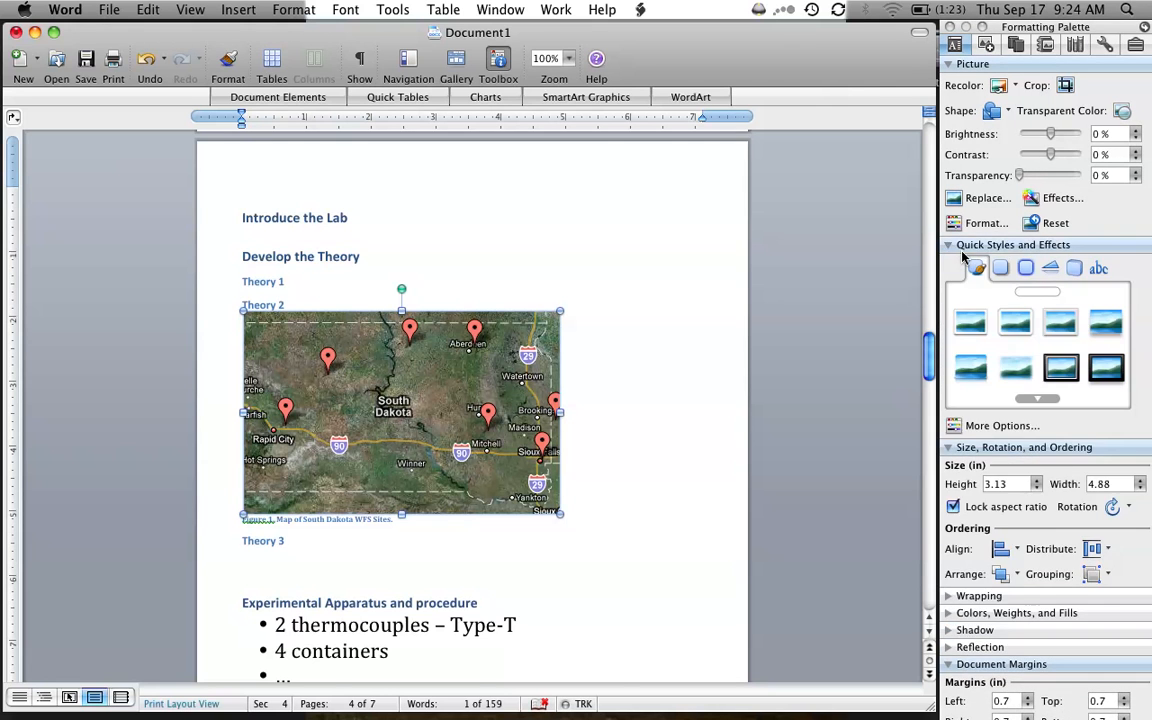
pyautogui.click(963, 251)
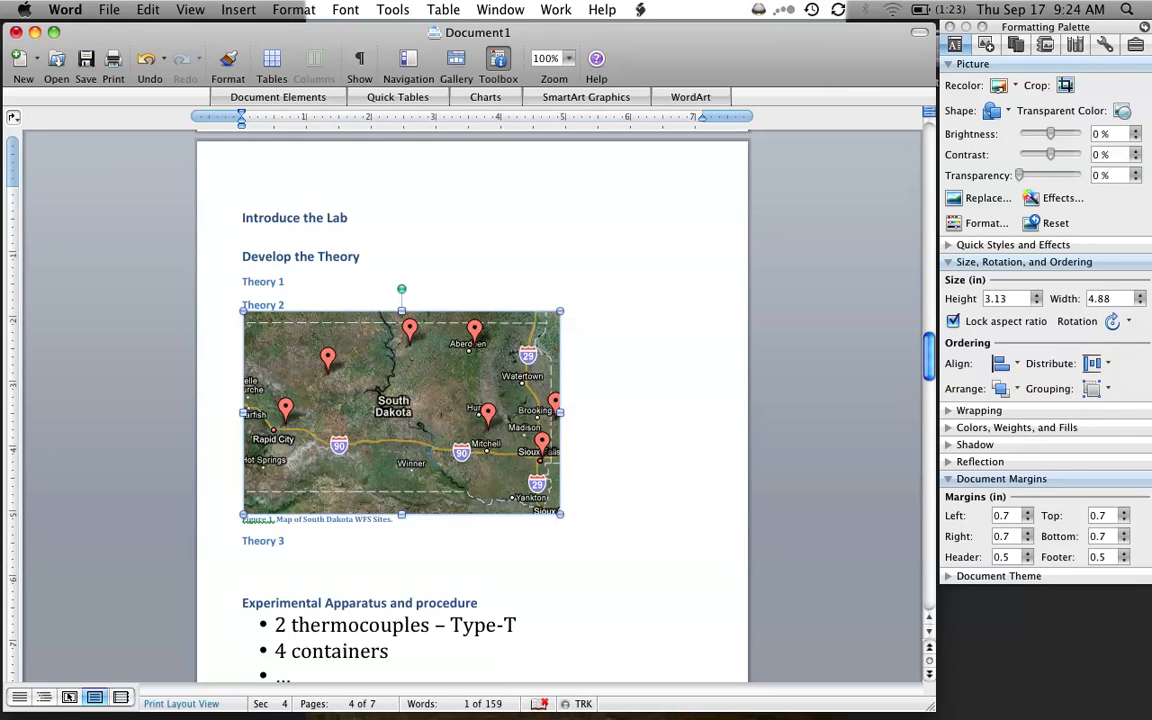
# - Try to center the map picture horizontally through its layout formatting
pyautogui.rightClick(494, 392)
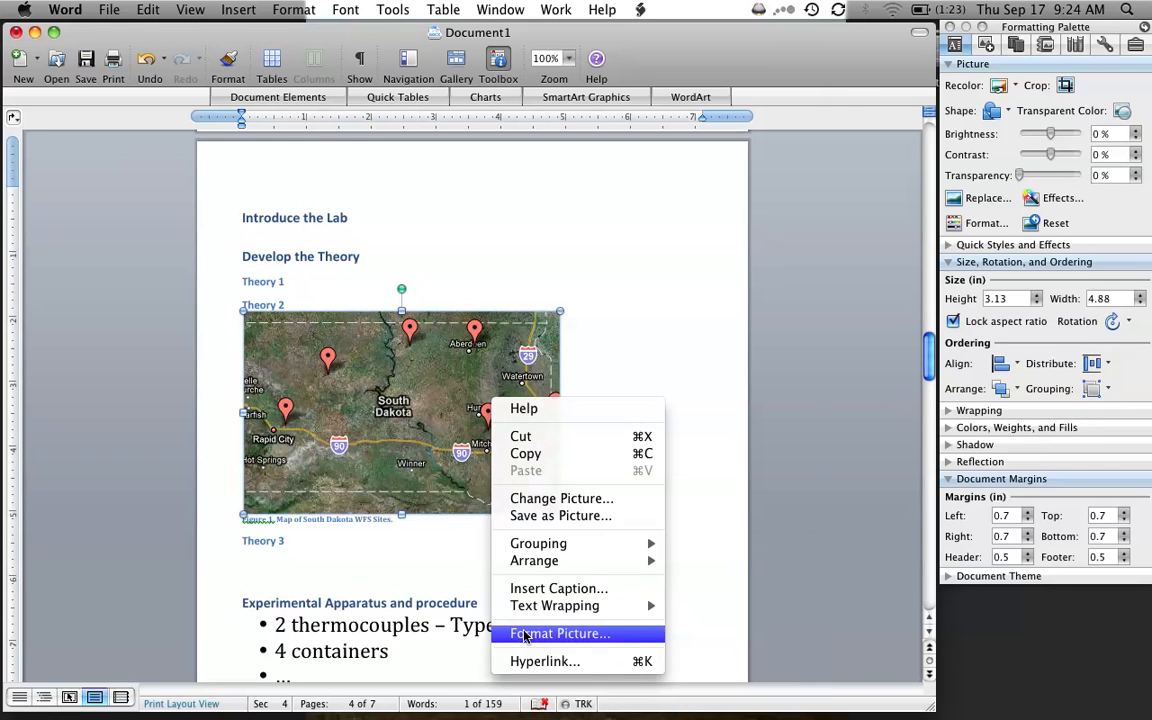
pyautogui.click(563, 630)
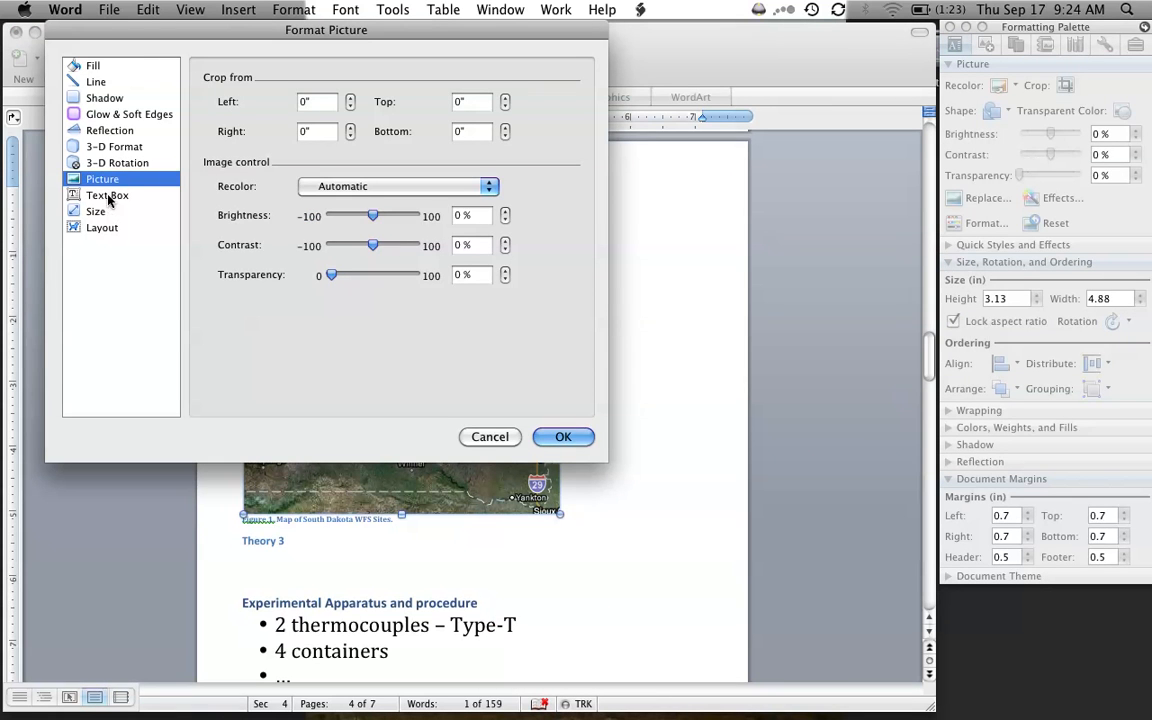
pyautogui.click(100, 228)
pyautogui.click(281, 224)
pyautogui.click(563, 437)
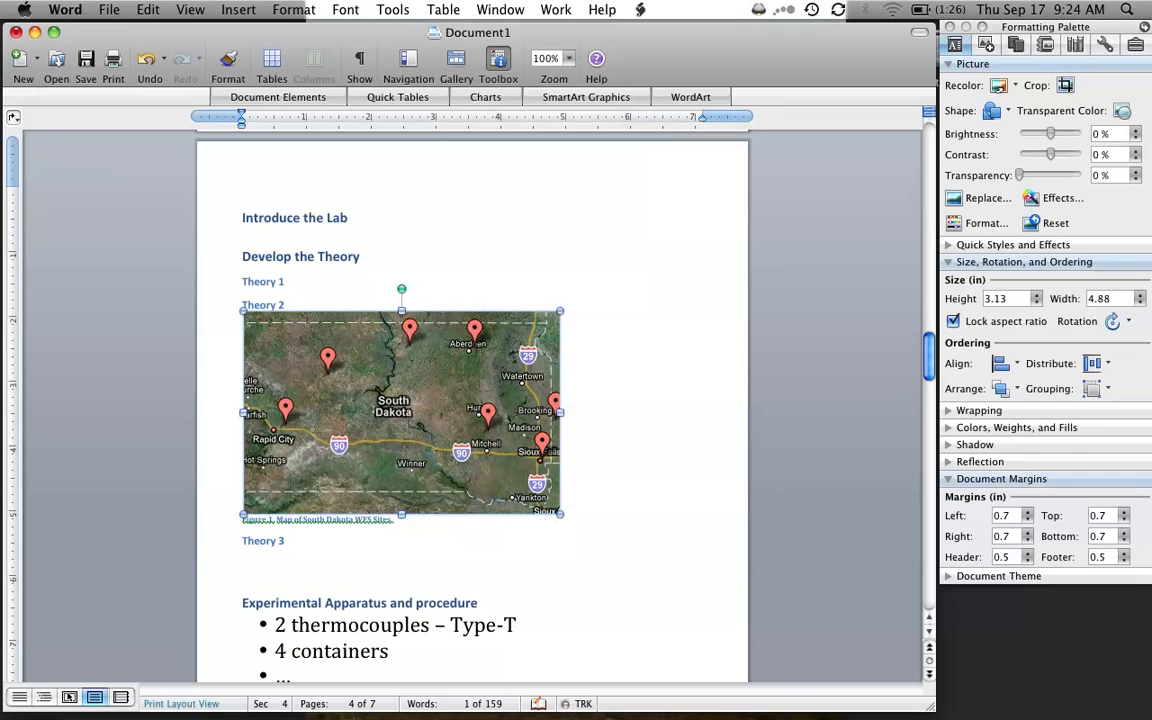
pyautogui.click(630, 428)
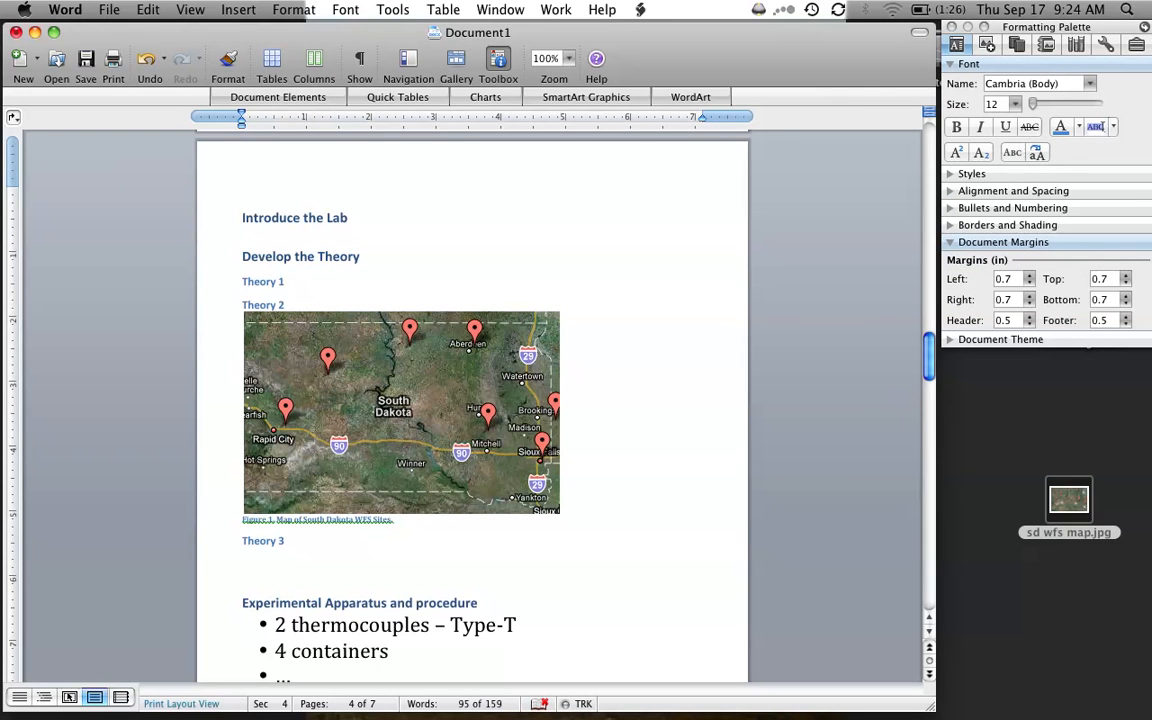
# - Apply the Normal style to the bulleted and numbered lists under "Experimental Apparatus and procedure"
pyautogui.scroll(-5, 388, 468)
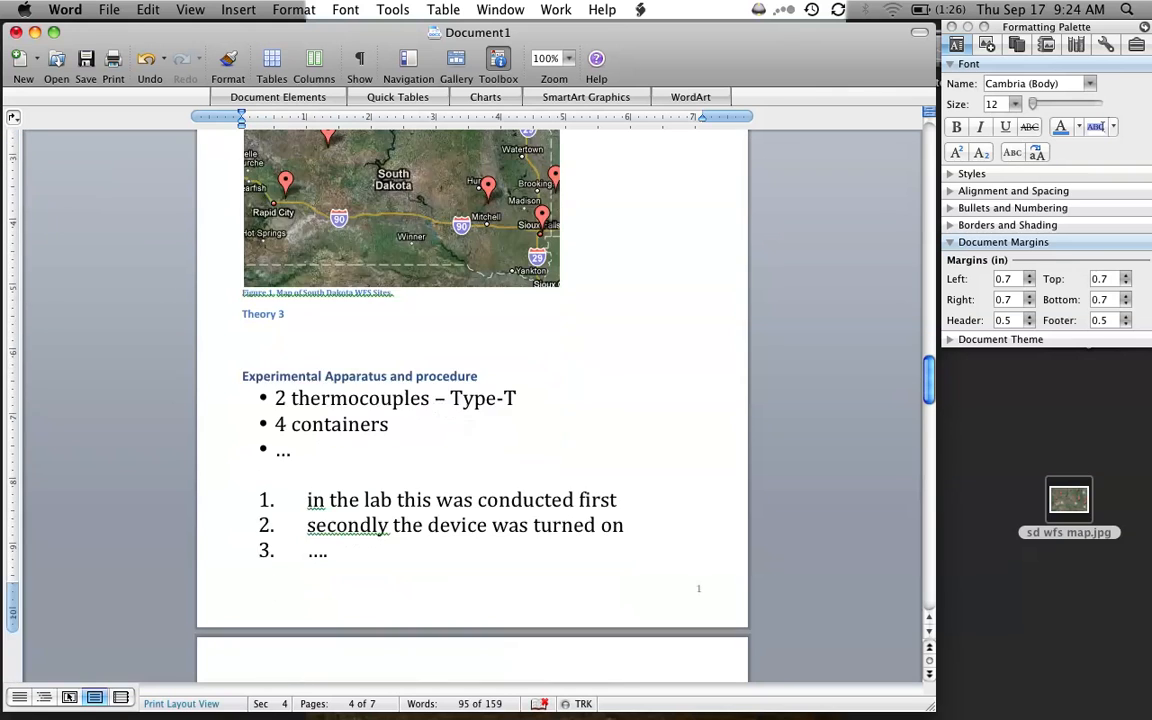
pyautogui.click(572, 460)
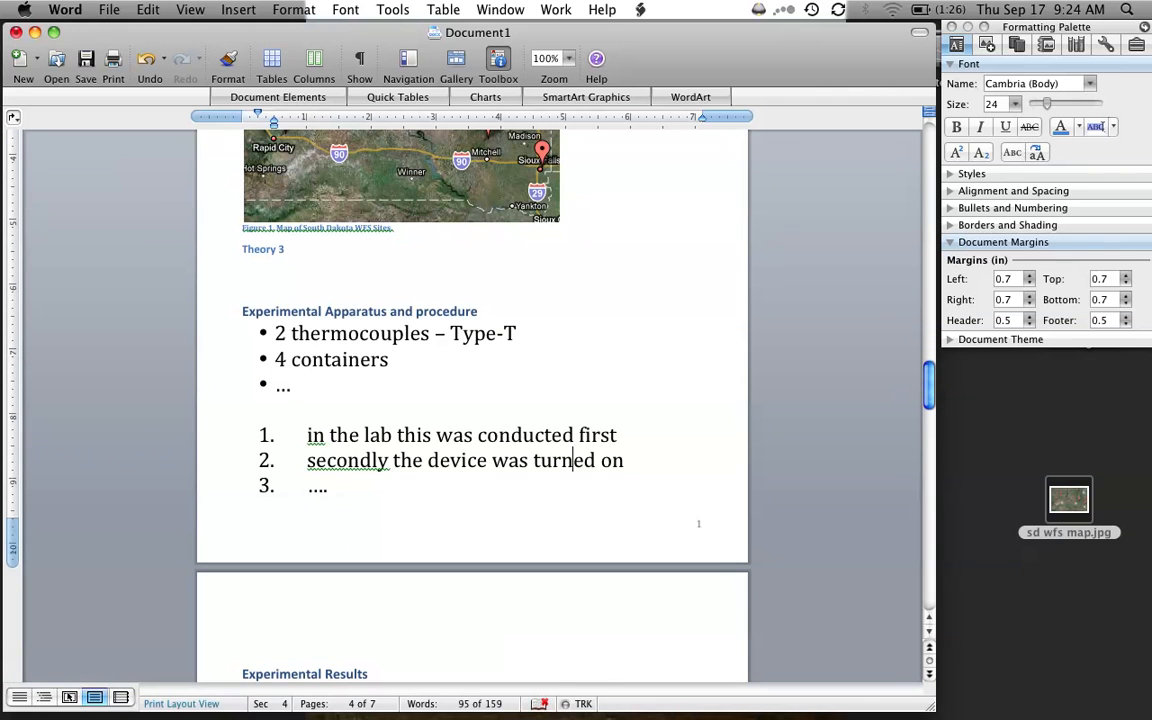
pyautogui.moveTo(340, 487); pyautogui.dragTo(274, 334)
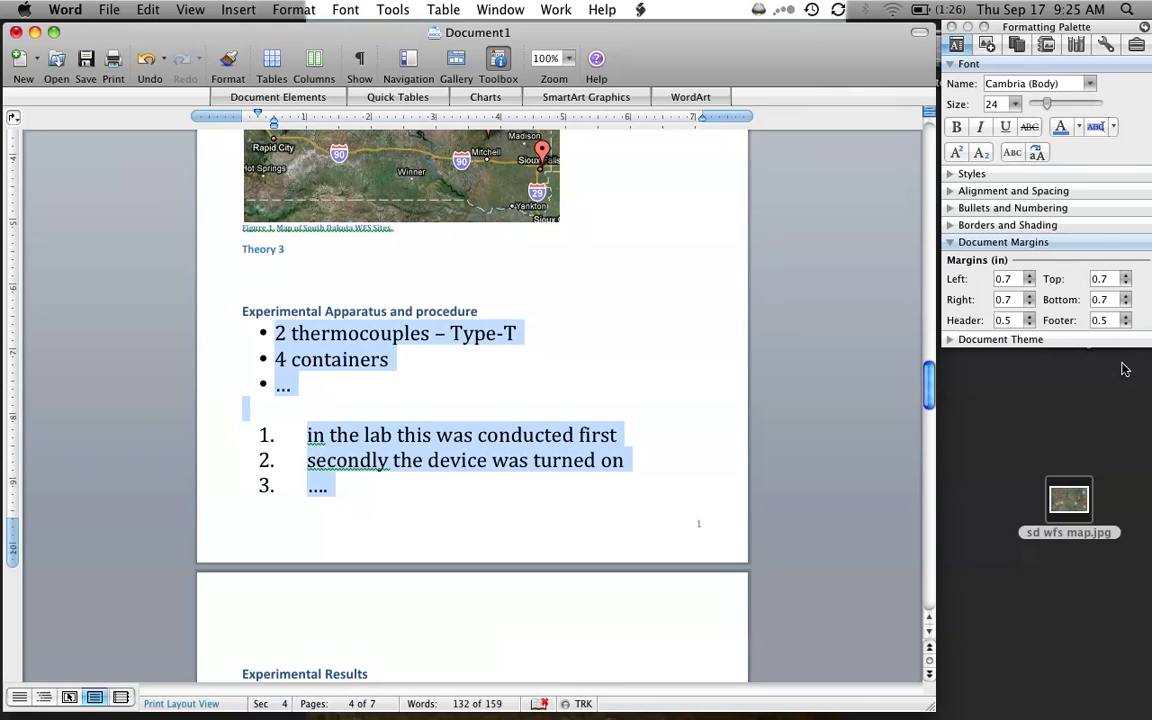
pyautogui.click(952, 174)
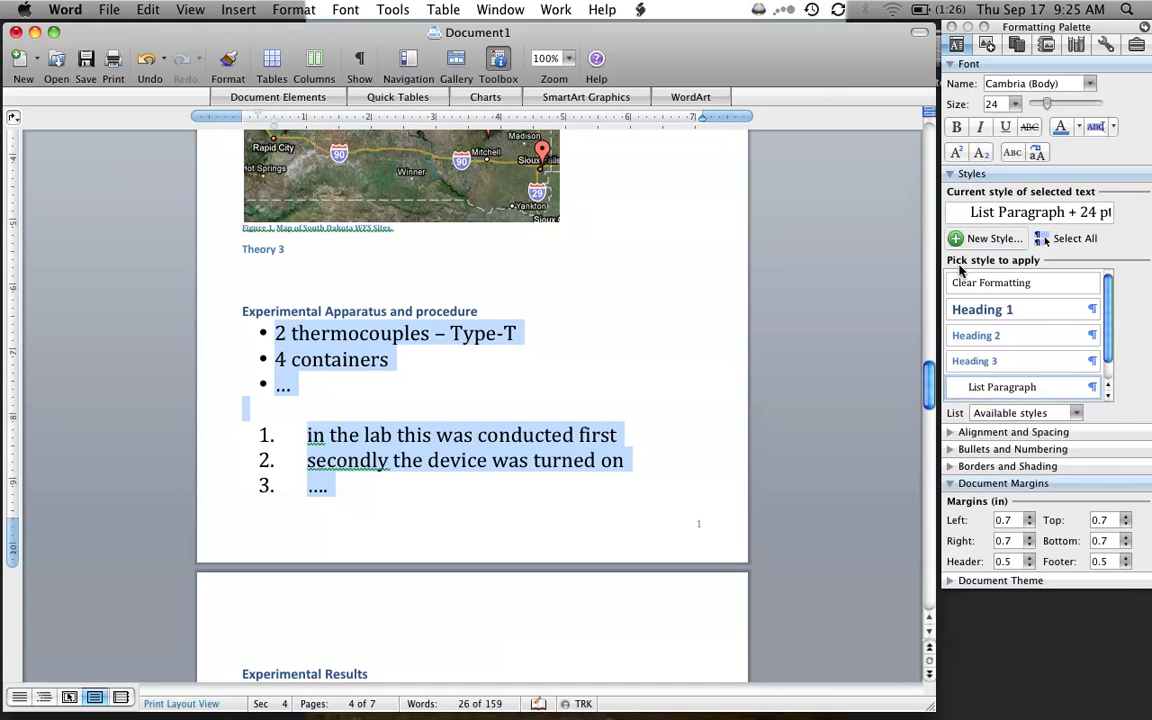
pyautogui.scroll(-1, 975, 349)
pyautogui.click(968, 387)
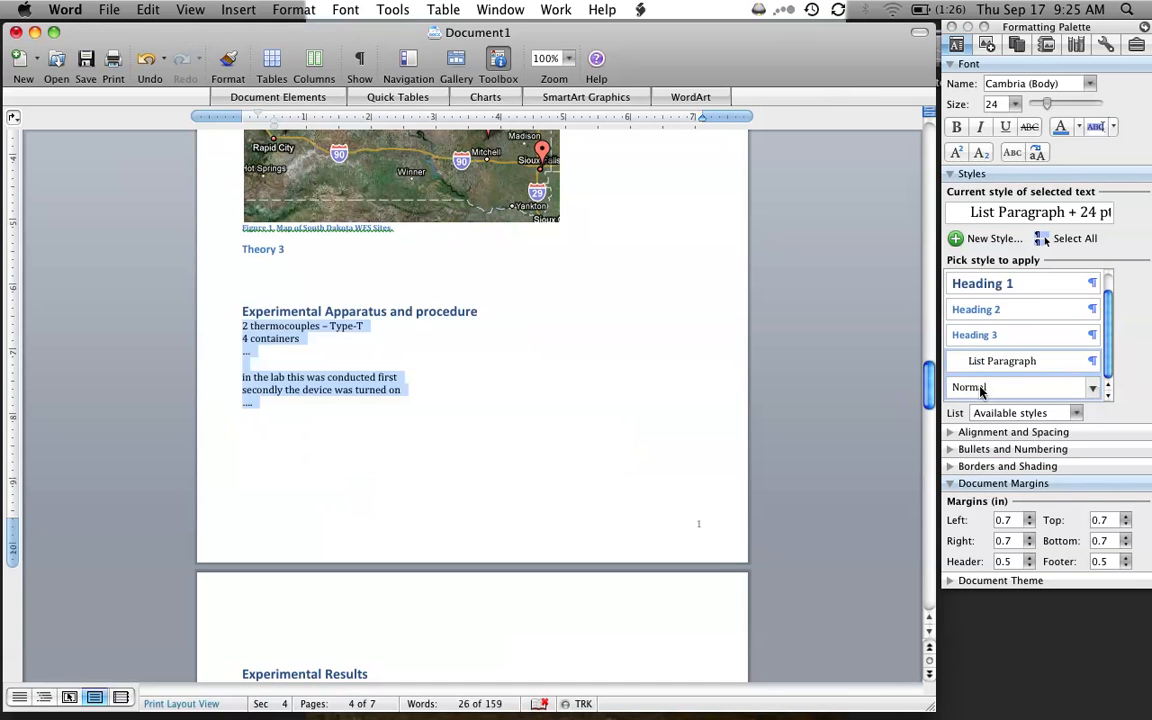
pyautogui.click(560, 390)
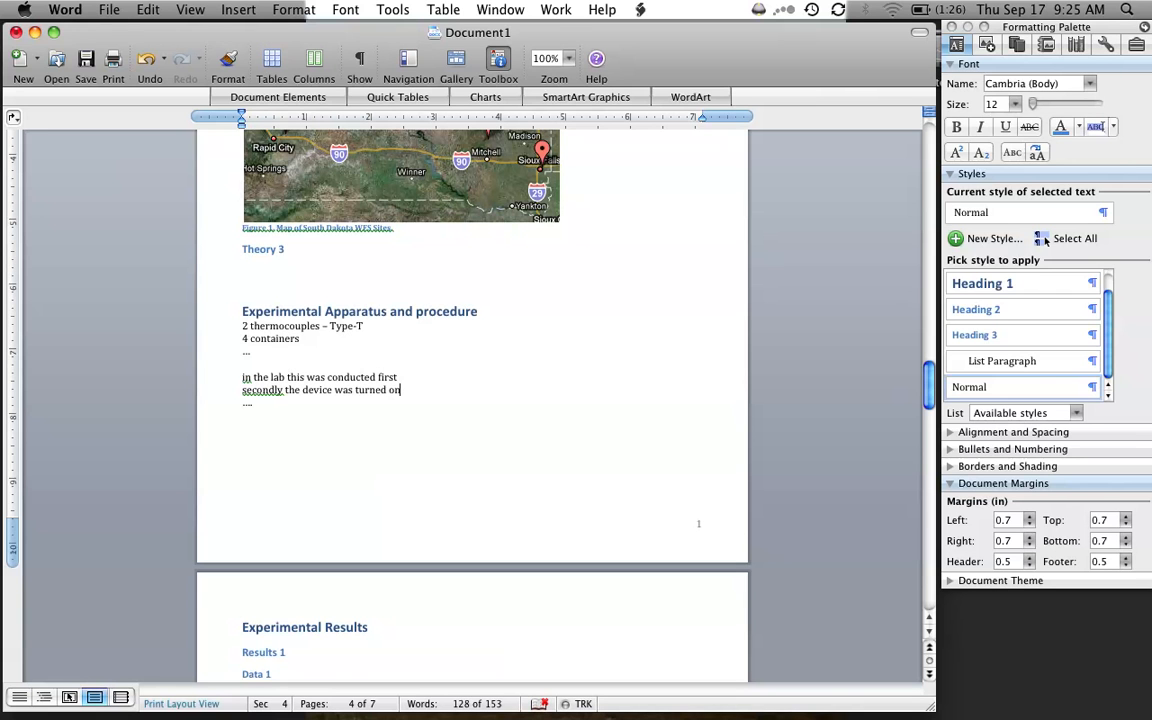
# - Create a new blank document and enter "Theory 1" with "The cat in the hat." on the line below
pyautogui.scroll(20, 472, 405)
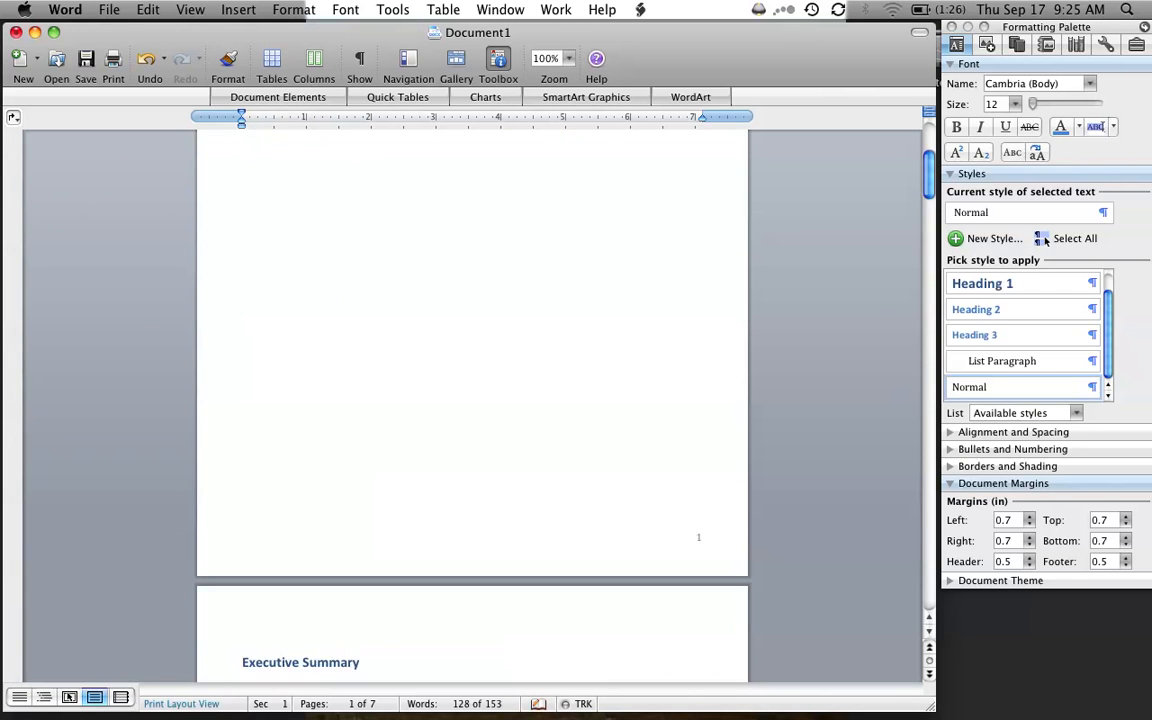
pyautogui.scroll(5, 472, 405)
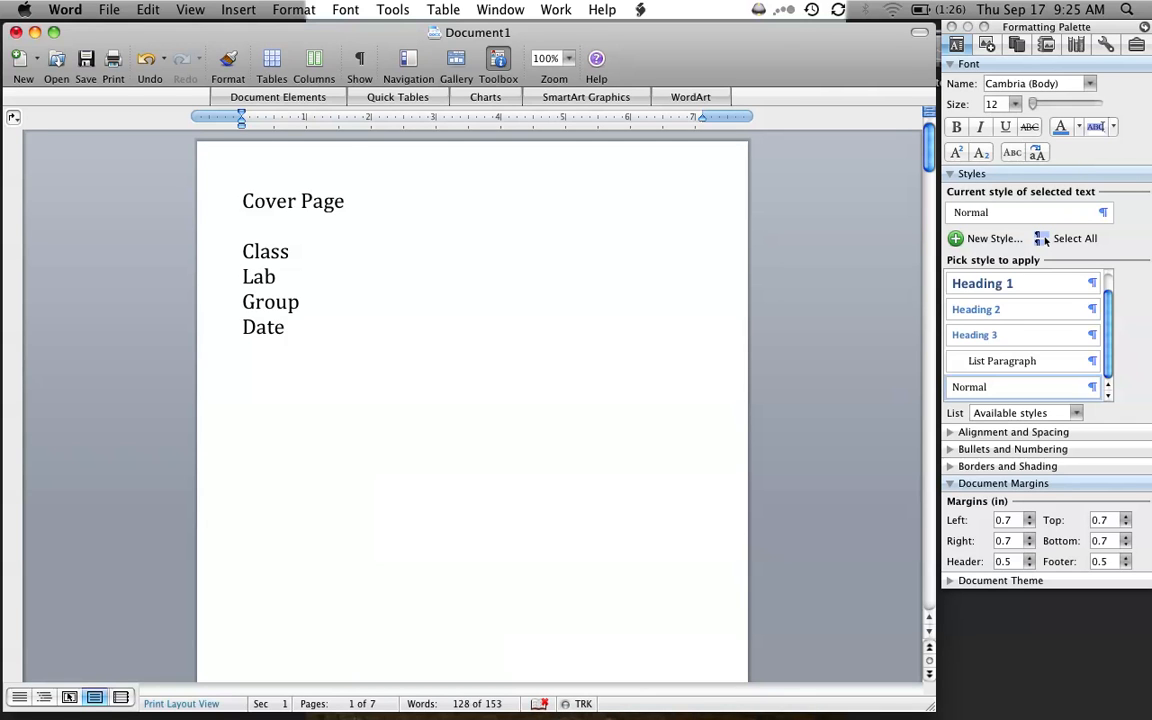
pyautogui.click(19, 63)
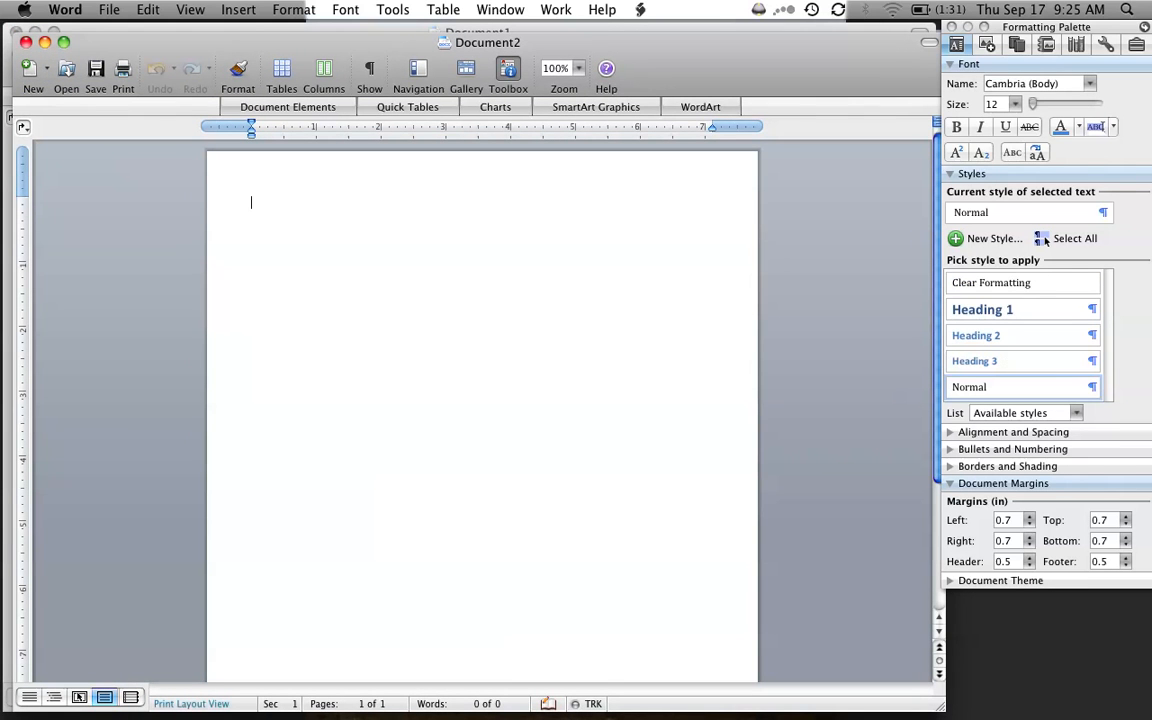
pyautogui.write('Ther')
pyautogui.write('ory')
pyautogui.write('The cat')
pyautogui.write(' in the hat.')
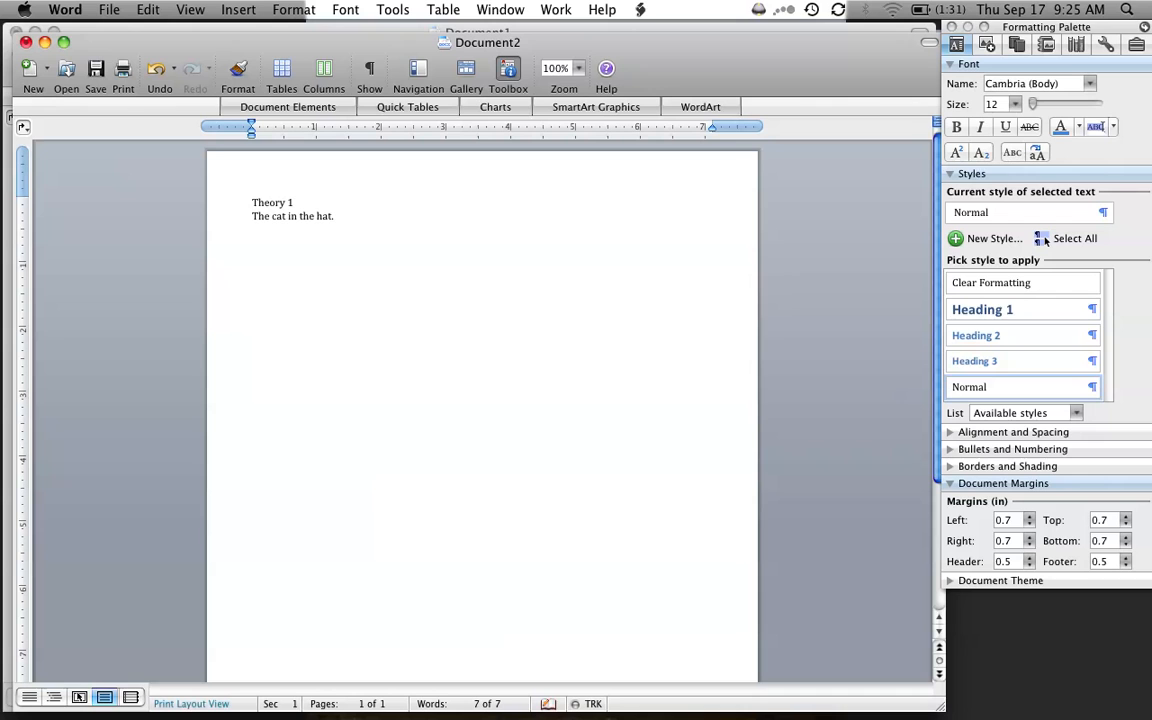
# - Add a "Reference" line below the sample sentence, with empty lines before and after it
pyautogui.press('Return')
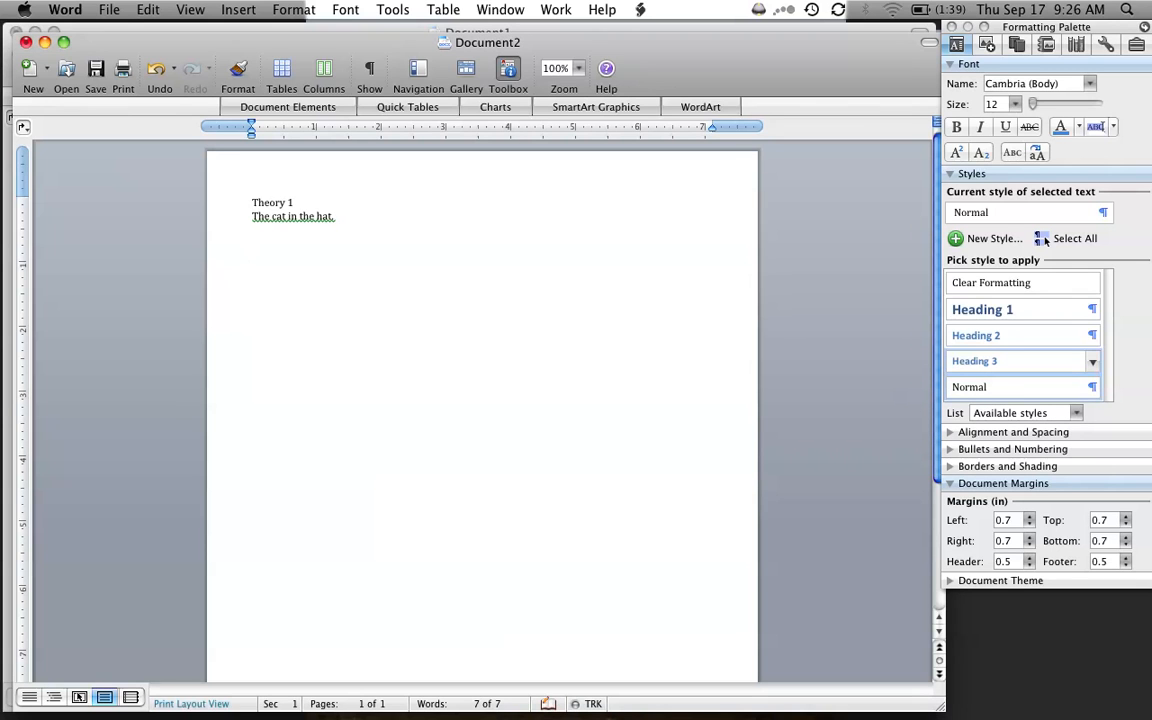
pyautogui.write('Reference')
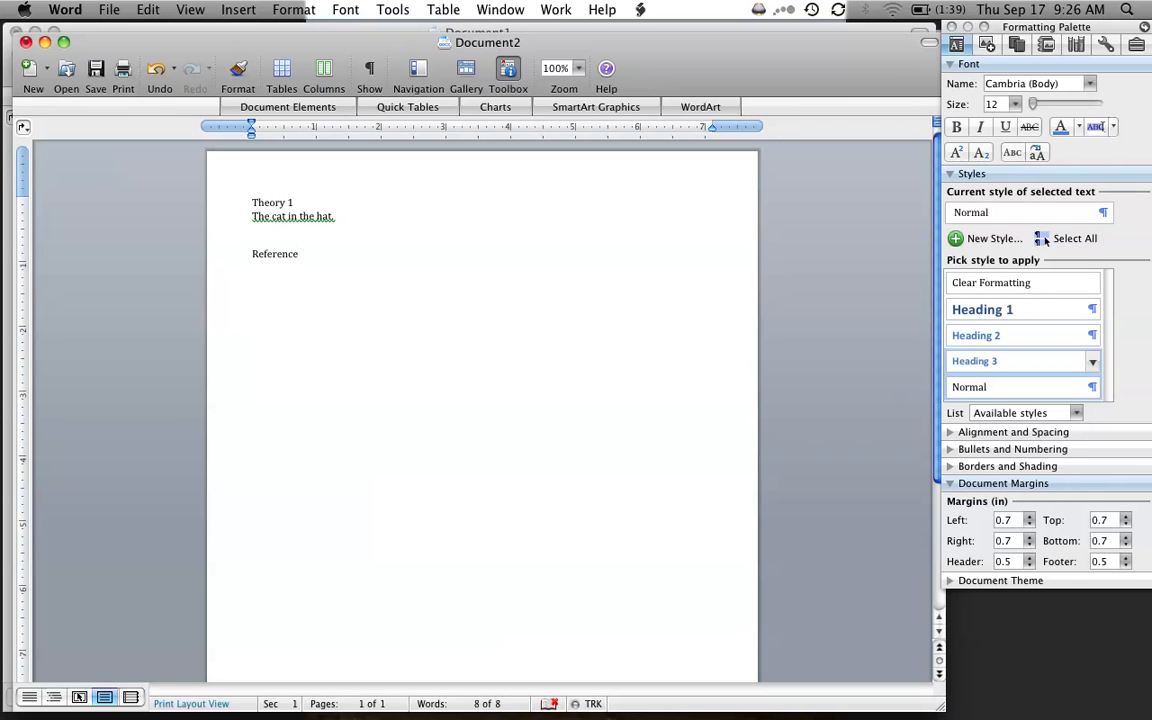
pyautogui.press('Return')
# - Enter a reference entry with the author's full name, Article, Magazine and 2009, and place the cursor at its beginning
pyautogui.write('Doe, John. Article, Man')
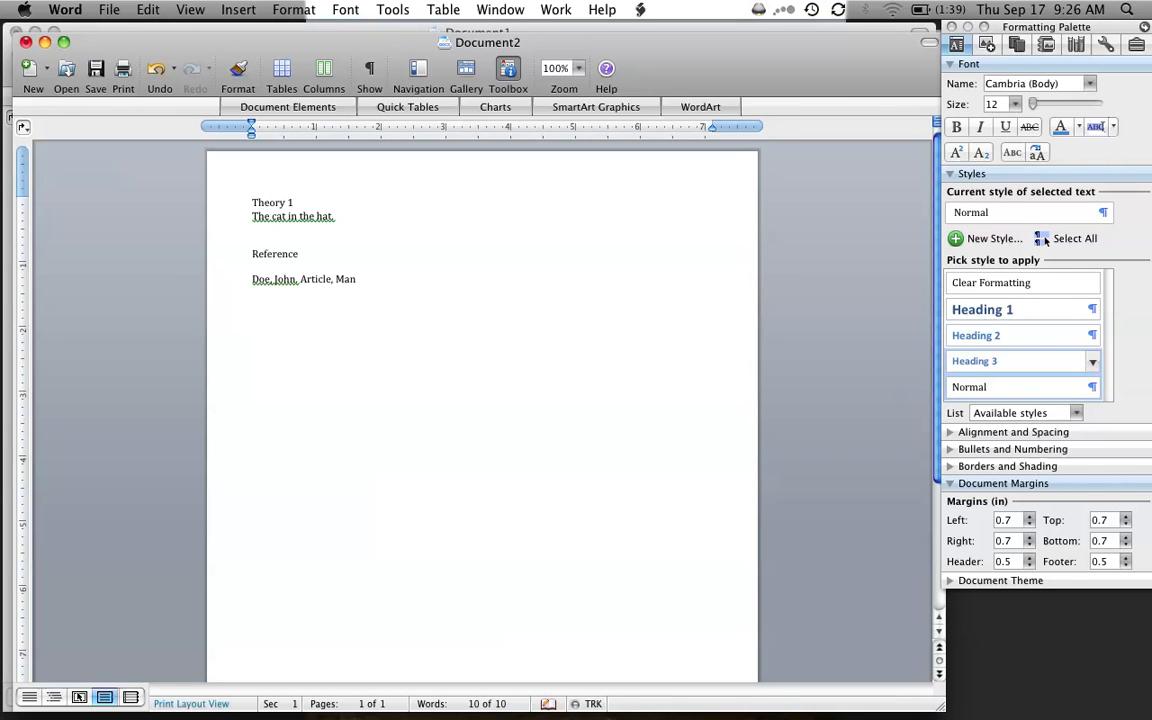
pyautogui.press('BackSpace')
pyautogui.write('gazine, 2009')
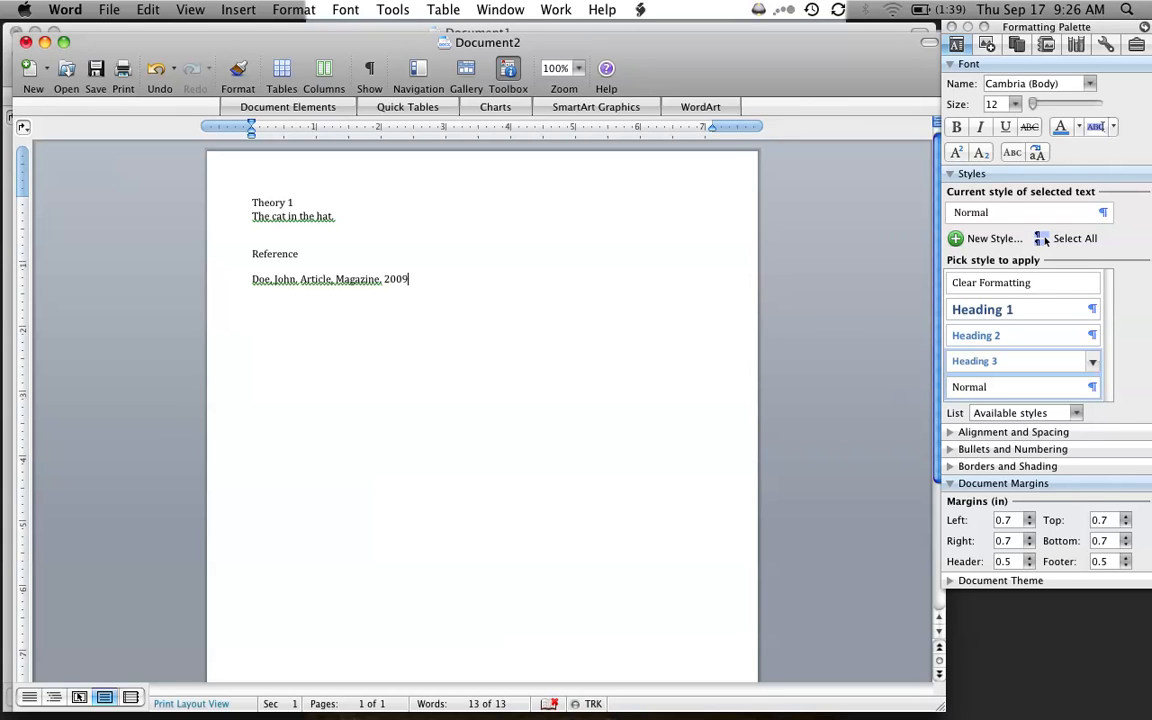
pyautogui.click(252, 280)
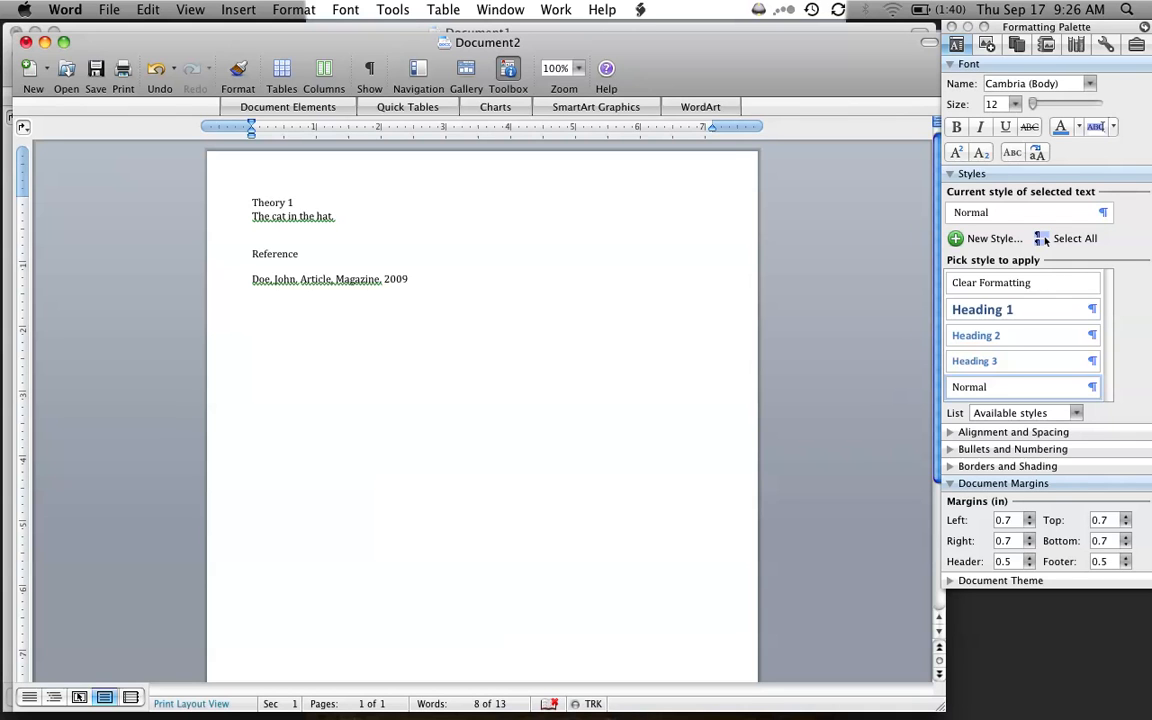
# - Add the placeholder tag "[?? Ref1 ??]" in front of the reference entry
pyautogui.write('[1')
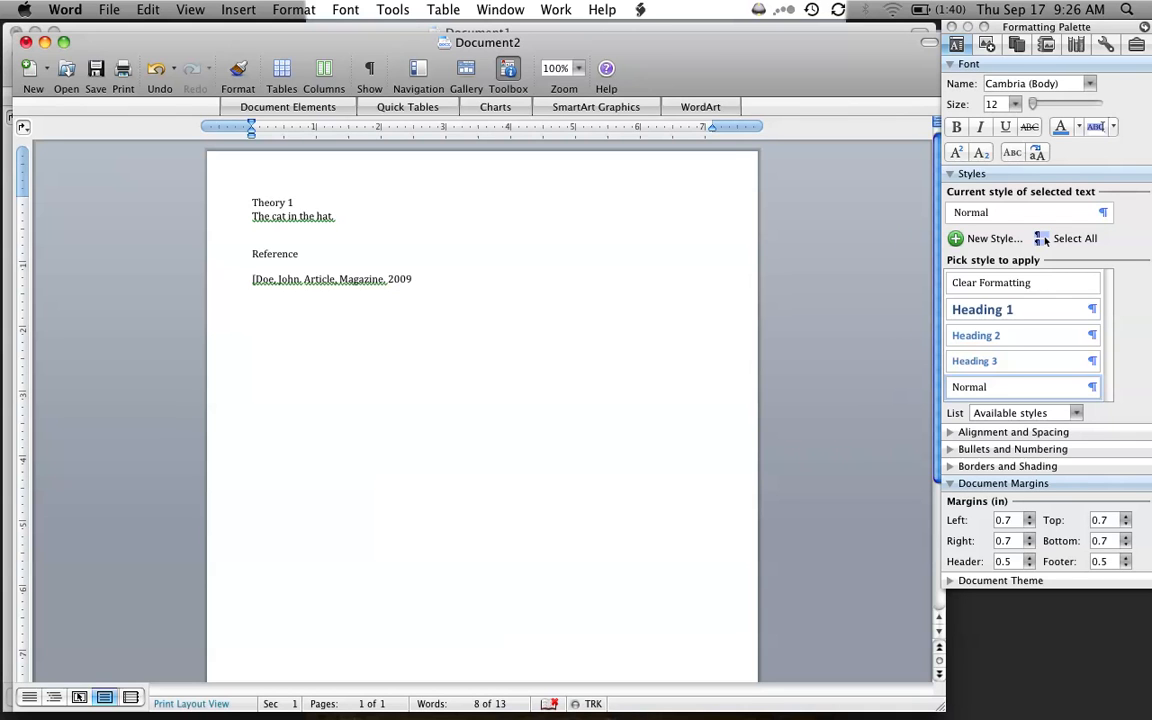
pyautogui.write('] ')
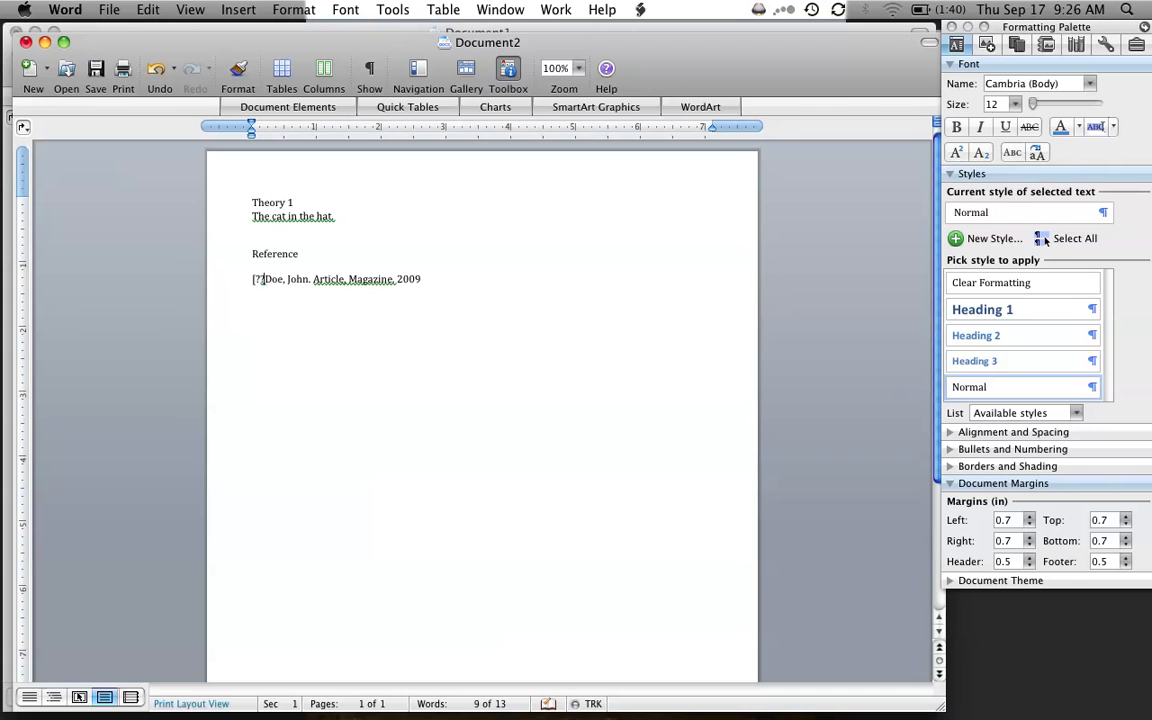
pyautogui.write('Ref1')
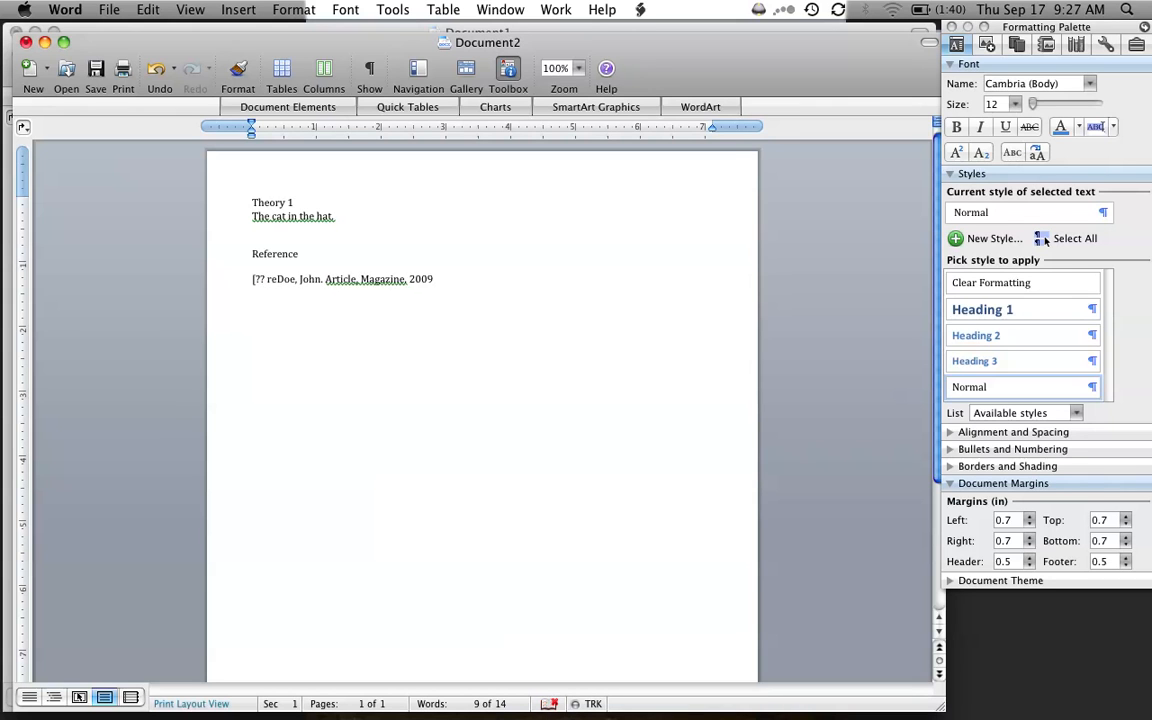
pyautogui.write('?]')
pyautogui.write(' ?')
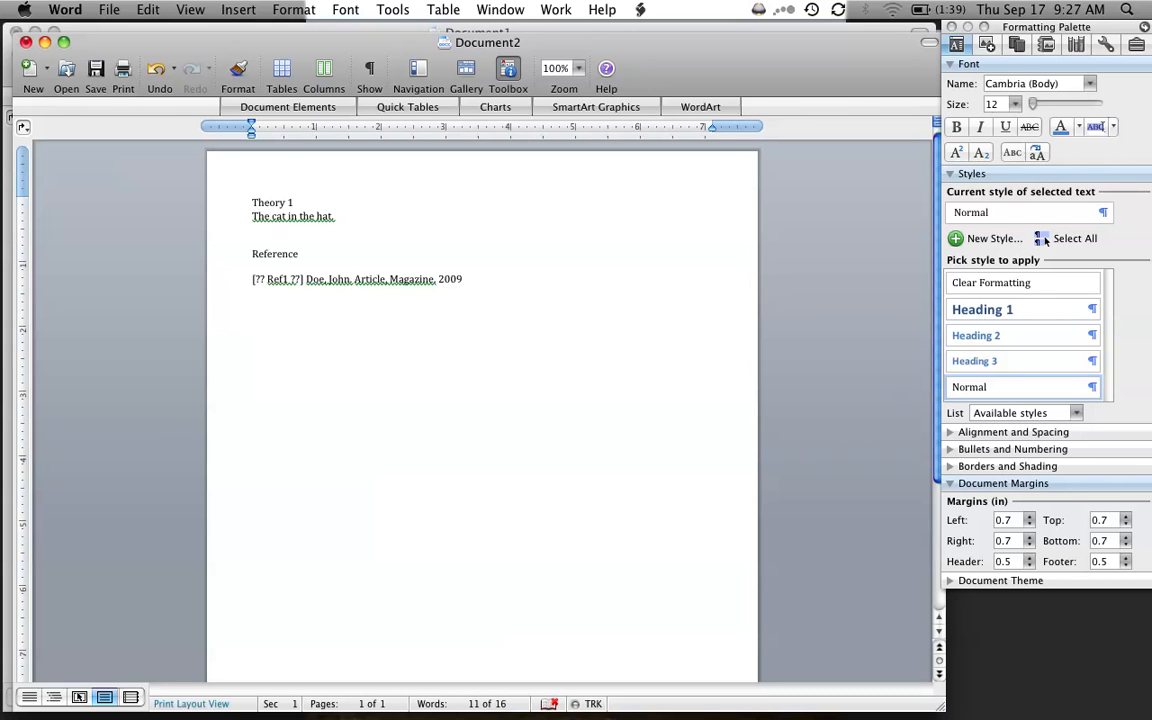
# - In Document1, insert a hyperlinked cross-reference to the South Dakota map figure, only label and number, below the procedure lines under "Experimental Apparatus and procedure"
pyautogui.press('F9')
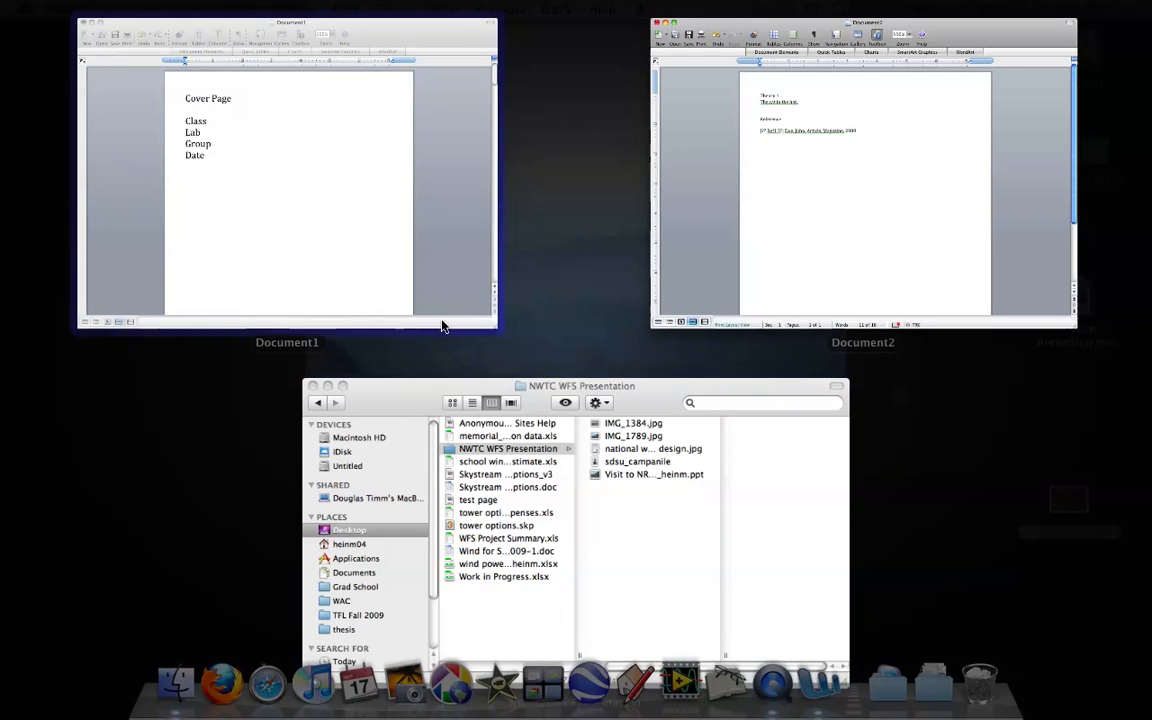
pyautogui.click(275, 175)
pyautogui.scroll(-15, 472, 405)
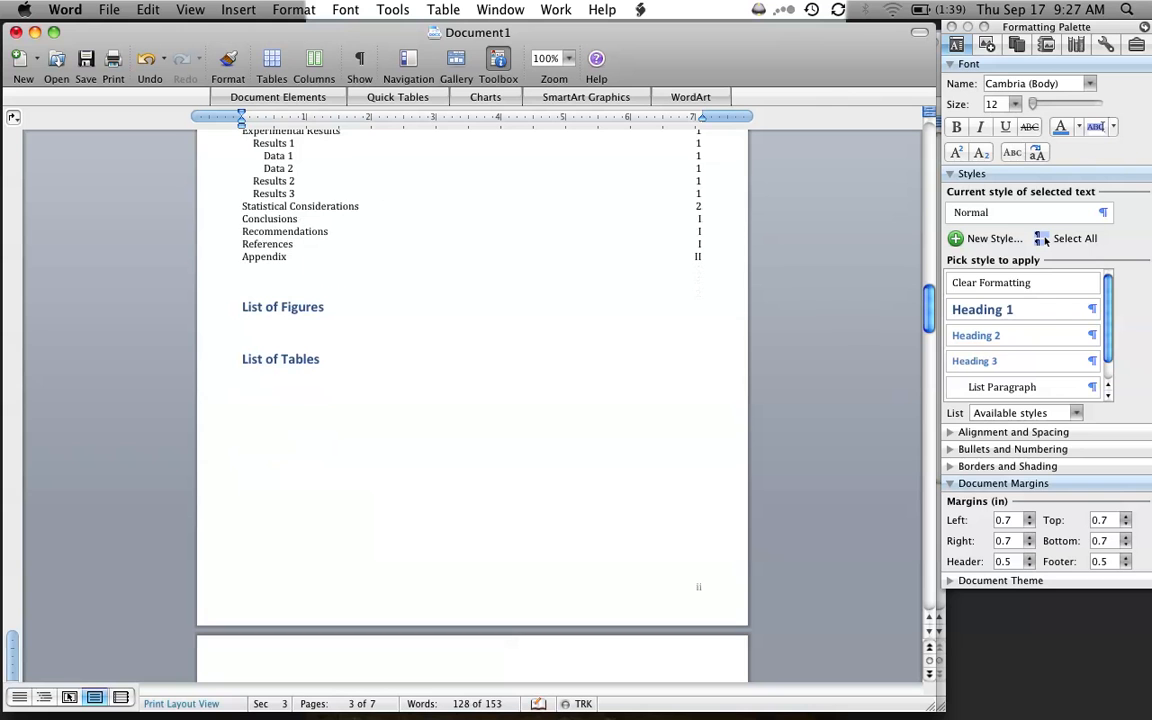
pyautogui.scroll(-10, 472, 405)
pyautogui.scroll(-3, 1045, 240)
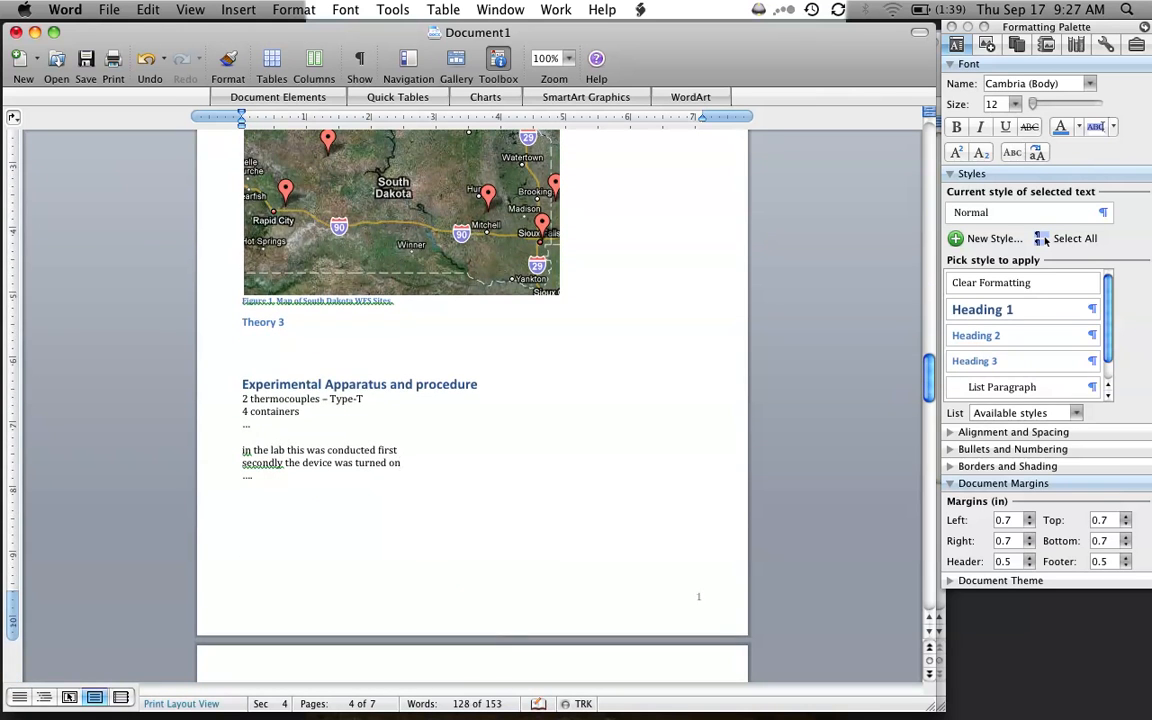
pyautogui.click(249, 8)
pyautogui.click(268, 292)
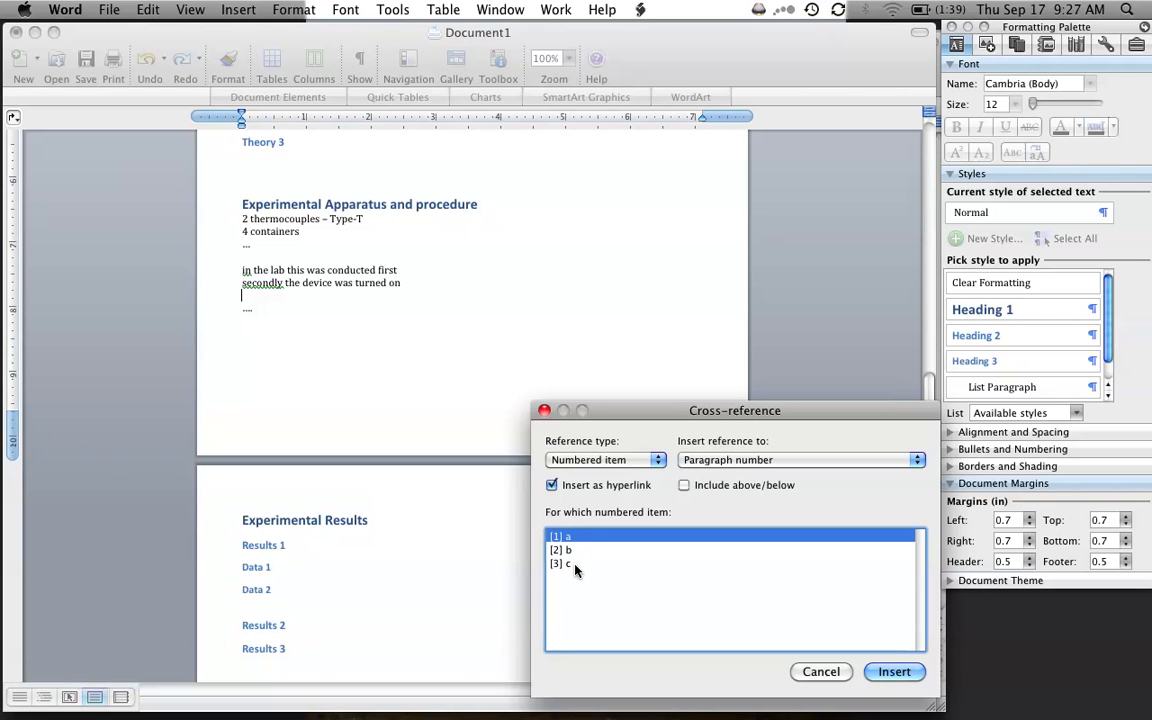
pyautogui.click(629, 460)
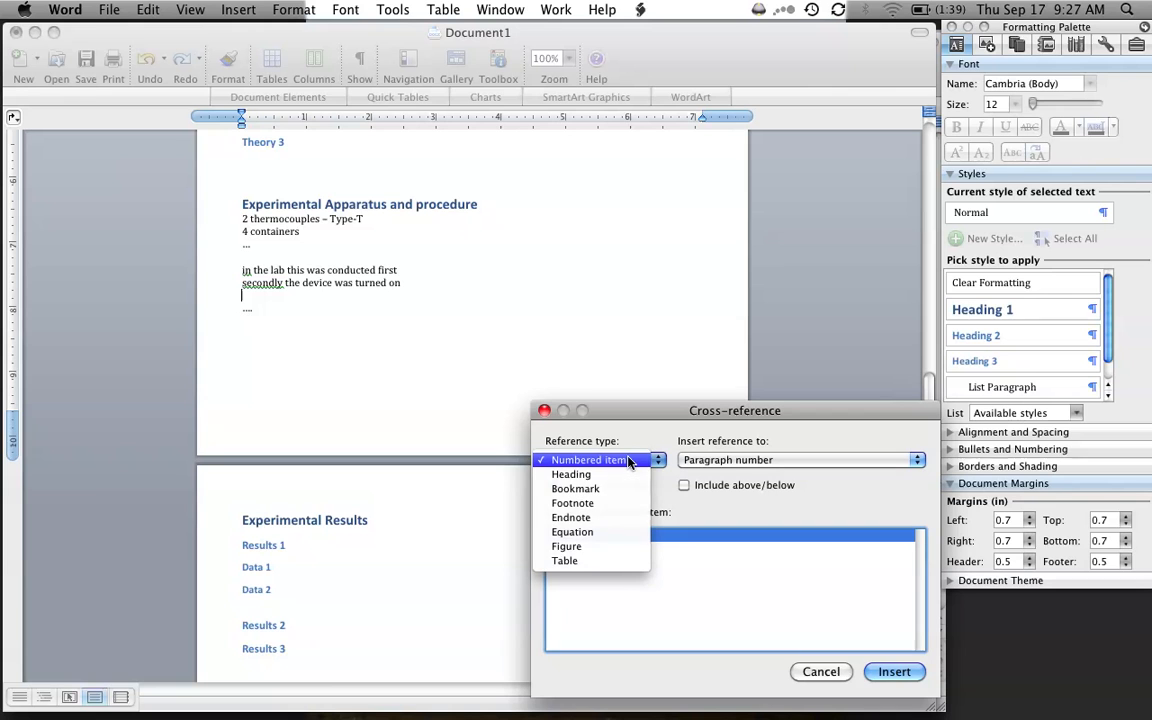
pyautogui.click(600, 546)
pyautogui.click(720, 462)
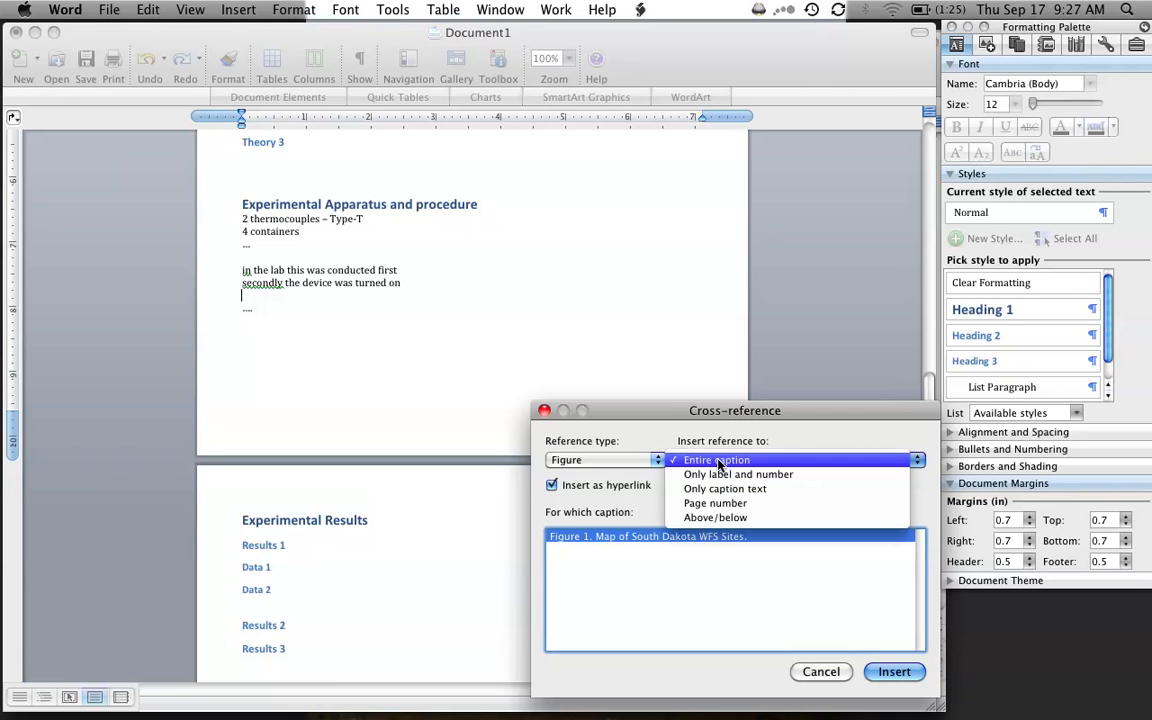
pyautogui.click(779, 475)
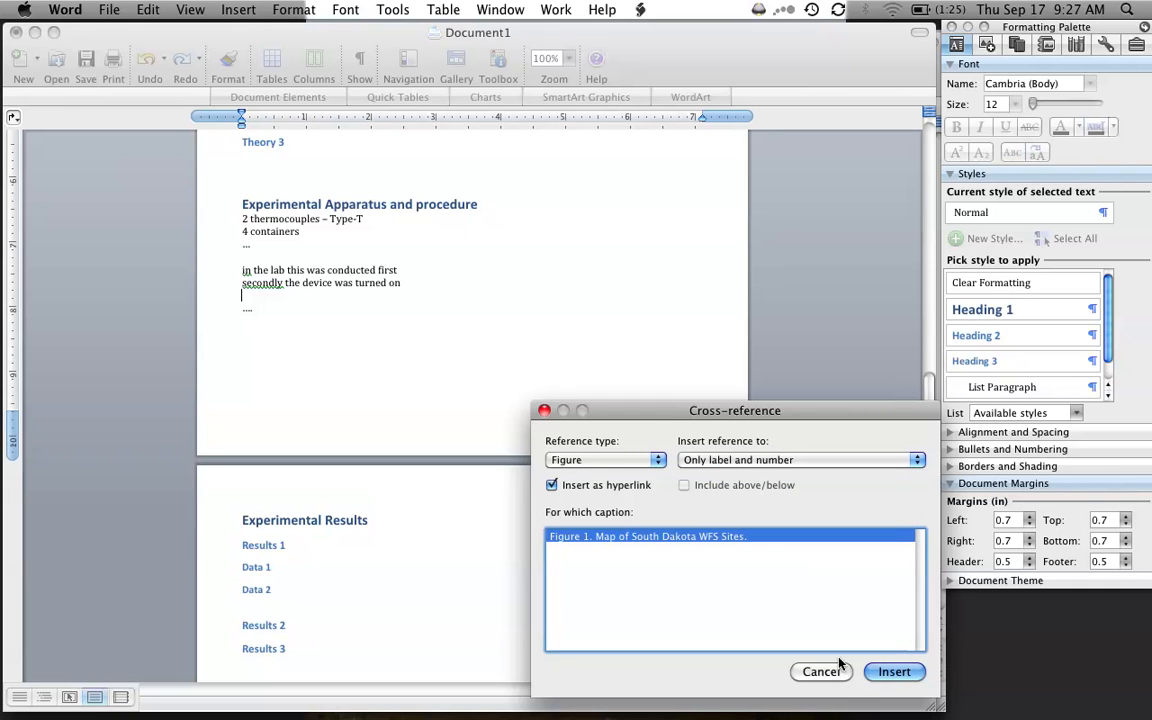
pyautogui.click(889, 671)
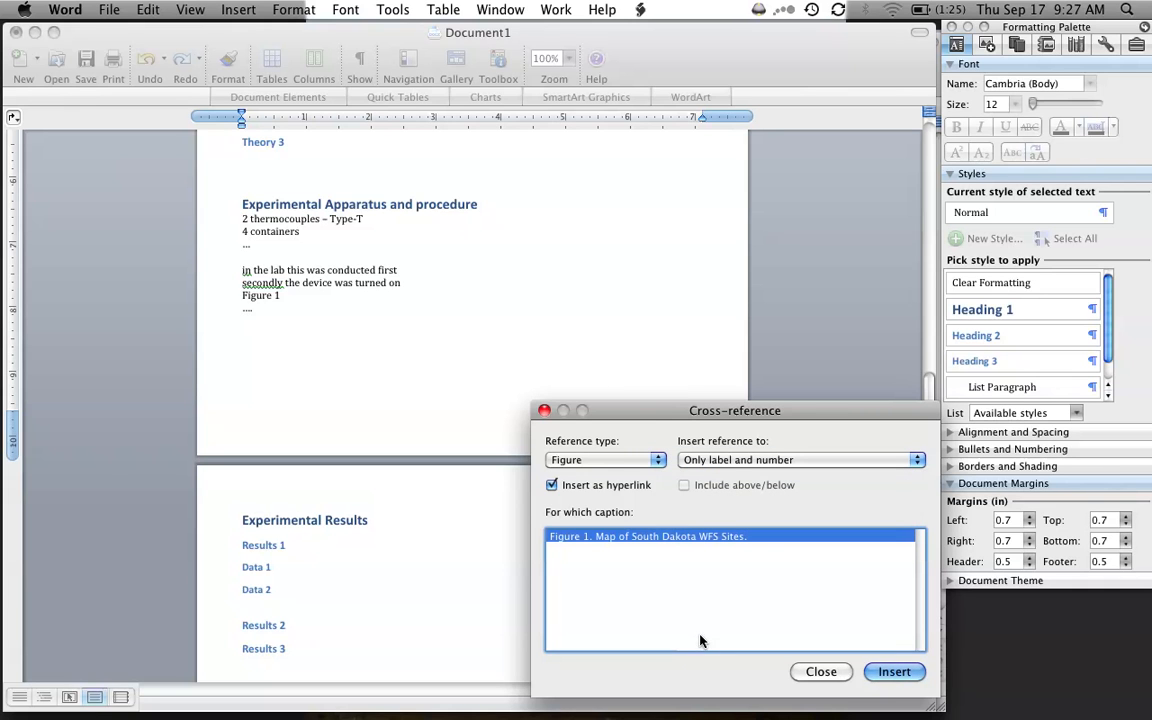